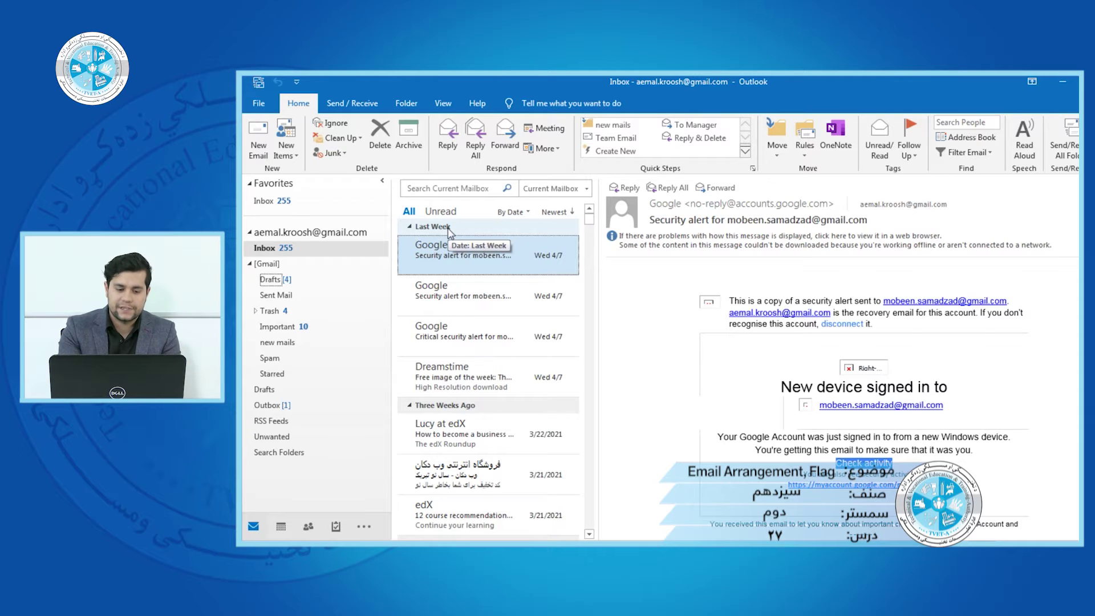
Collapse the Last Week, Three Weeks Ago, Last Month and Older date groups in the Inbox
left_click(410, 227)
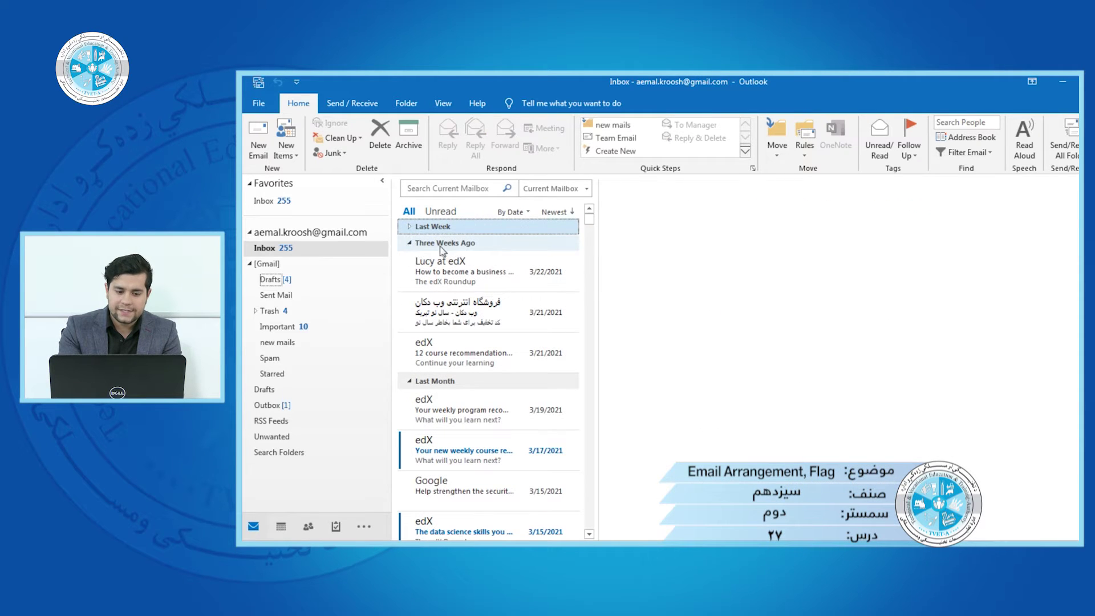
left_click(409, 244)
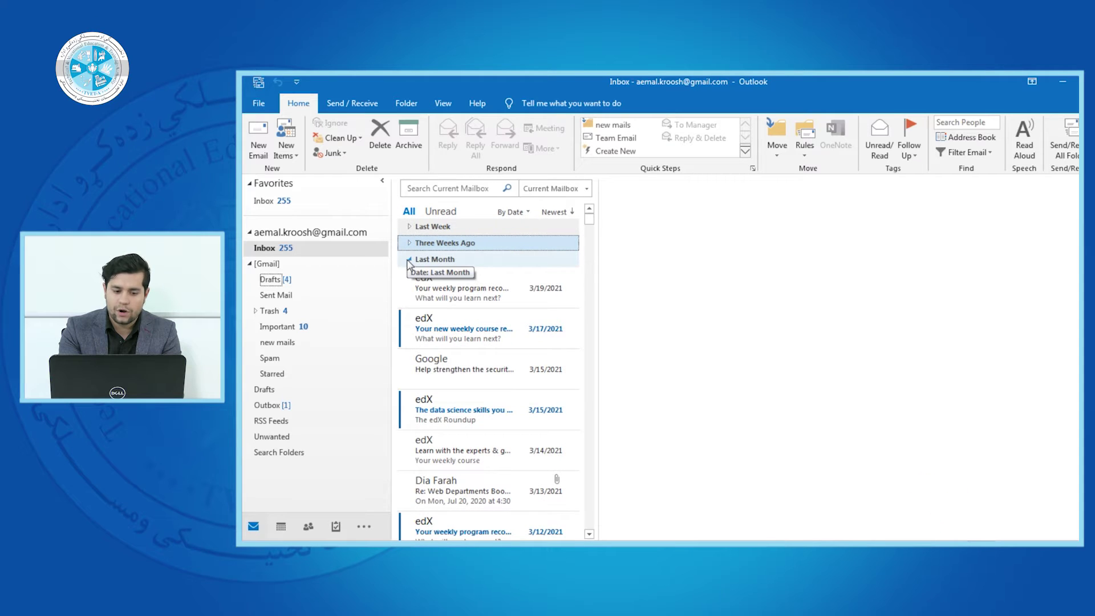
left_click(409, 259)
left_click(410, 276)
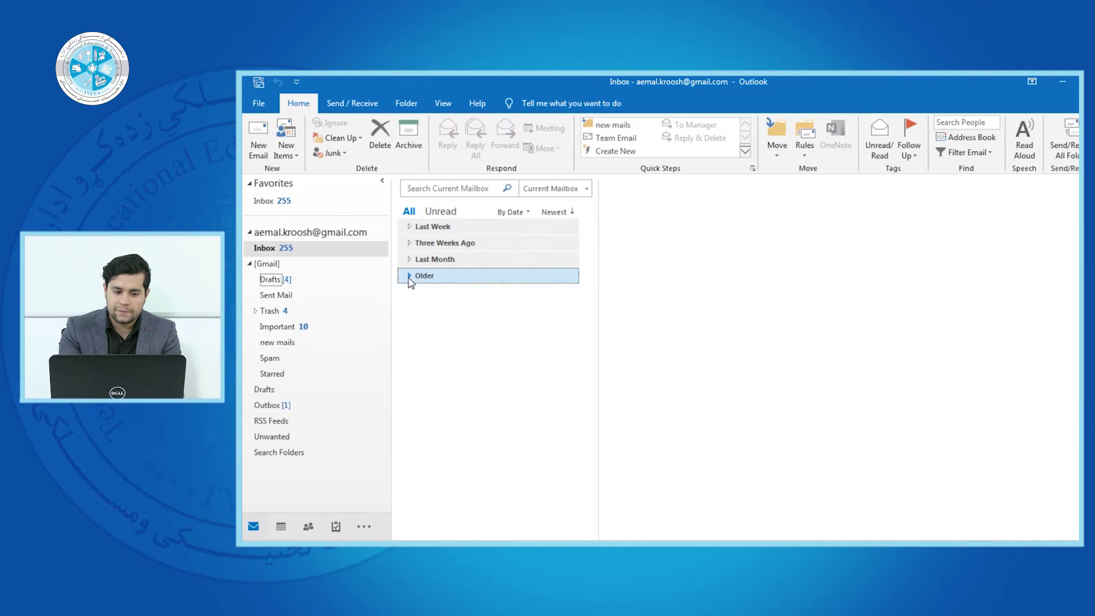
Expand and collapse each Inbox date group in turn to examine how messages are arranged by date
left_click(409, 227)
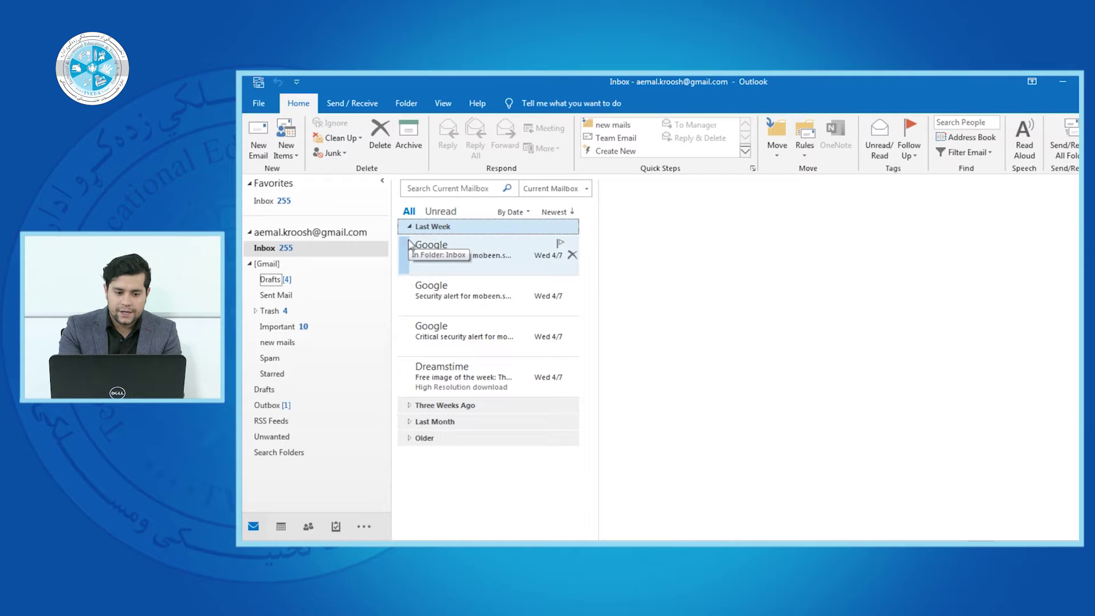
left_click(409, 227)
left_click(409, 243)
left_click(409, 244)
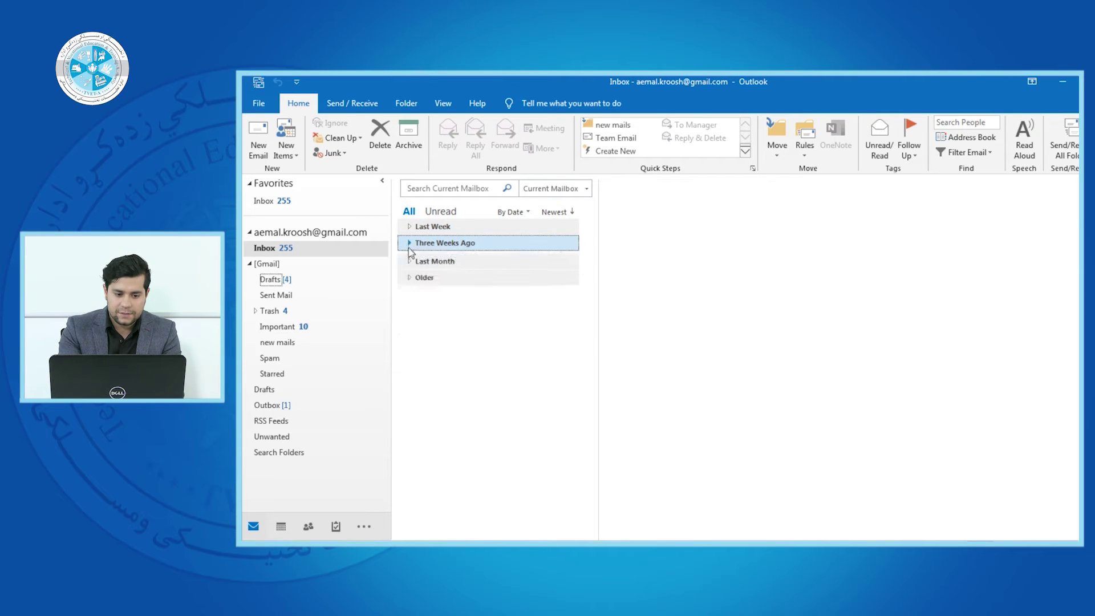
left_click(409, 260)
left_click(409, 259)
left_click(410, 275)
left_click(409, 275)
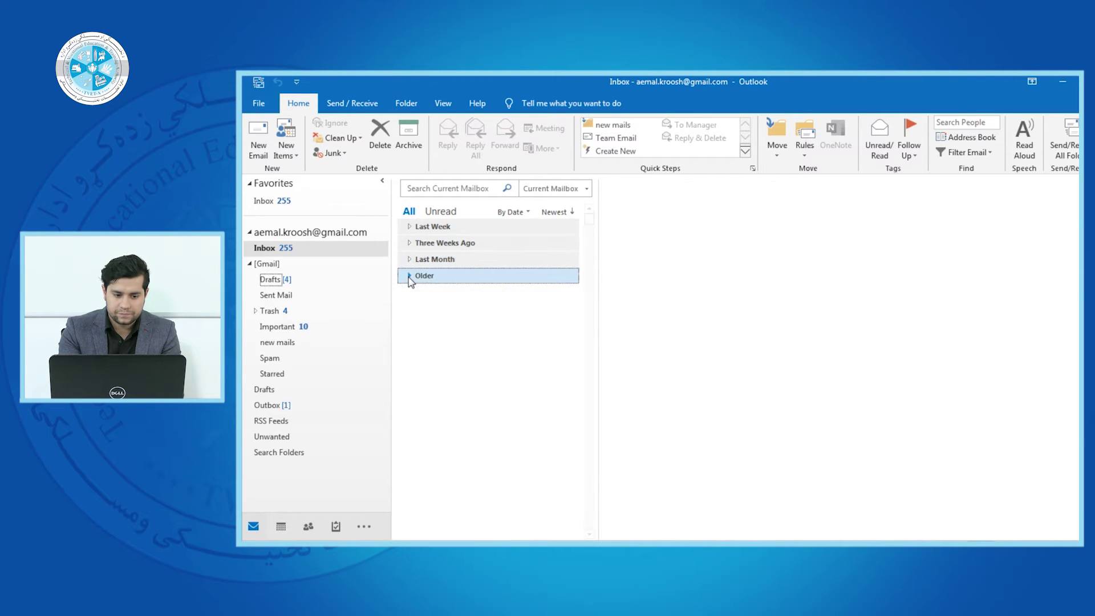
Look through the Drafts, Sent Mail, Trash and Important folders of the Gmail account, finishing back in Drafts
left_click(277, 280)
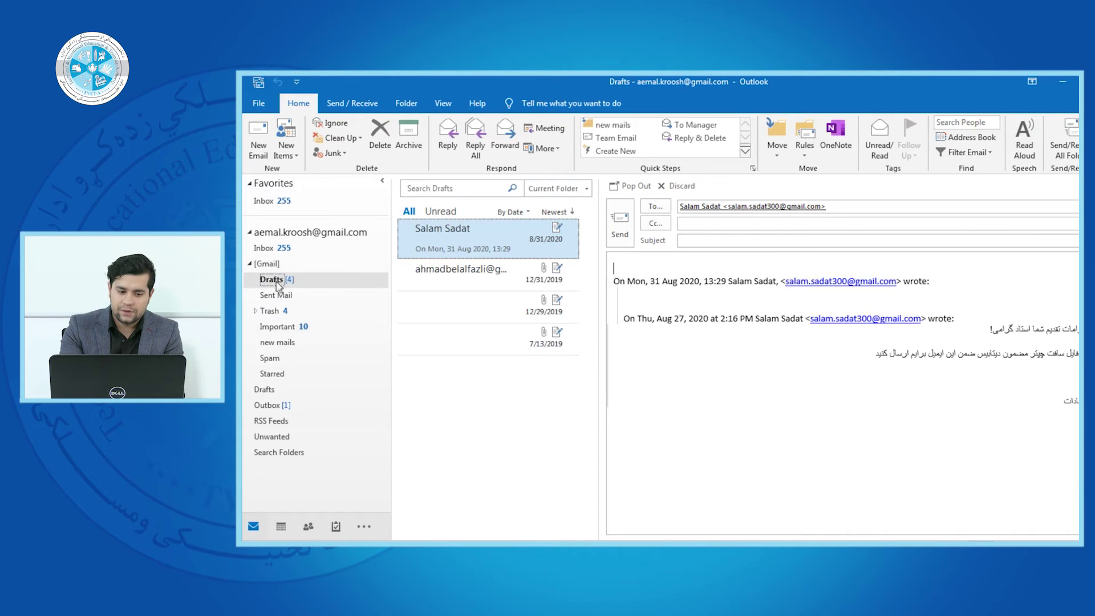
key("Down")
left_click(279, 280)
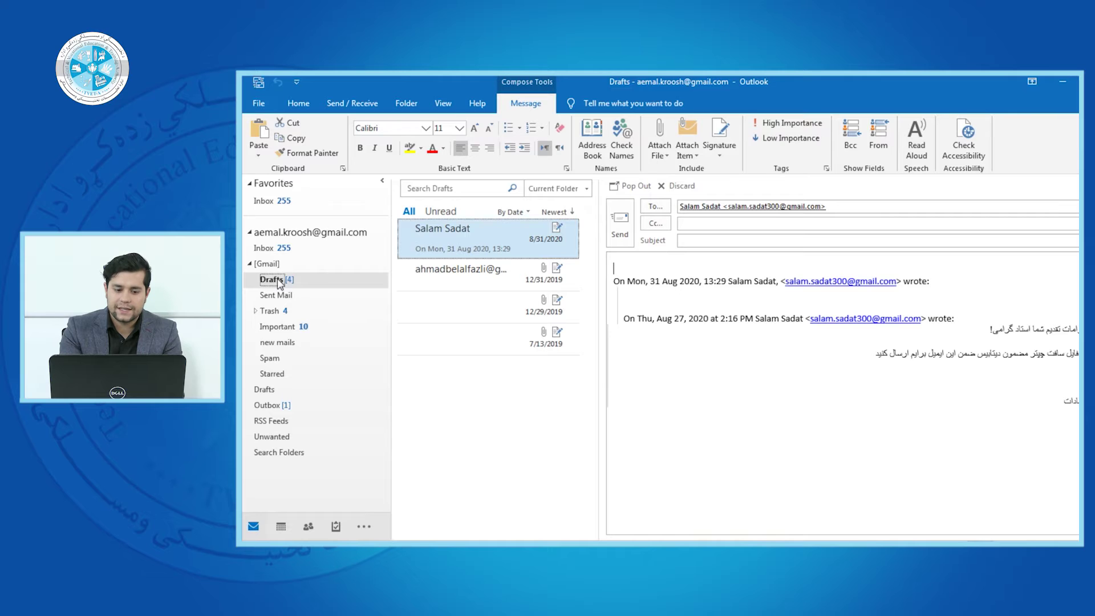
left_click(284, 297)
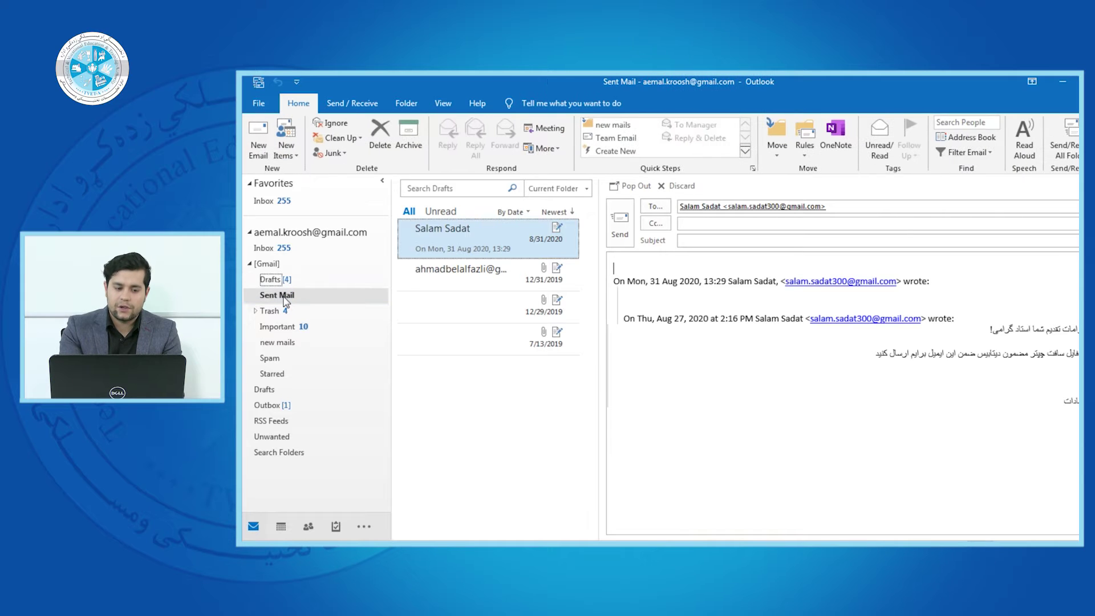
left_click(282, 313)
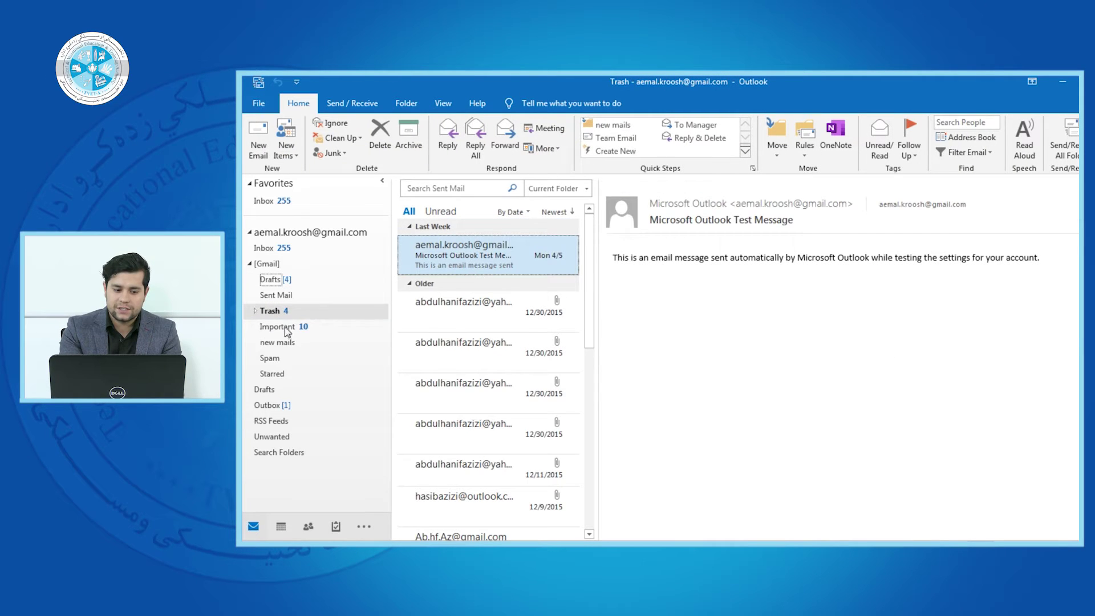
left_click(288, 329)
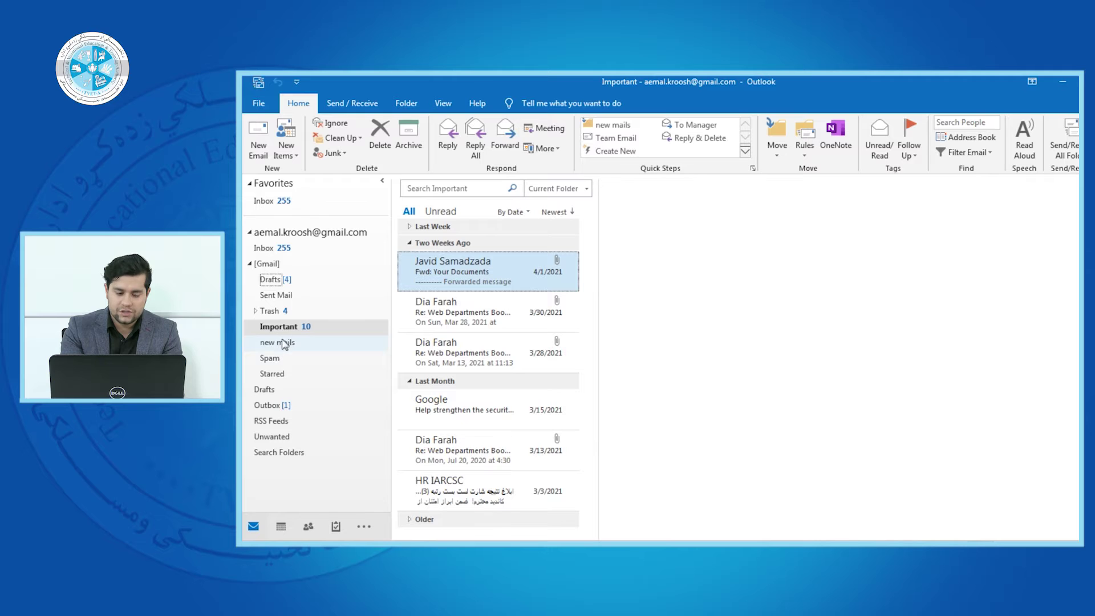
left_click(305, 283)
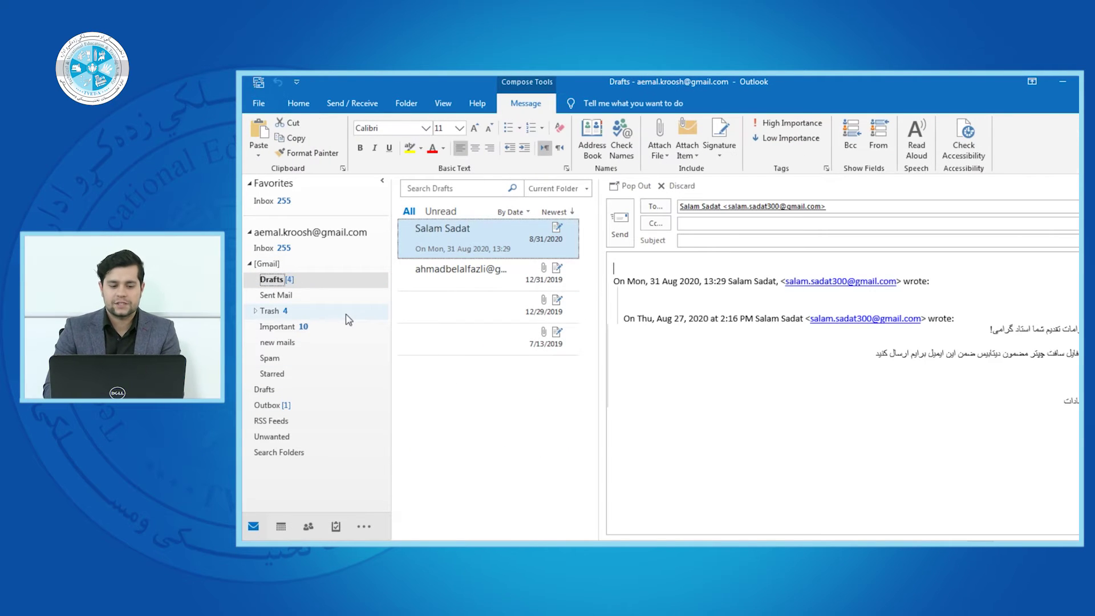
Review the Inbox's Last Week group and its By Date arrangement, cancelling the send/receive tasks
left_click(272, 247)
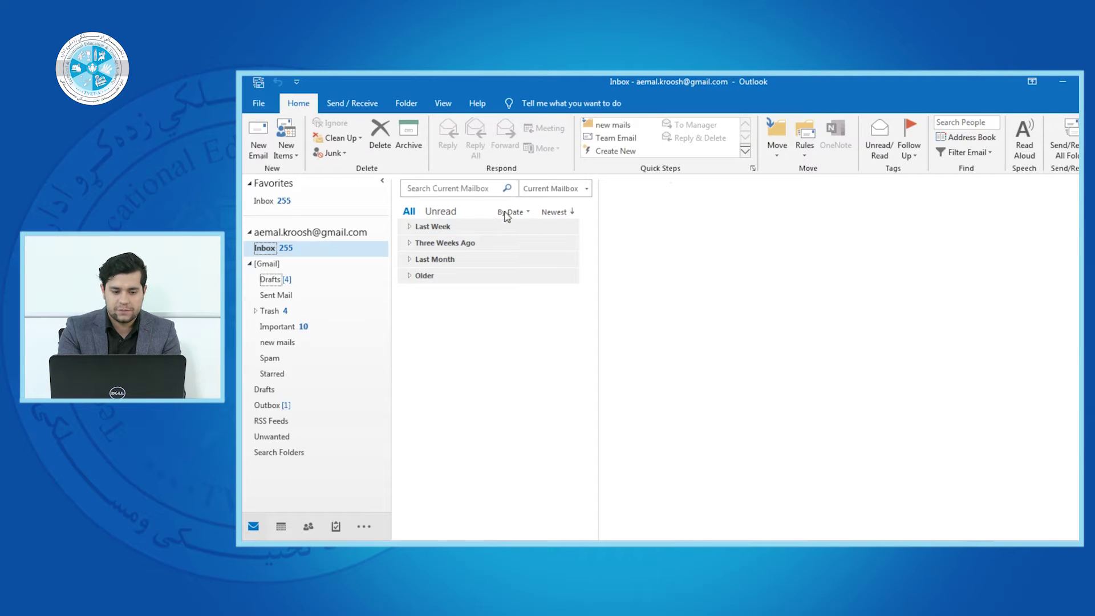
double_click(447, 226)
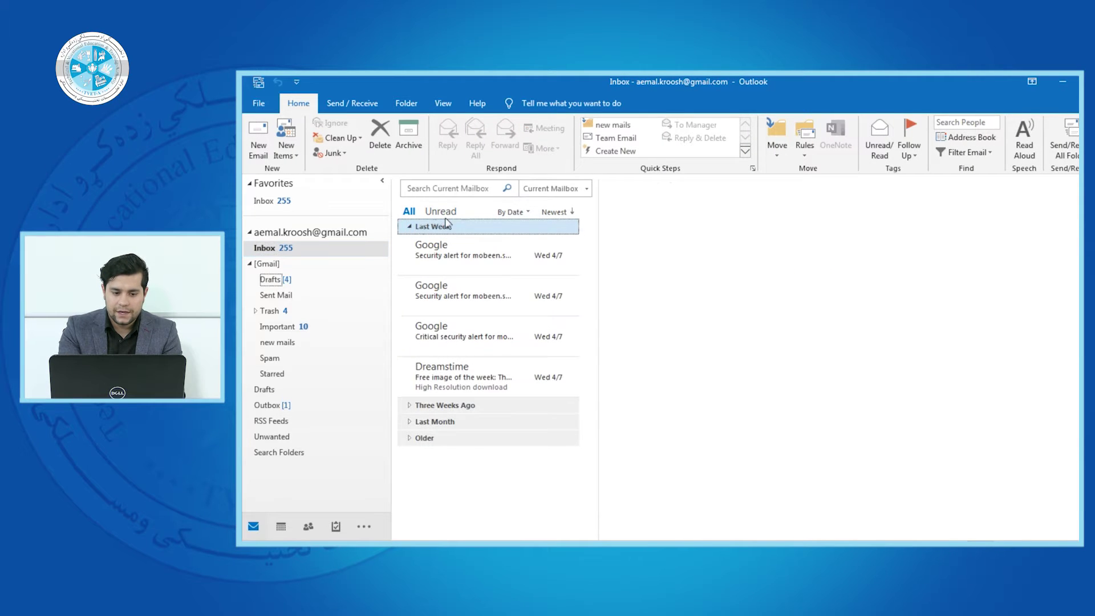
left_click(515, 212)
left_click(514, 214)
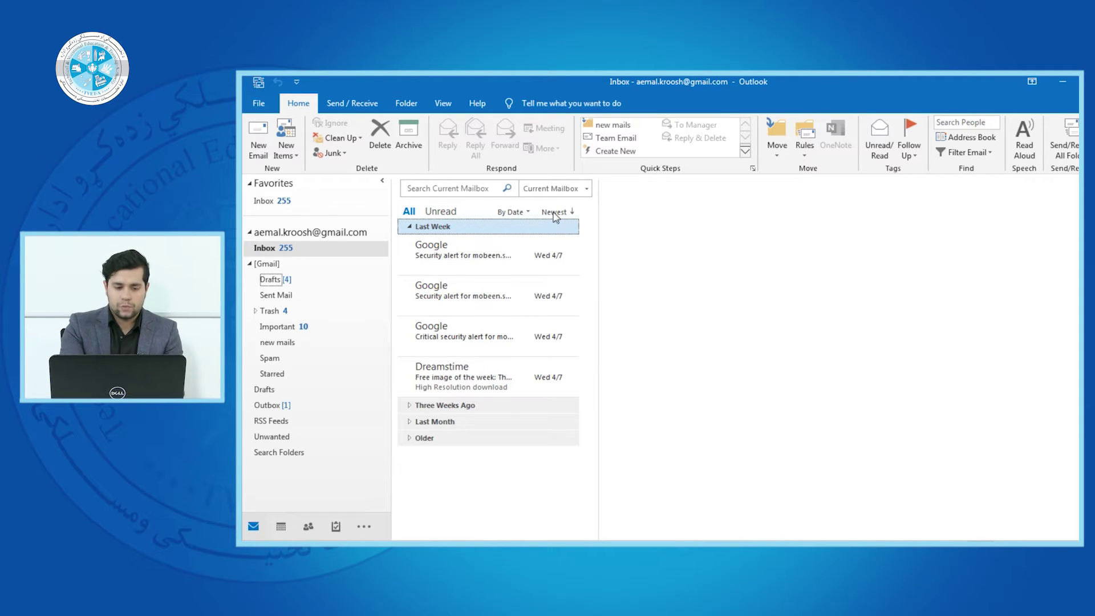
left_click(409, 227)
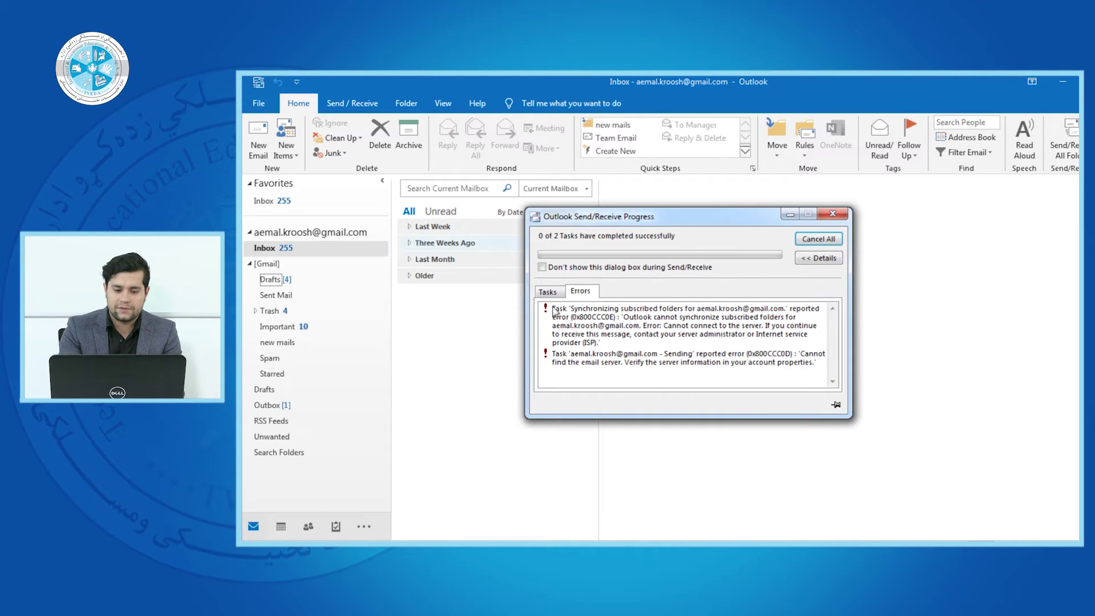
left_click(833, 238)
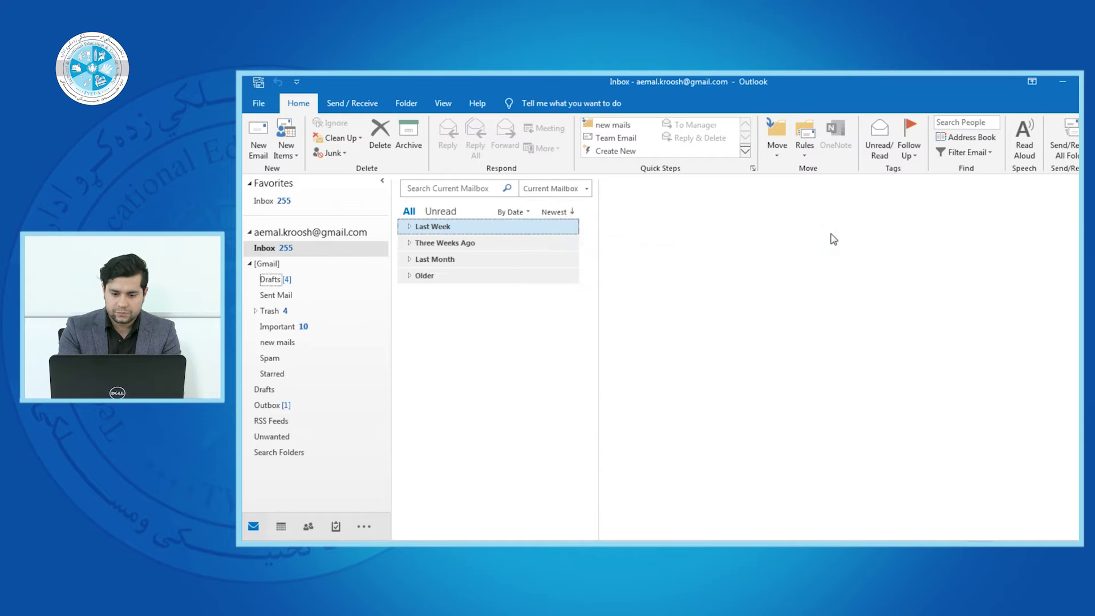
Create a folder named "important mails" inside the Inbox and open it
right_click(318, 249)
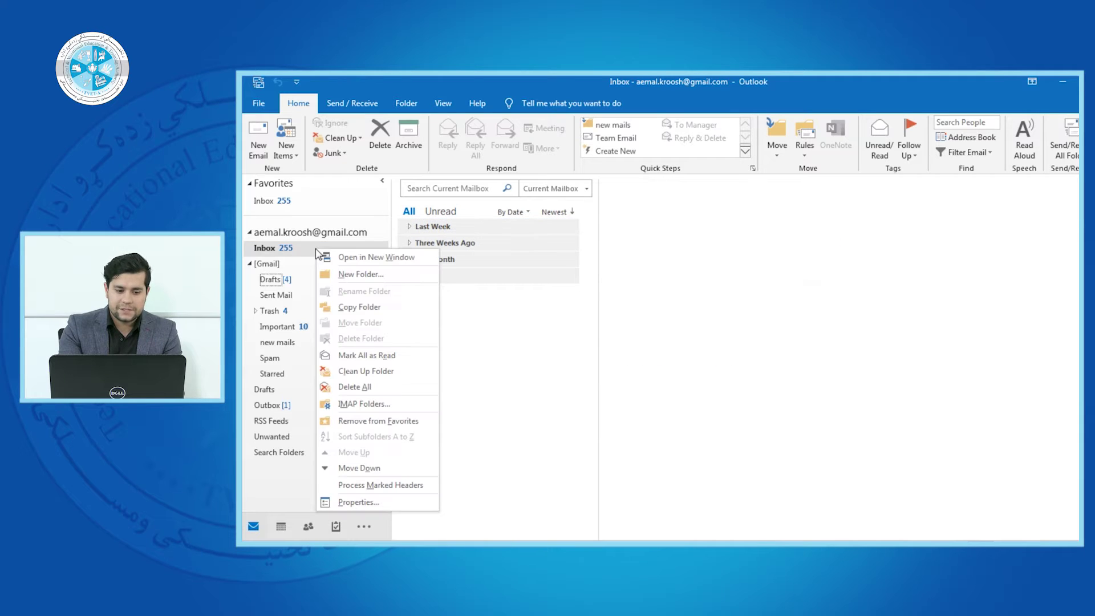
left_click(338, 273)
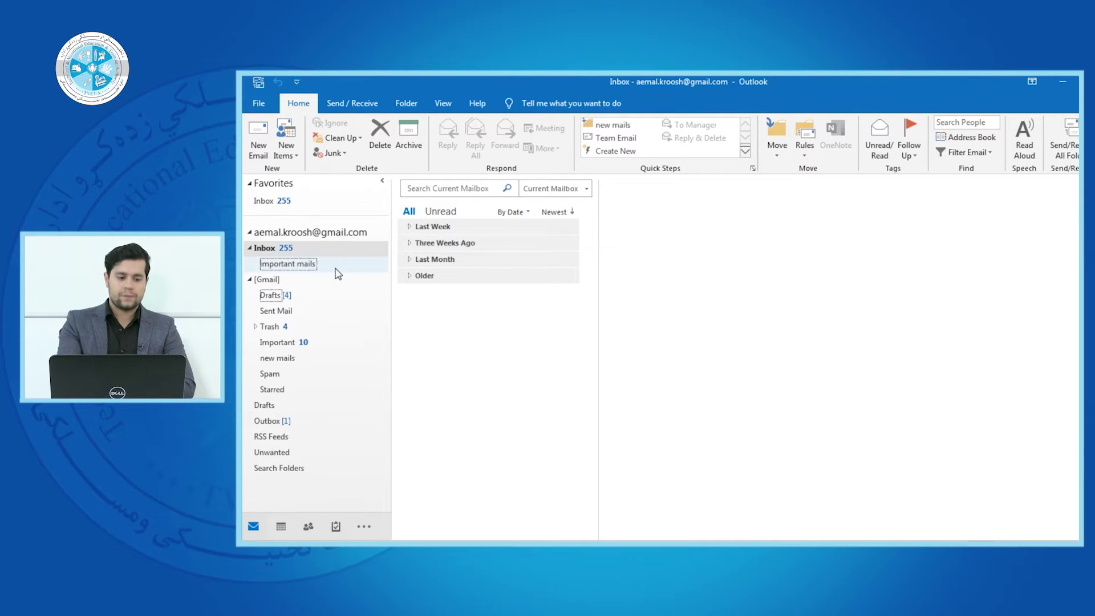
left_click(300, 268)
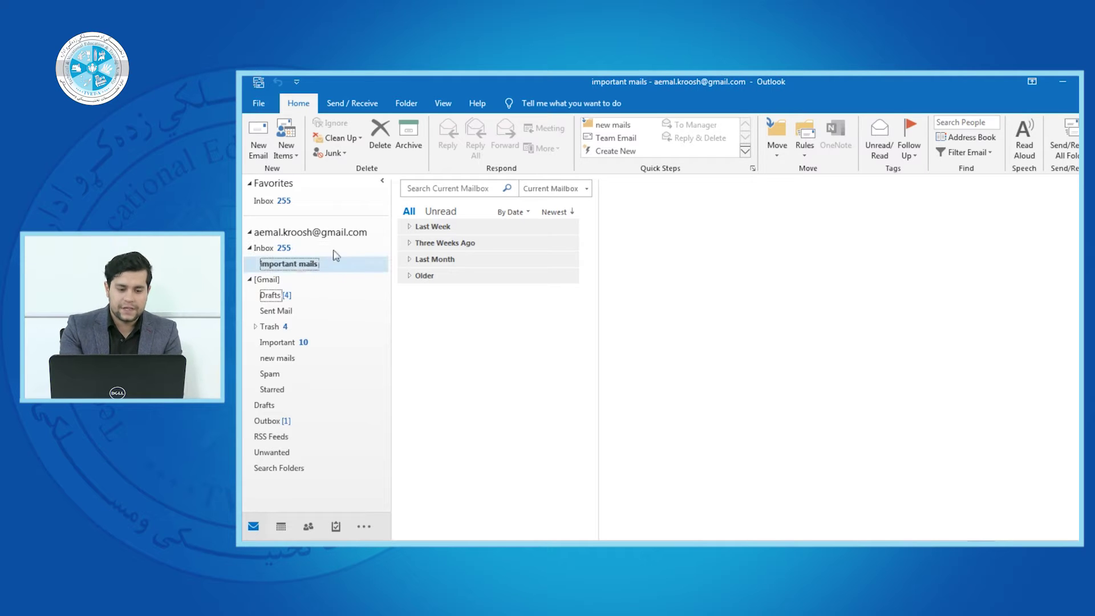
left_click(290, 249)
left_click(313, 266)
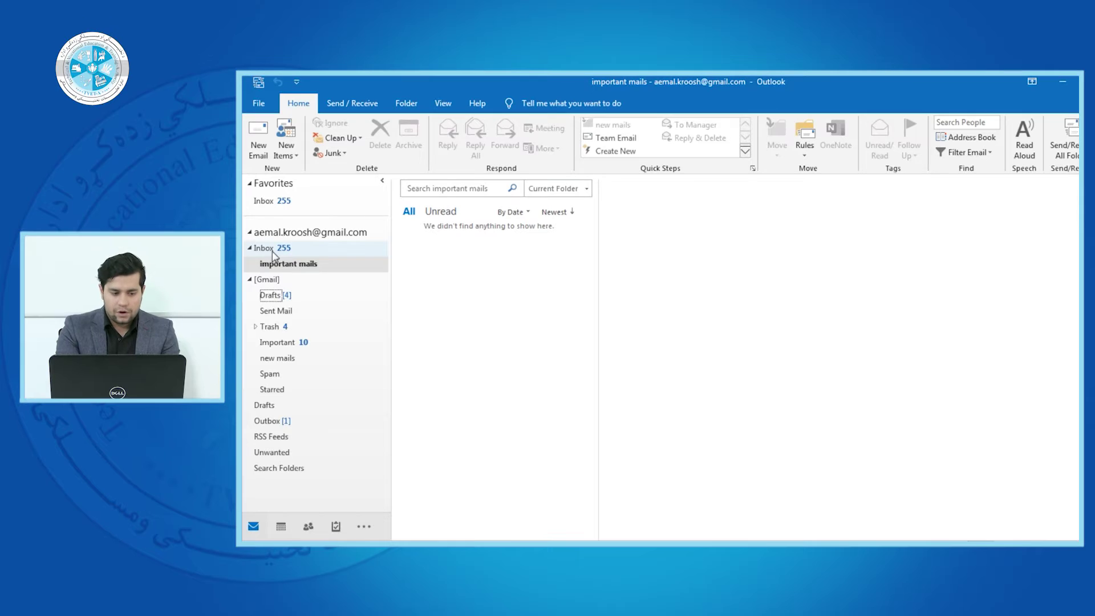
Move the two Google "Security alert" messages from the Inbox's Last Week group into the important mails folder
left_click(272, 251)
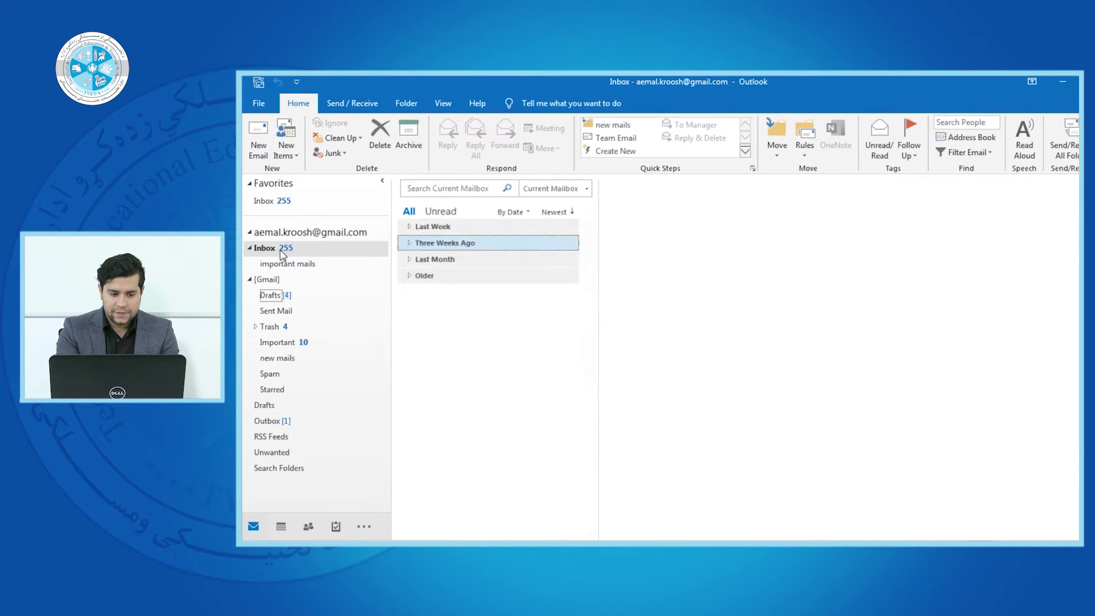
left_click(410, 227)
left_click_drag(439, 254, 303, 265)
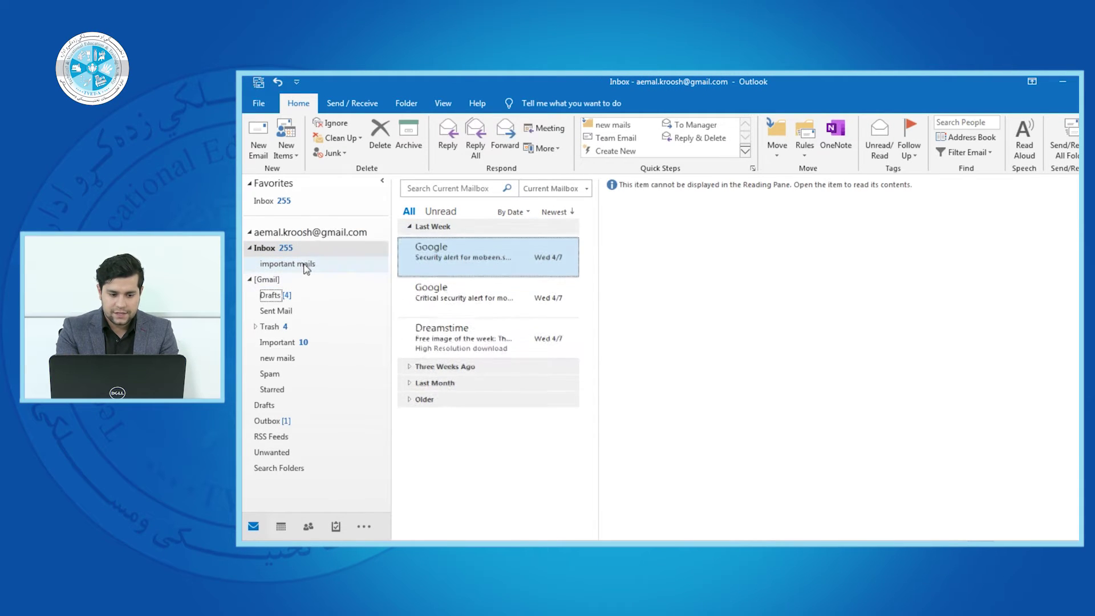
left_click_drag(452, 255, 314, 263)
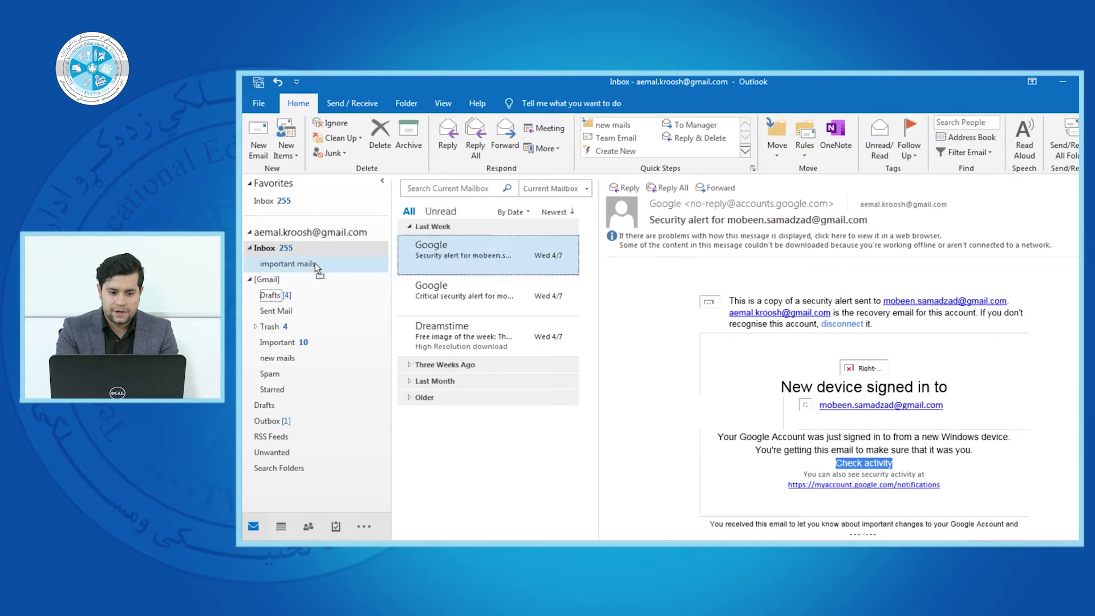
Use the Move command's Other Folder option to send the Google "Critical security alert" message to important mails
left_click(777, 149)
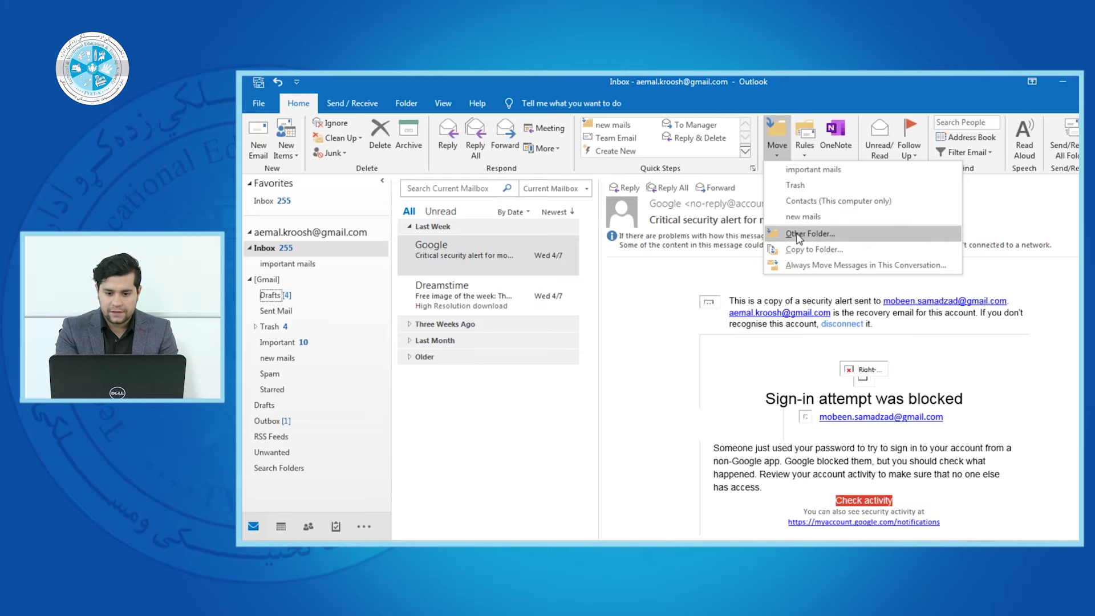
left_click(515, 249)
left_click(777, 136)
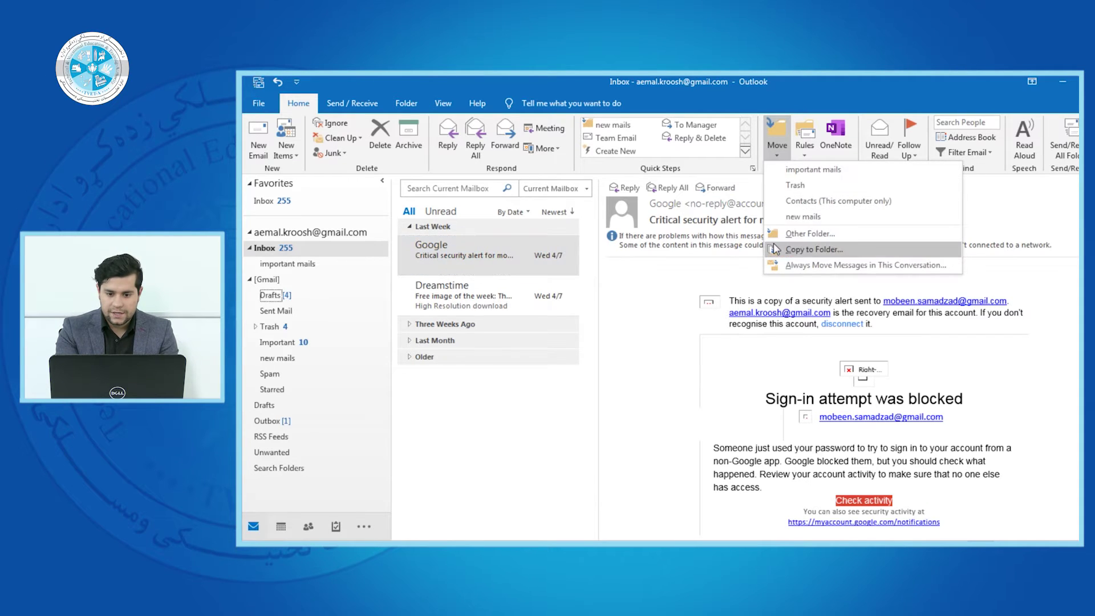
left_click(805, 233)
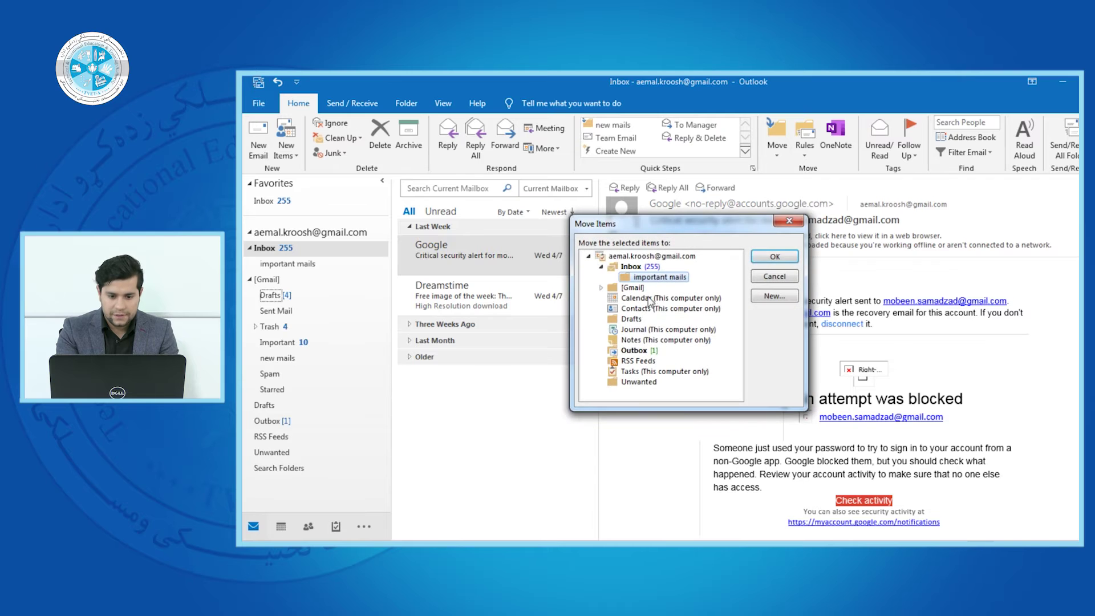
left_click(776, 258)
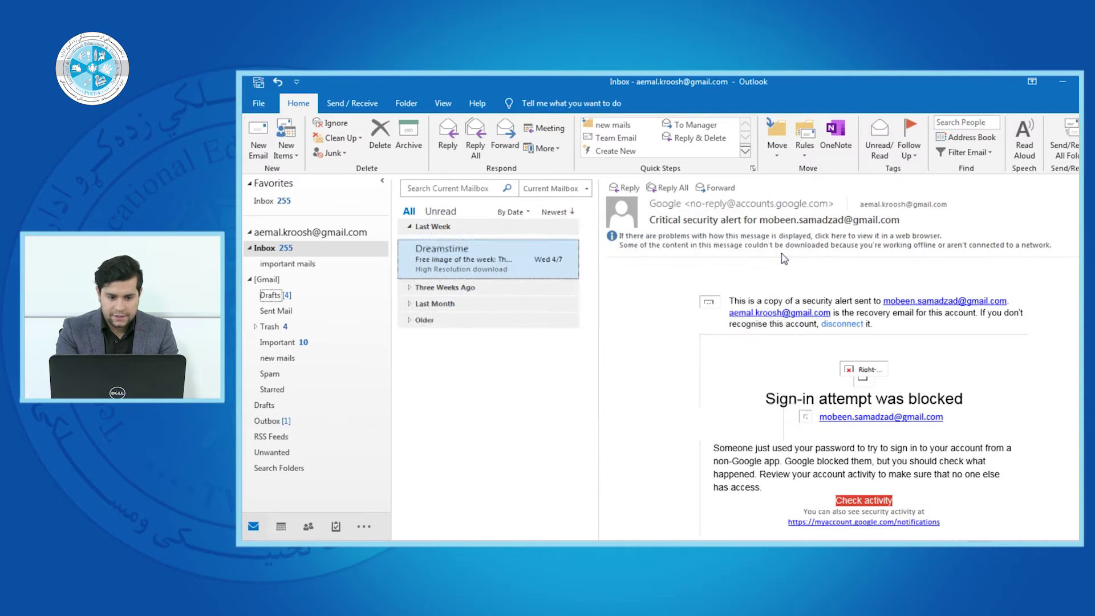
Open the important mails folder and view each of the moved Google messages
left_click(289, 264)
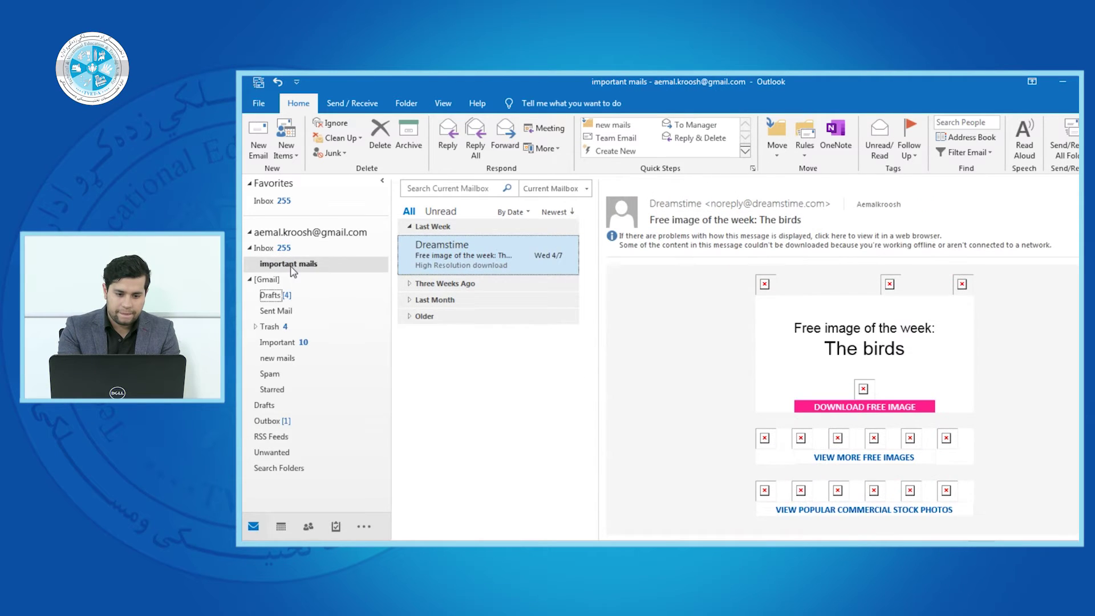
left_click(409, 227)
left_click(452, 261)
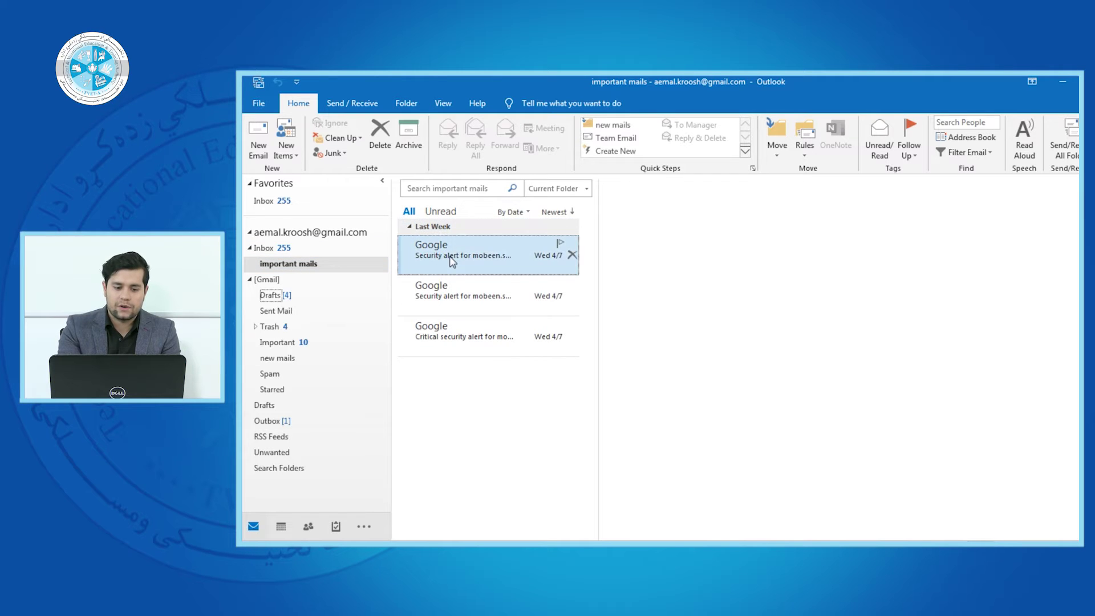
left_click(453, 295)
left_click(454, 341)
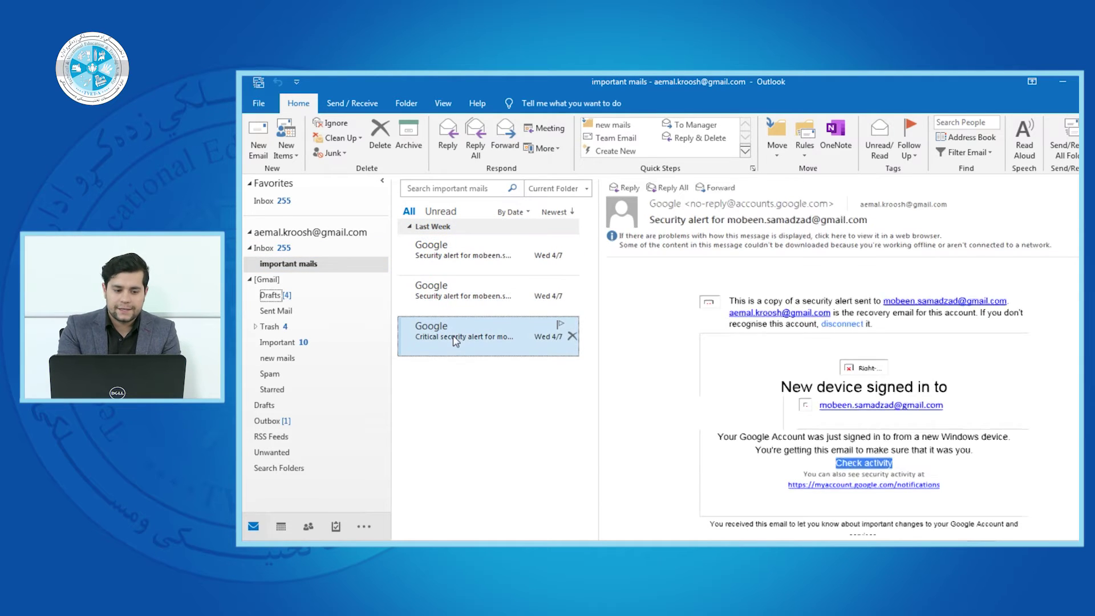
Move the 3/19/2021 edX weekly program message from the Inbox's Last Month group to important mails using Other Folder, and open that folder
left_click(316, 250)
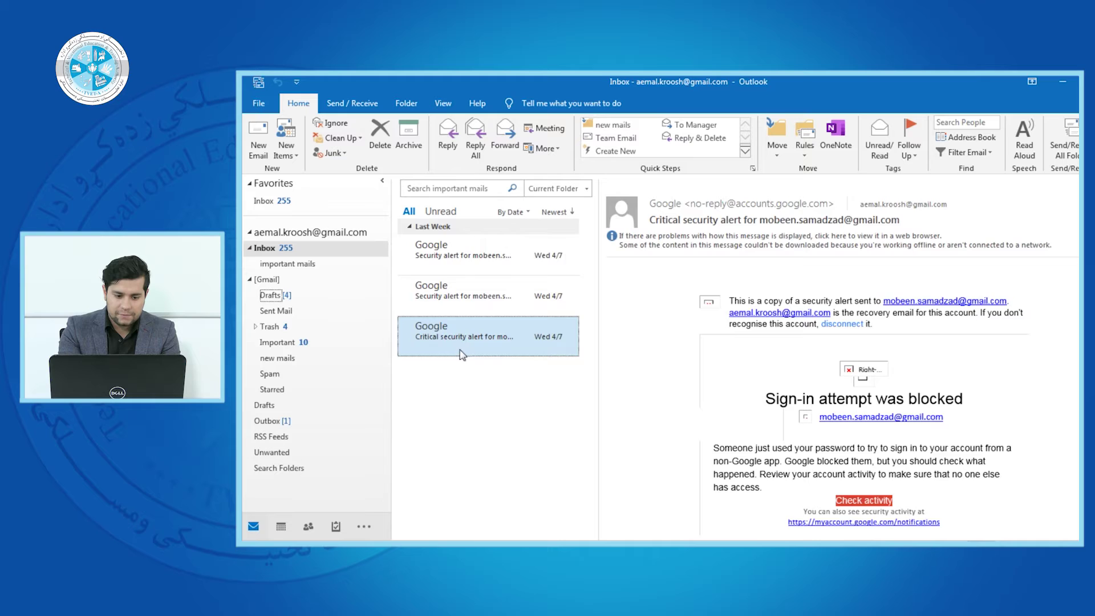
left_click(412, 281)
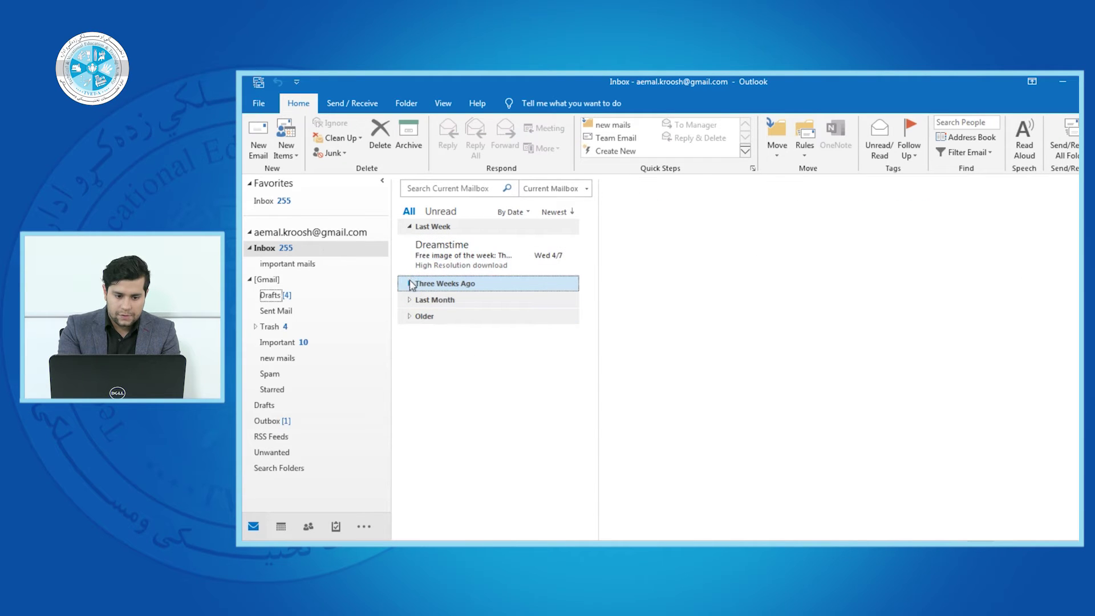
left_click(410, 298)
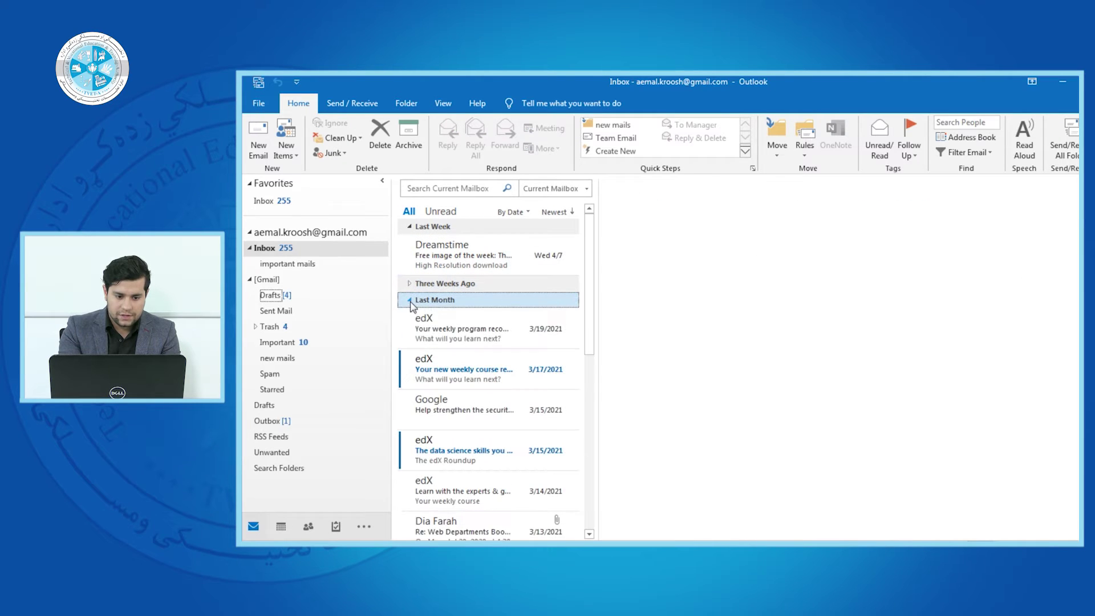
left_click(476, 340)
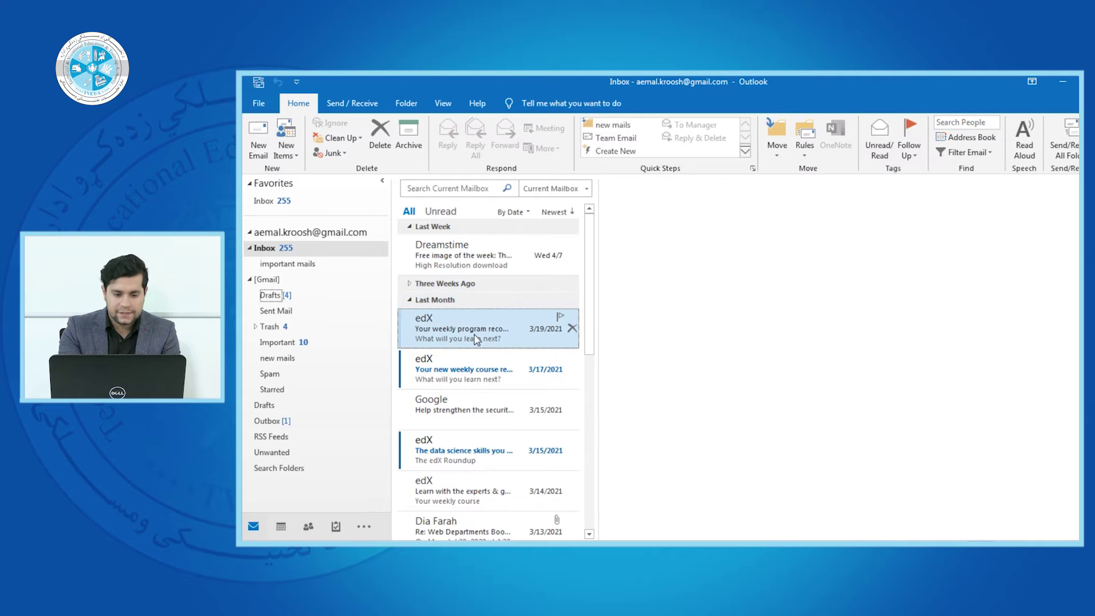
left_click(779, 151)
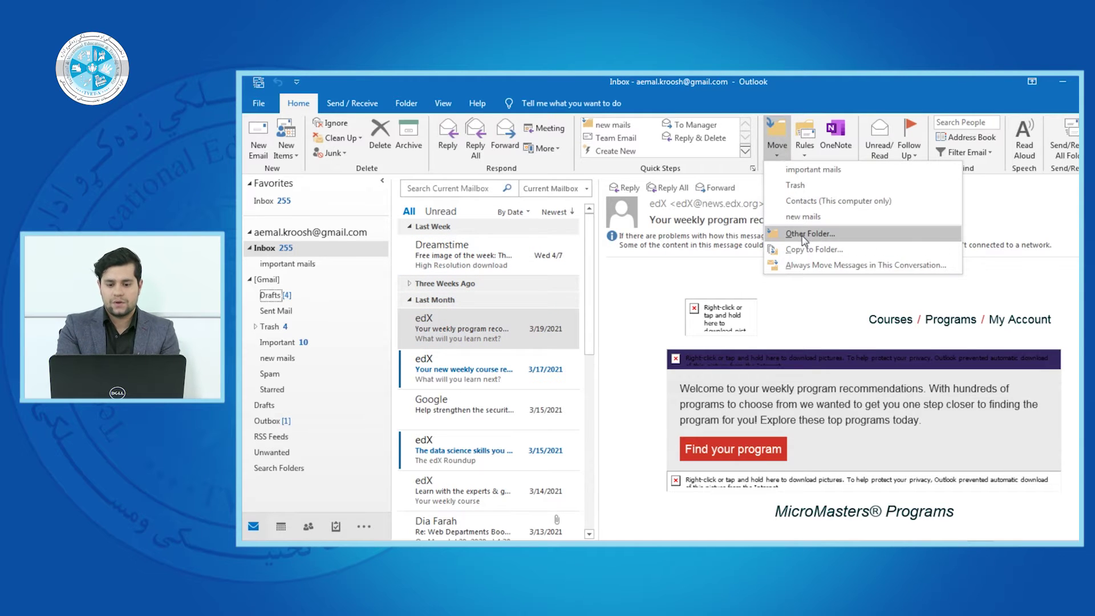
left_click(804, 233)
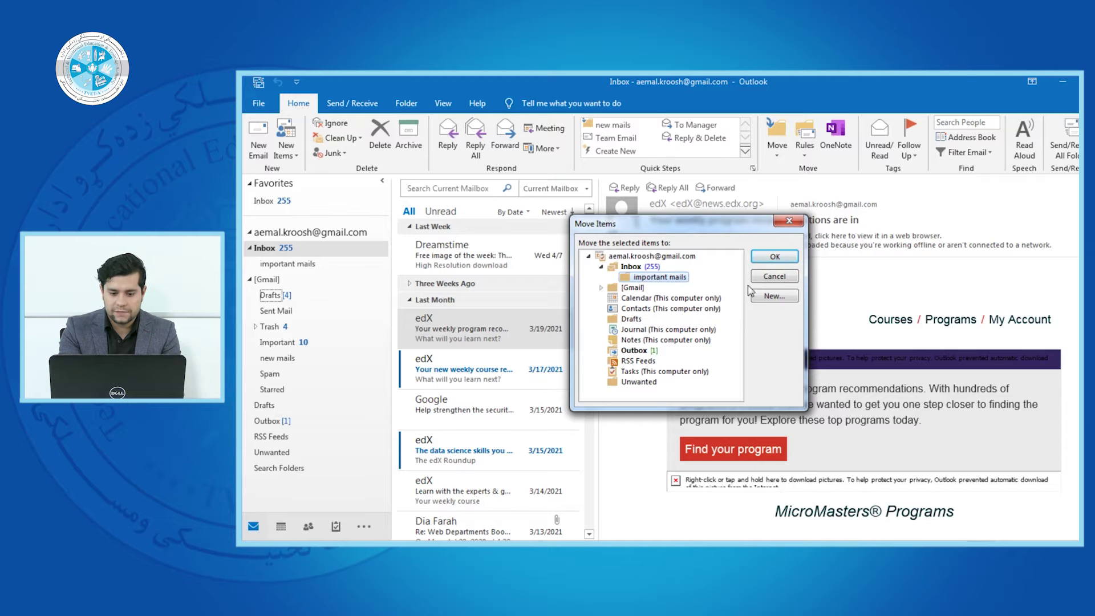
left_click(774, 258)
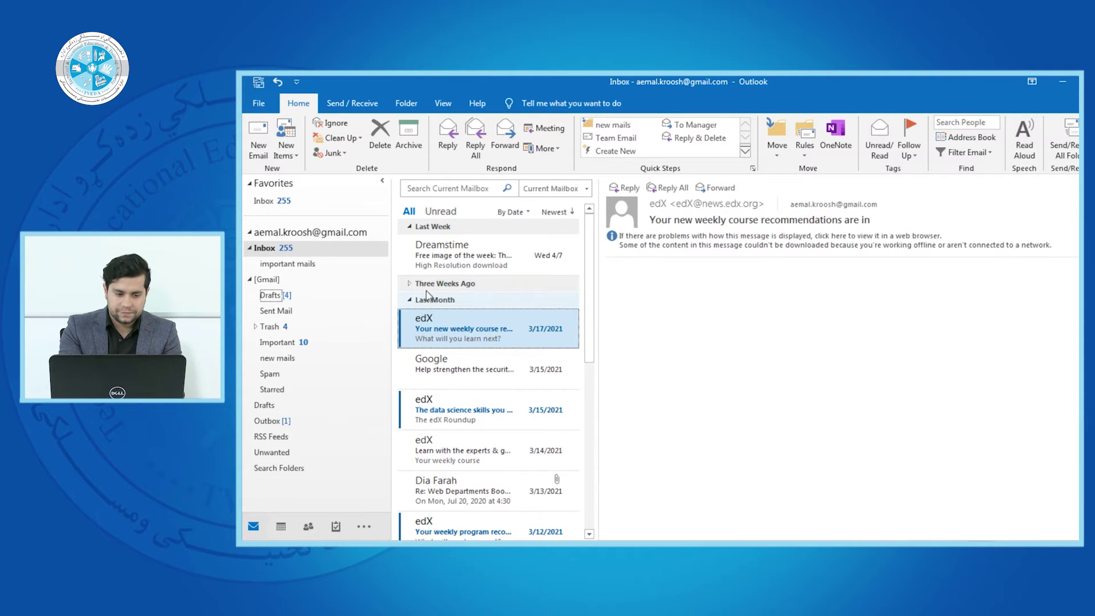
left_click(311, 268)
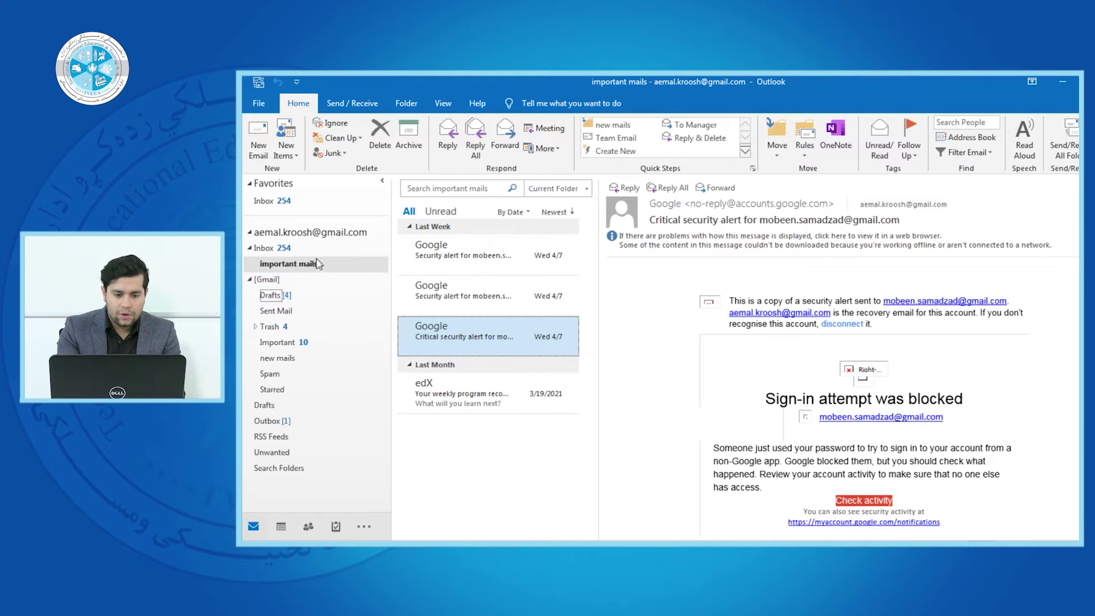
Return to the Inbox and review the available message arrangement options without choosing one
left_click(450, 108)
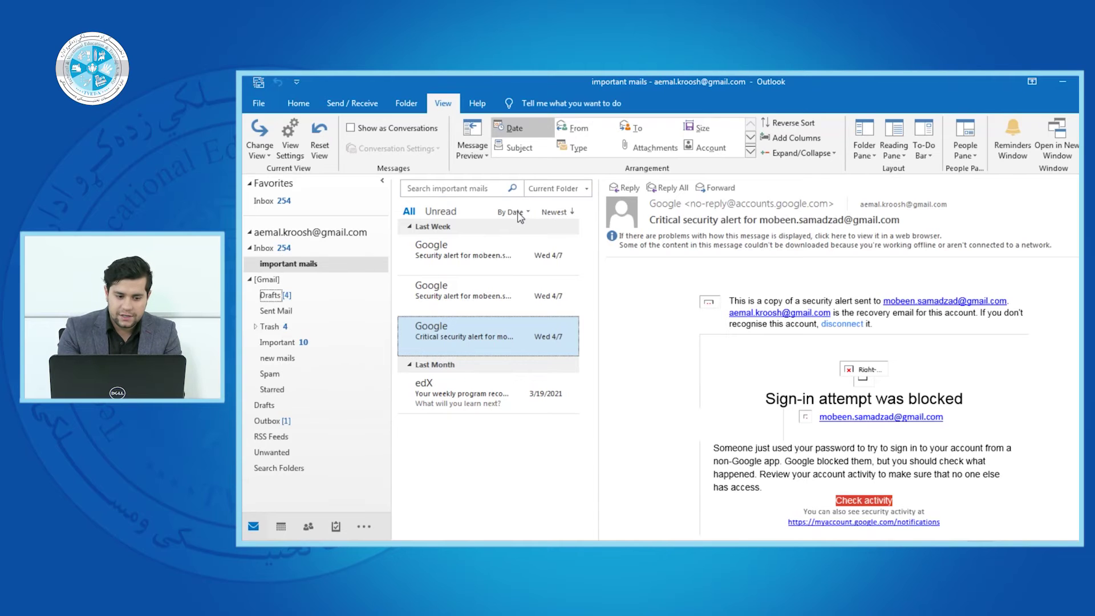
left_click(283, 249)
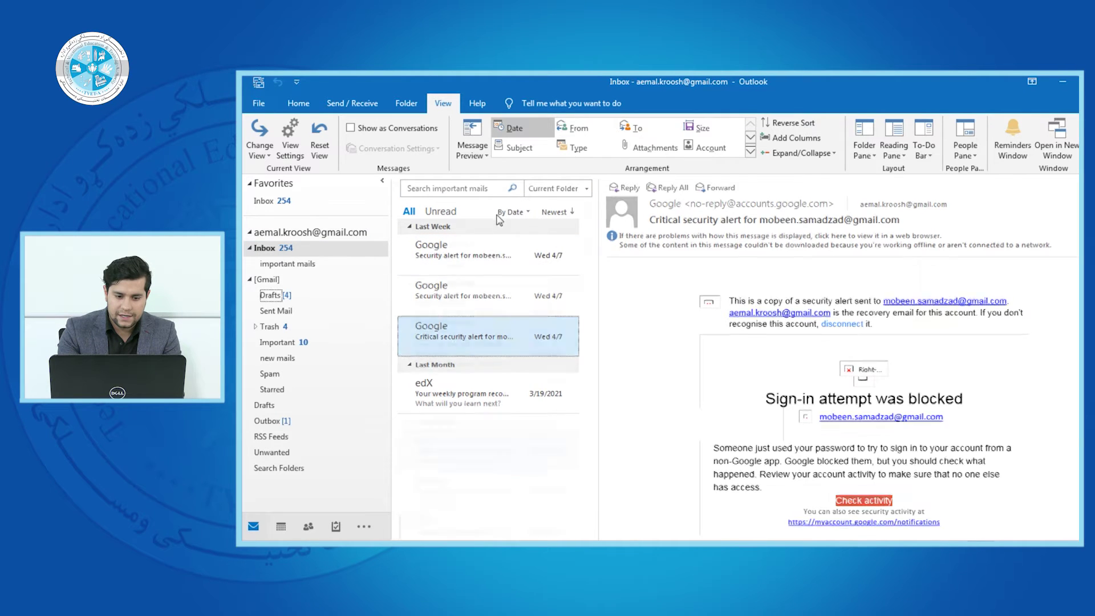
left_click(523, 212)
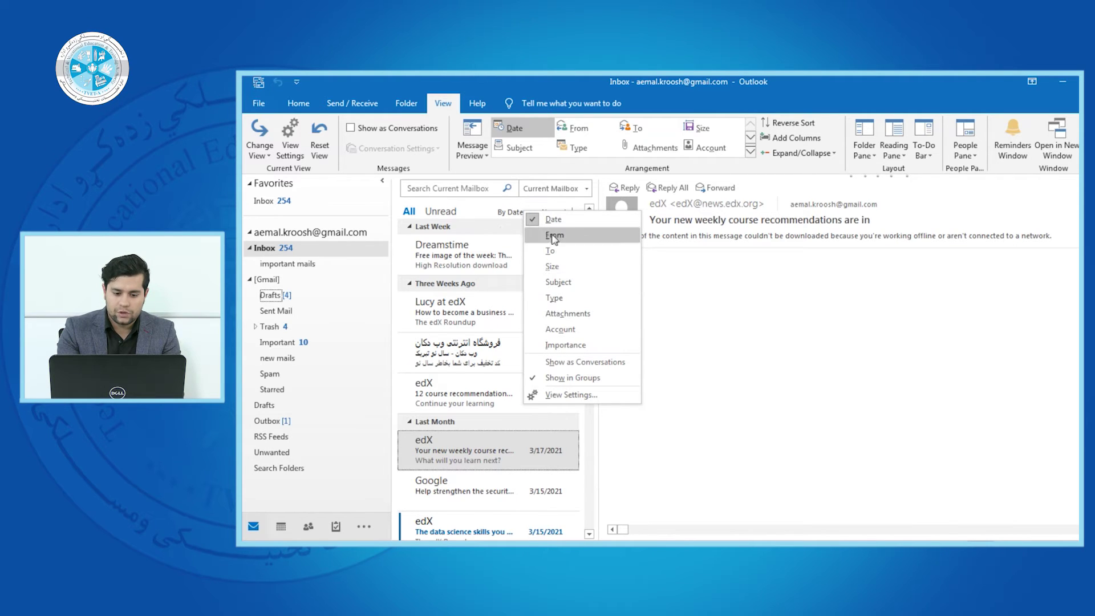
left_click(467, 231)
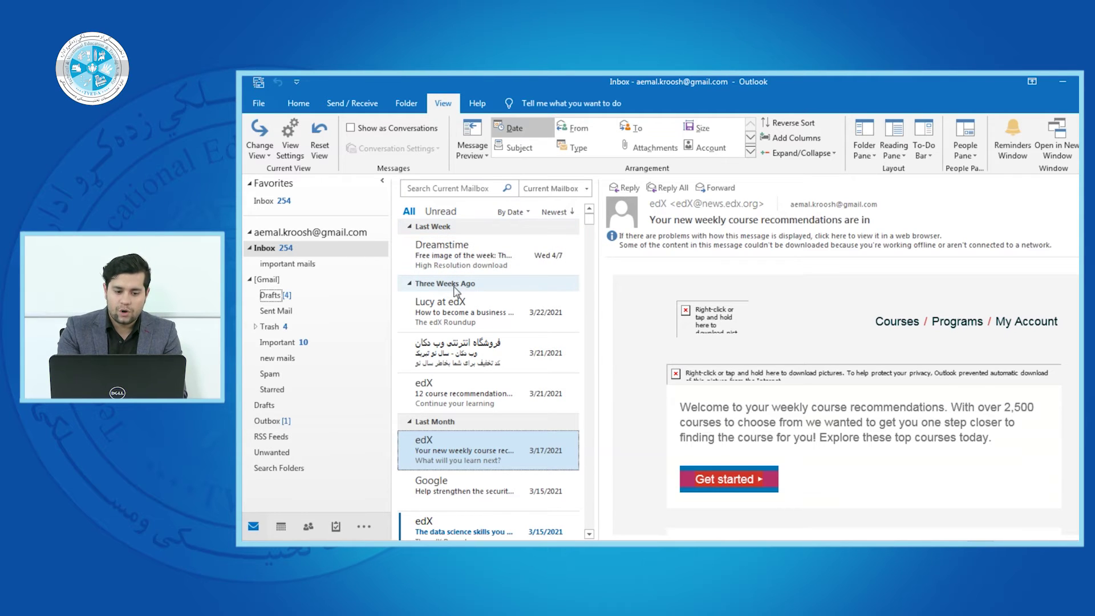
Arrange the Inbox messages by From and browse the sender groups to the start of the list
left_click(574, 135)
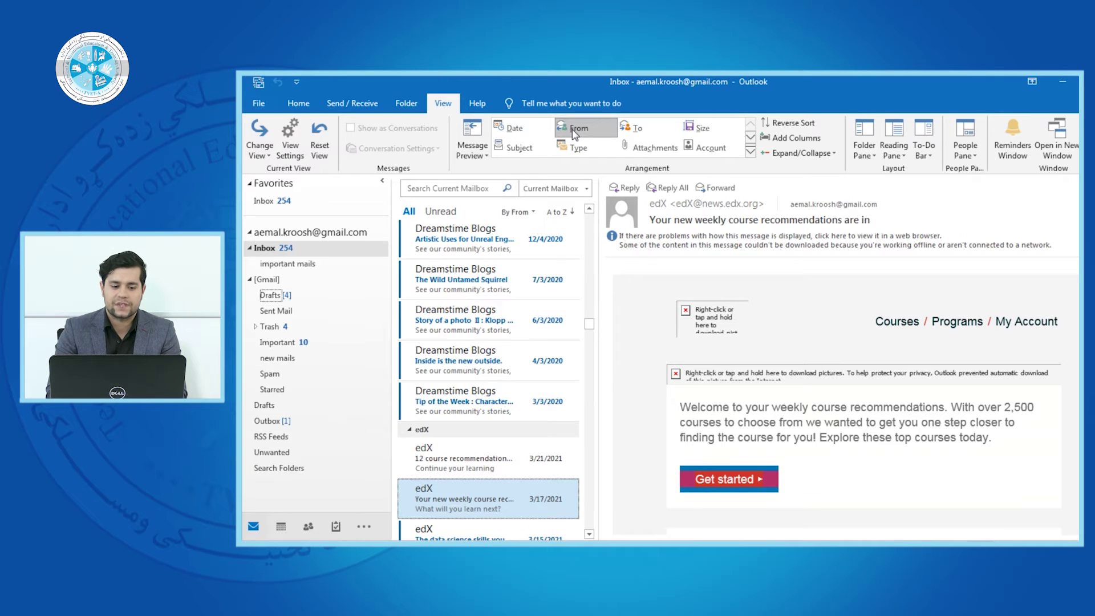
left_click_drag(590, 325, 583, 467)
left_click_drag(589, 431, 598, 173)
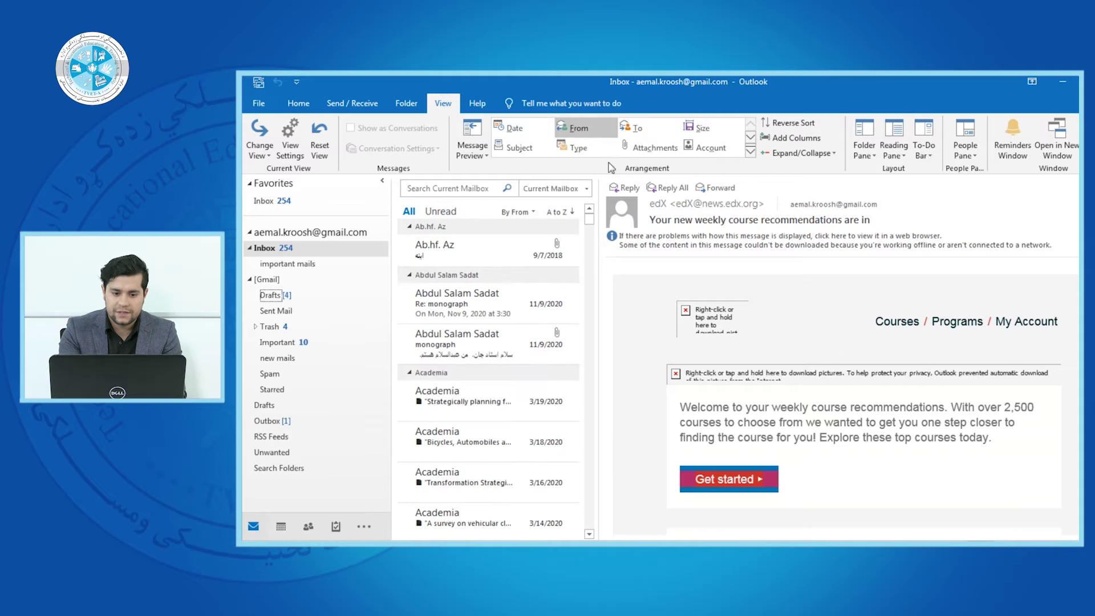
Arrange the Inbox messages by To and browse the recipient groups back to the start of the list
left_click(637, 134)
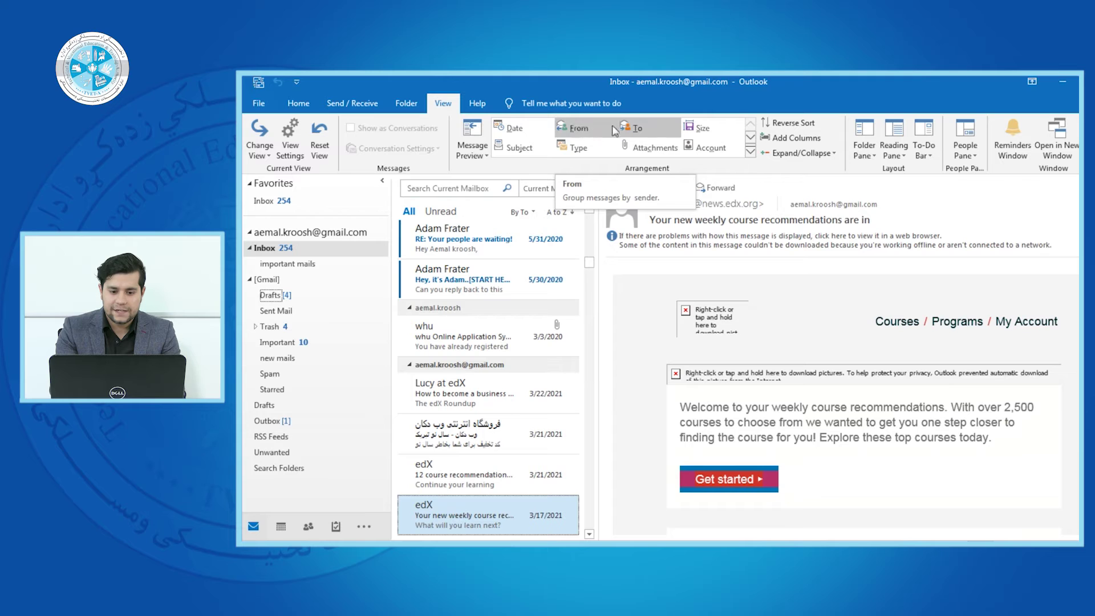
left_click(589, 250)
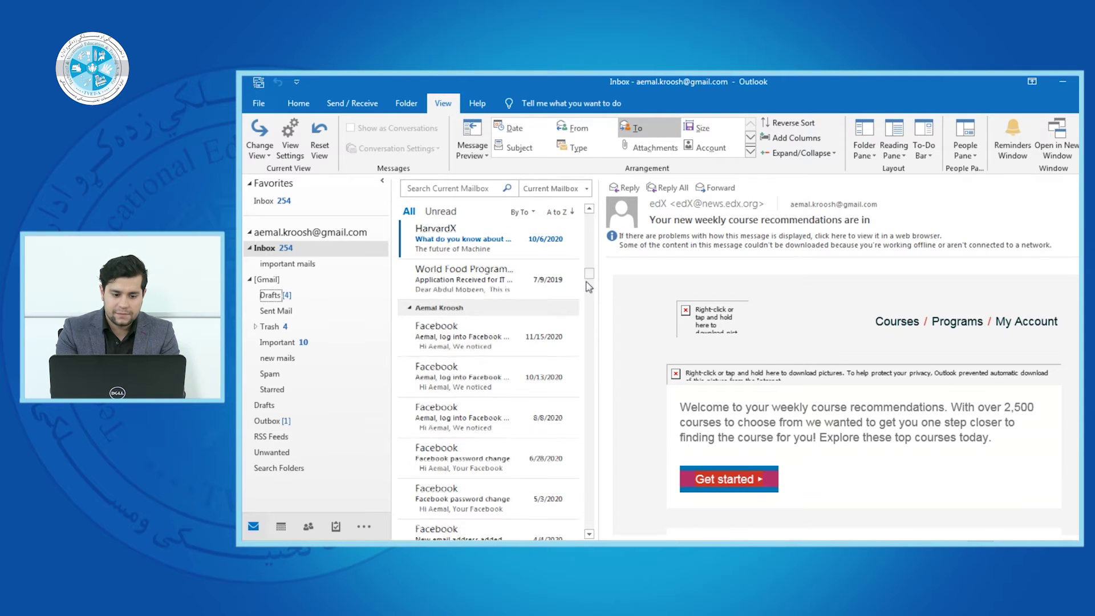
left_click(589, 289)
left_click_drag(589, 276, 592, 202)
left_click_drag(590, 300, 590, 212)
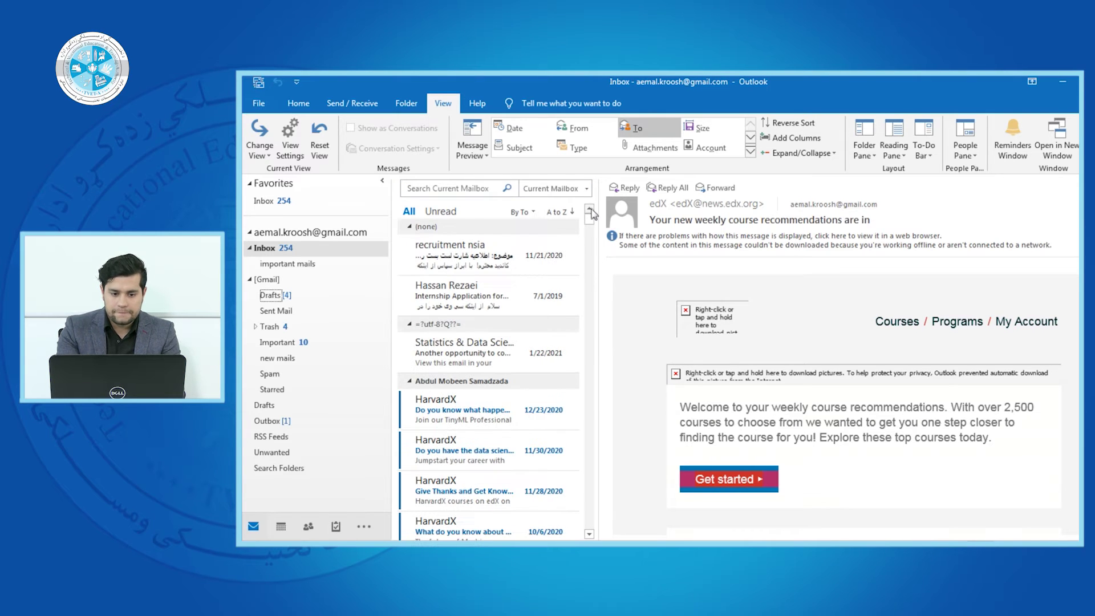
Try arranging the Inbox messages by Size, Subject, Type and Attachments in turn
left_click(694, 128)
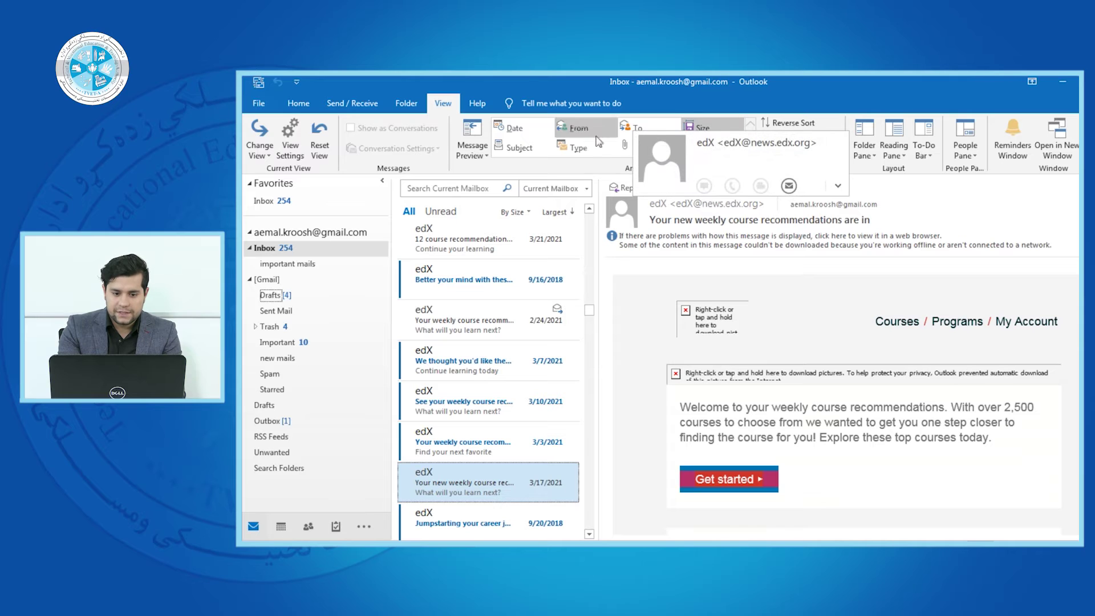
left_click(519, 148)
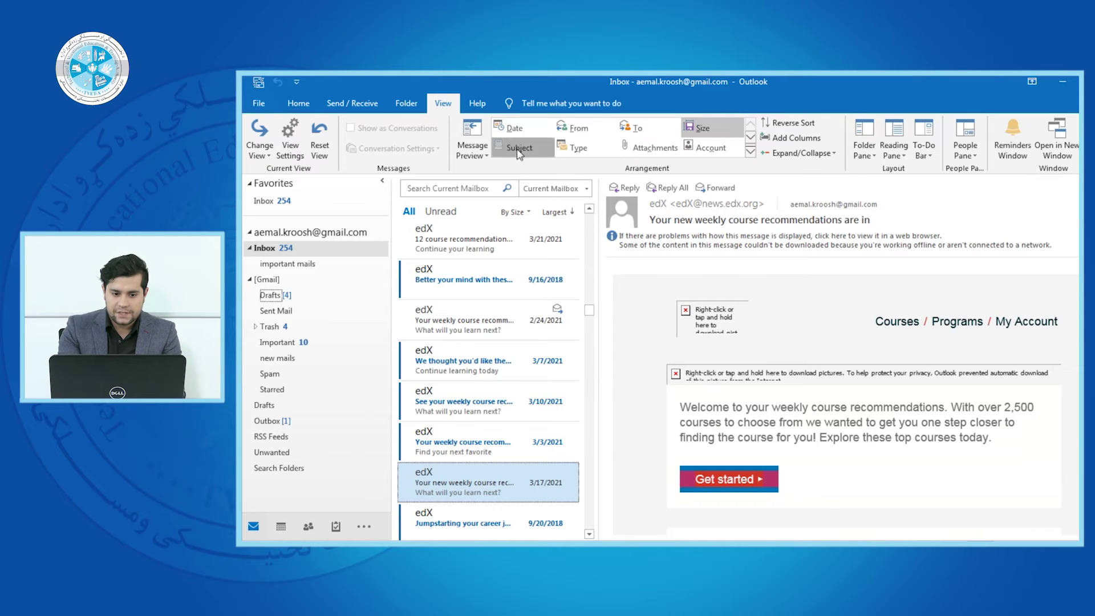
left_click(563, 150)
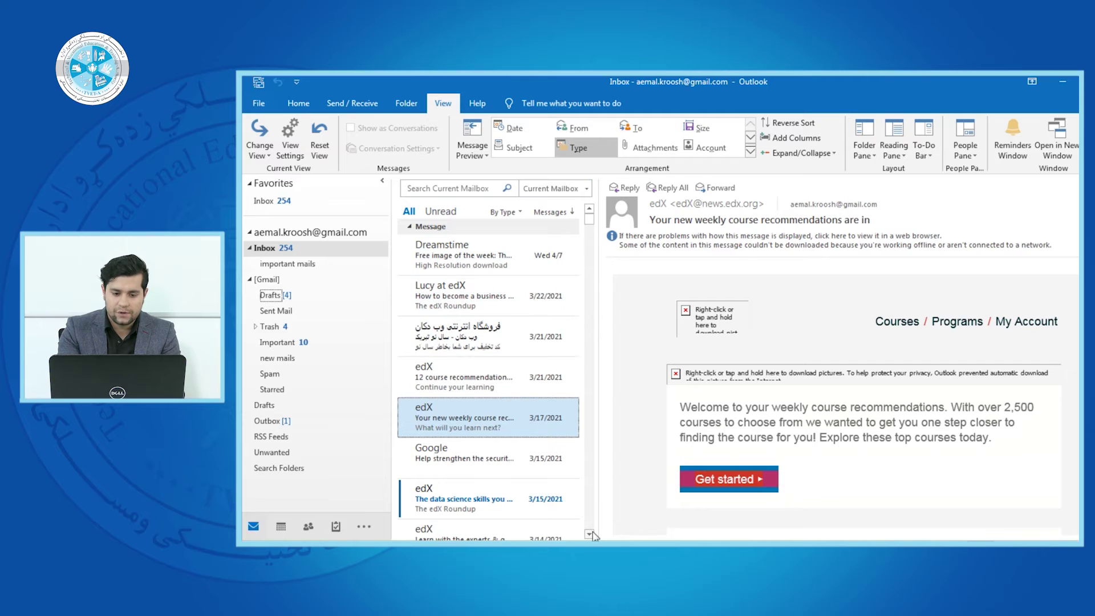
left_click(637, 147)
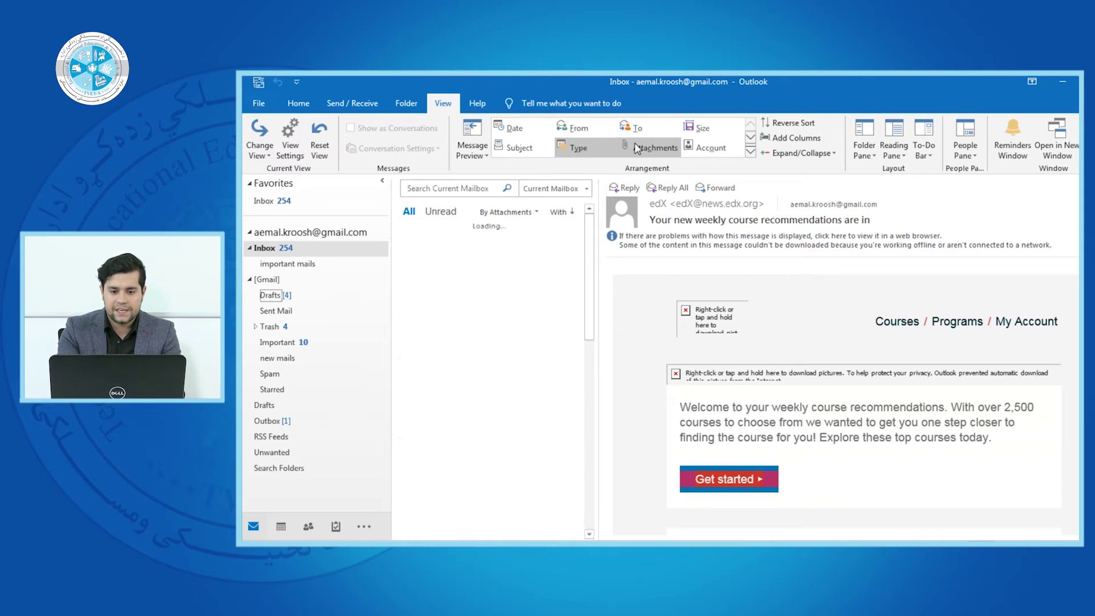
Arrange the Inbox messages by Account, and collapse and re-expand the account group
left_click(689, 147)
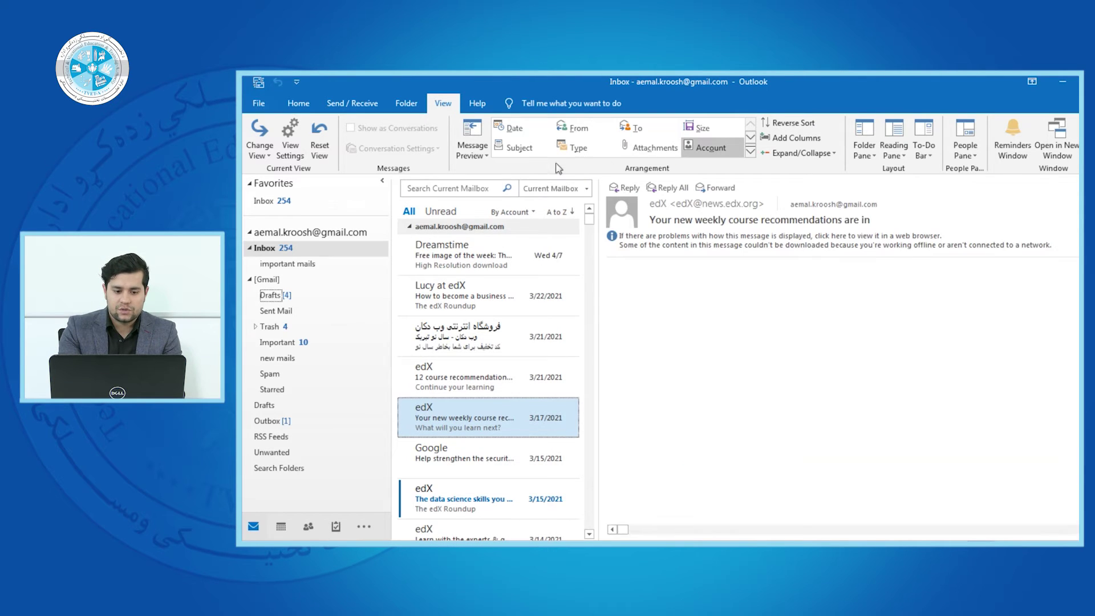
left_click(409, 227)
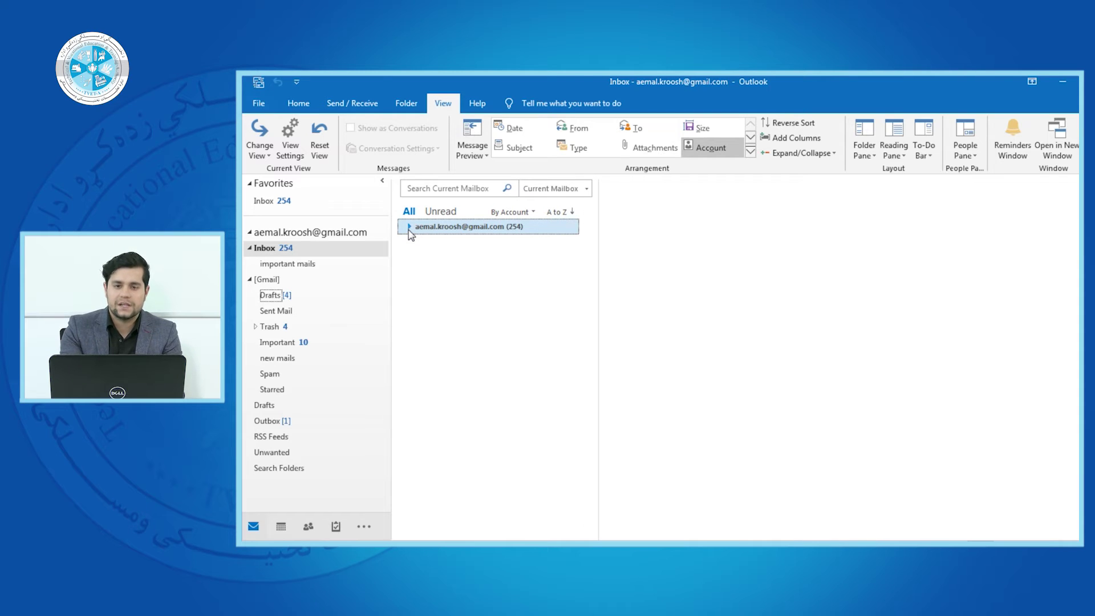
left_click(409, 230)
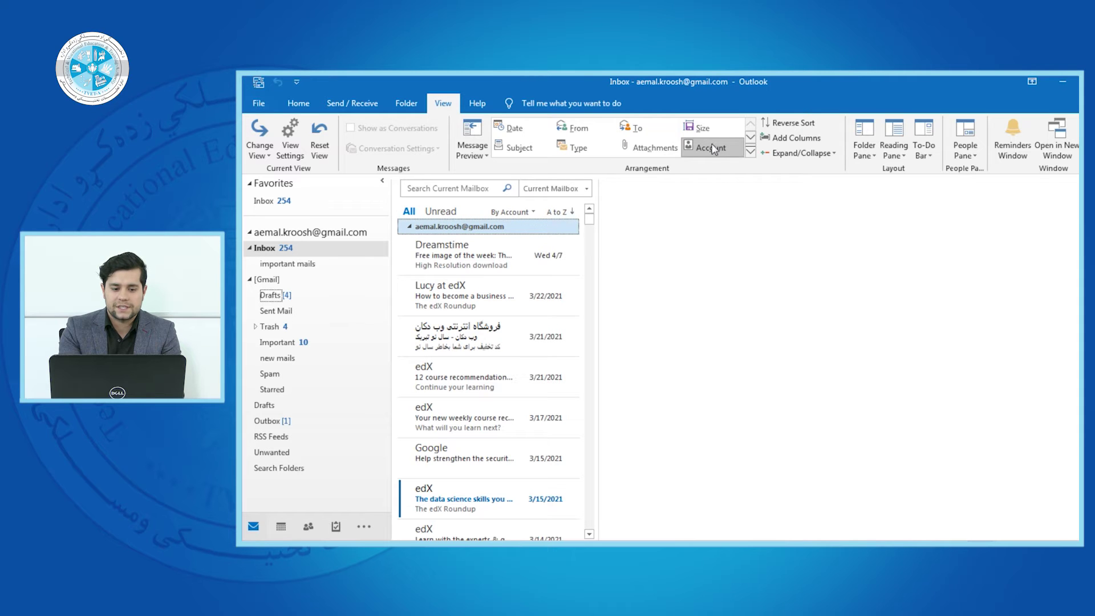
Switch the Inbox arrangement to Date briefly, and settle on grouping the messages by From
left_click(519, 133)
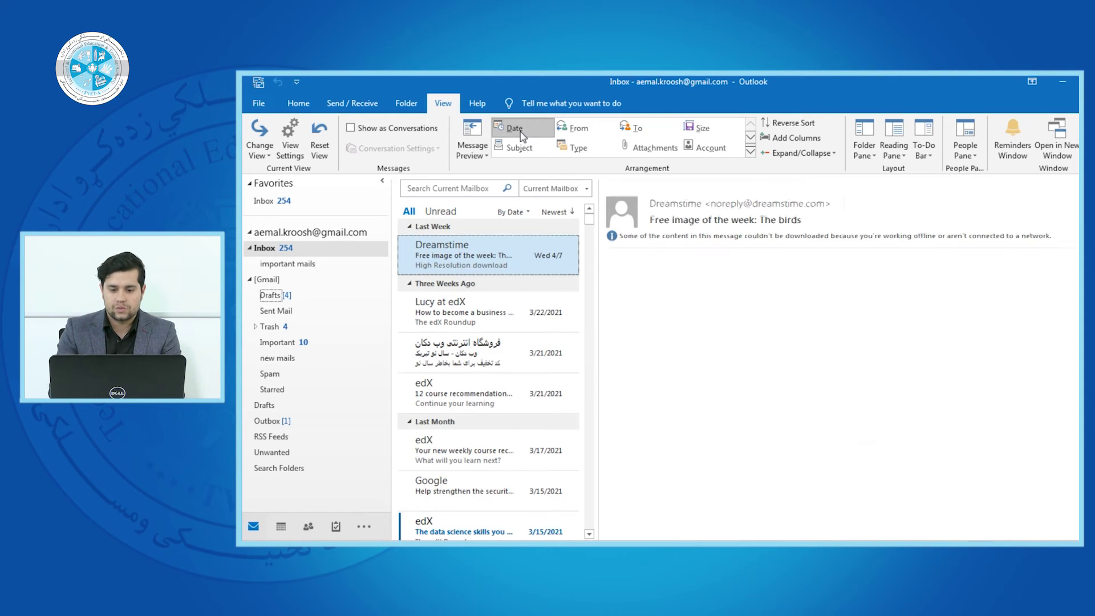
left_click(576, 129)
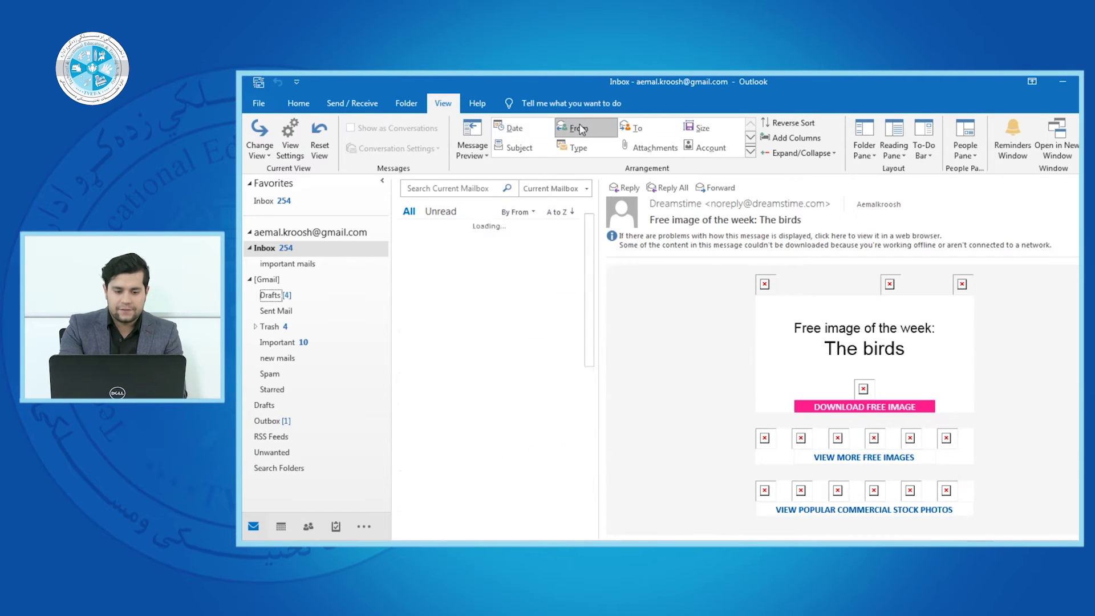
left_click_drag(592, 268, 590, 210)
Reverse the sender sort order to Z to A and browse the whole message list
left_click(789, 123)
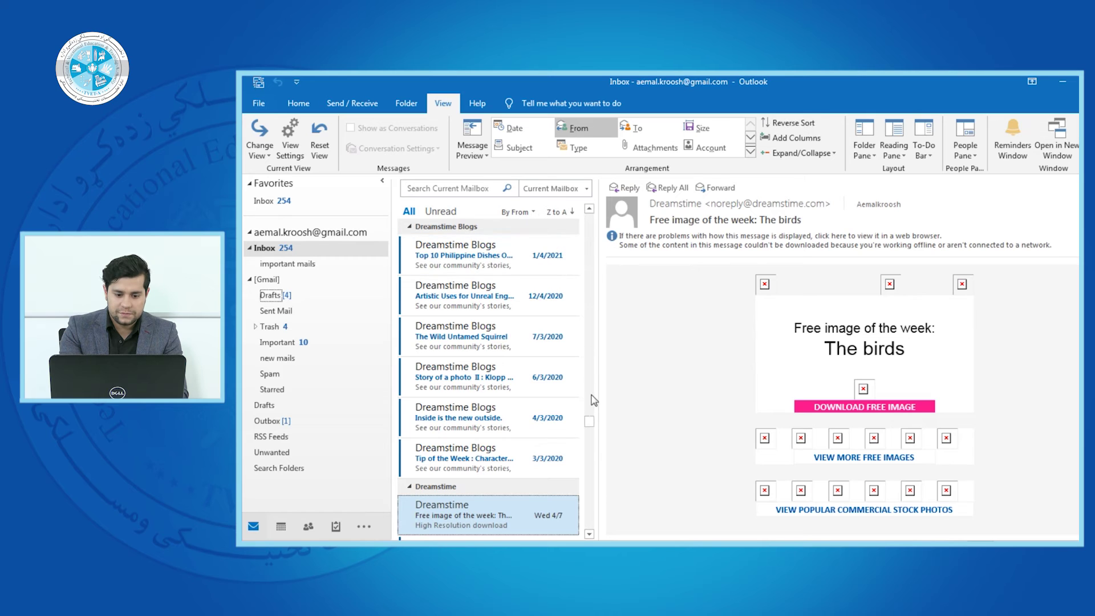
left_click_drag(590, 225, 595, 530)
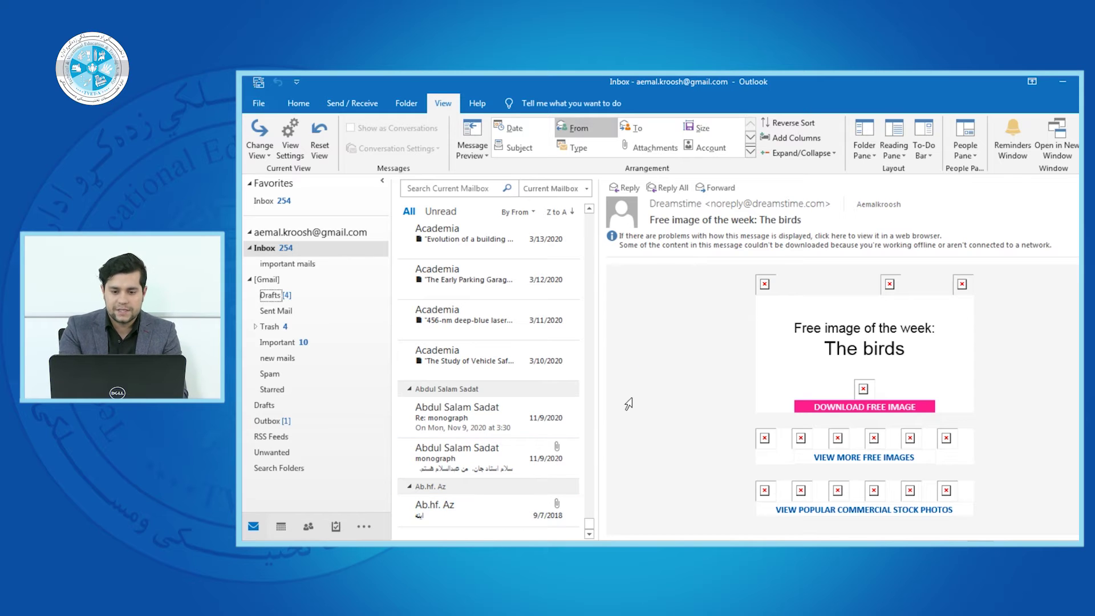
left_click_drag(592, 528, 588, 219)
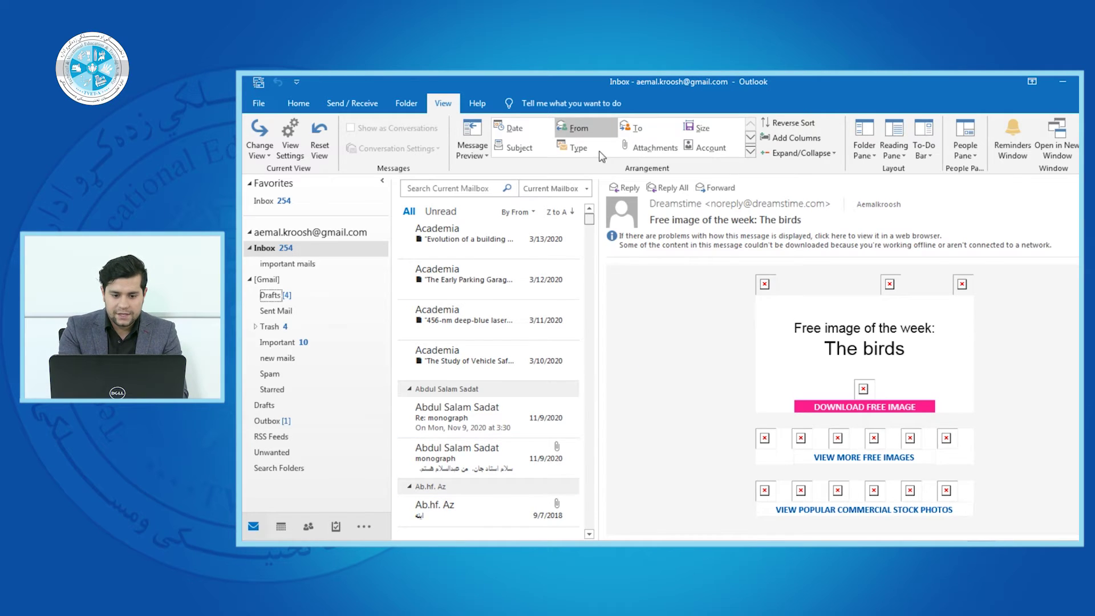
Reverse the sender sort back to A to Z and return to the first sender group
left_click(790, 122)
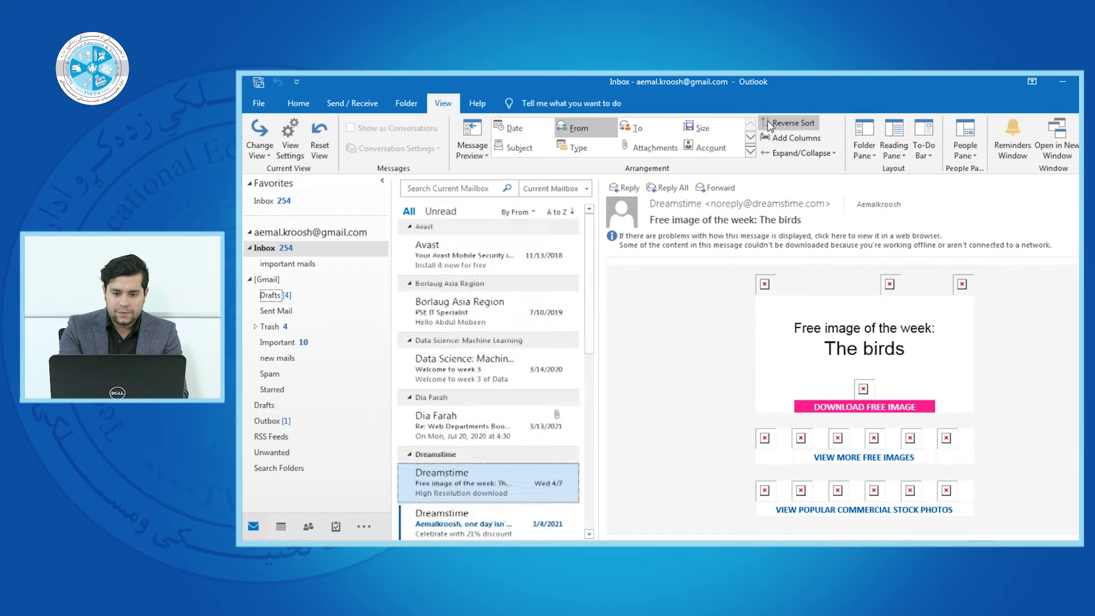
left_click(589, 208)
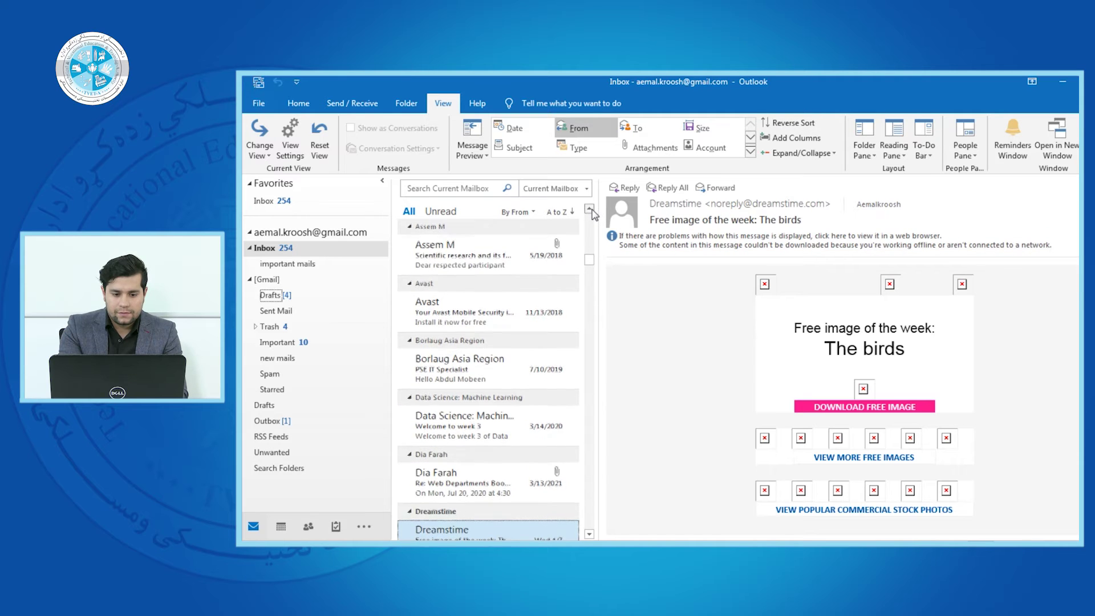
left_click(589, 208)
scroll(593, 212, "up", 10)
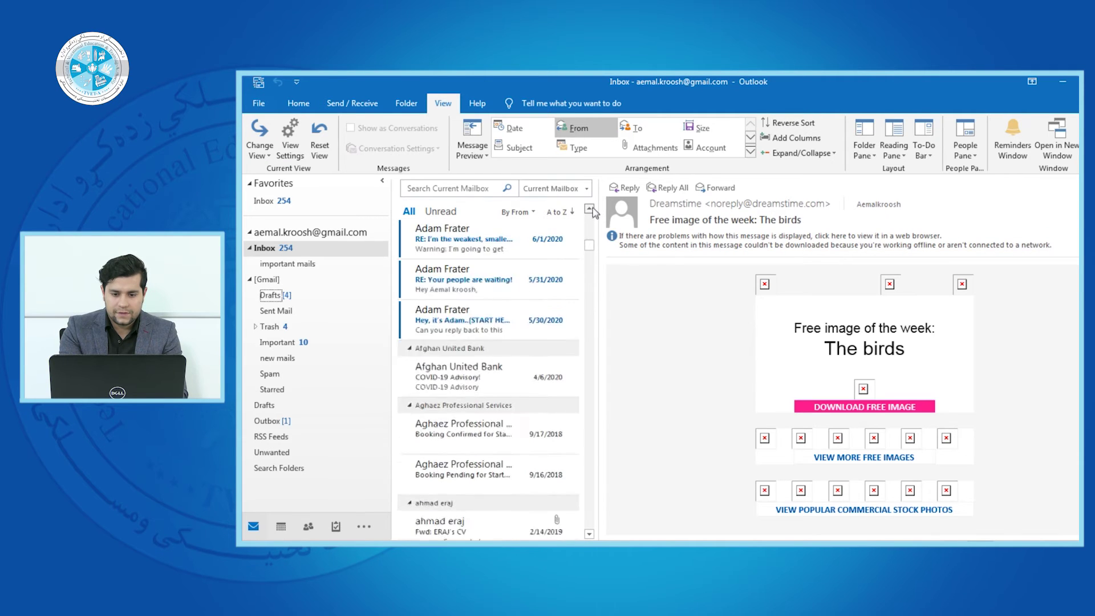
scroll(593, 213, "up", 10)
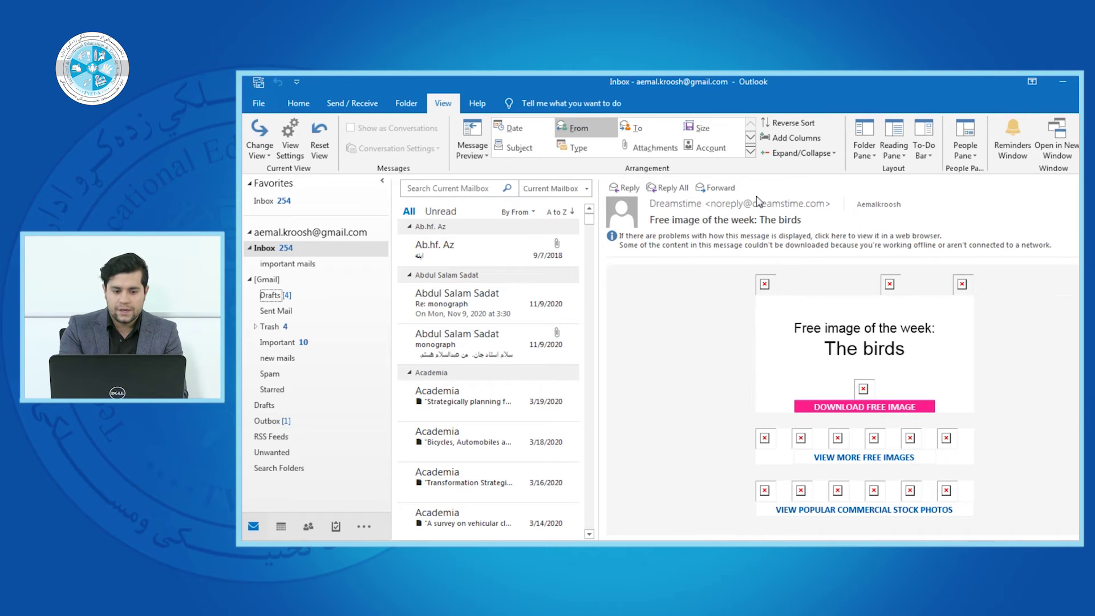
Examine the available and shown columns in the Show Columns dialog and close it without changes
left_click(789, 138)
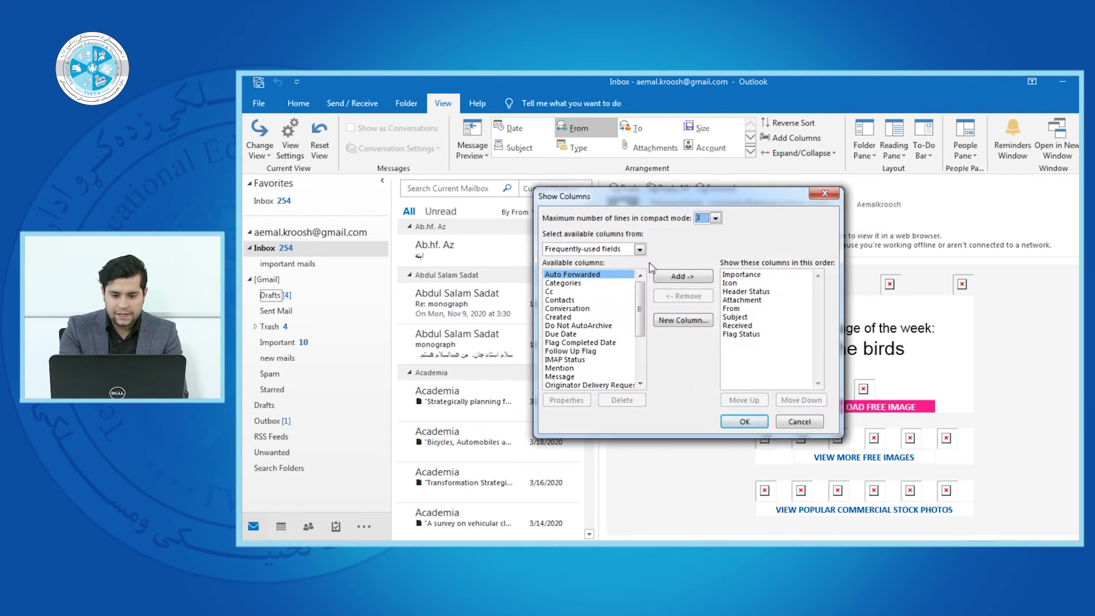
scroll(639, 274, "down", 3)
scroll(638, 274, "up", 3)
left_click(823, 194)
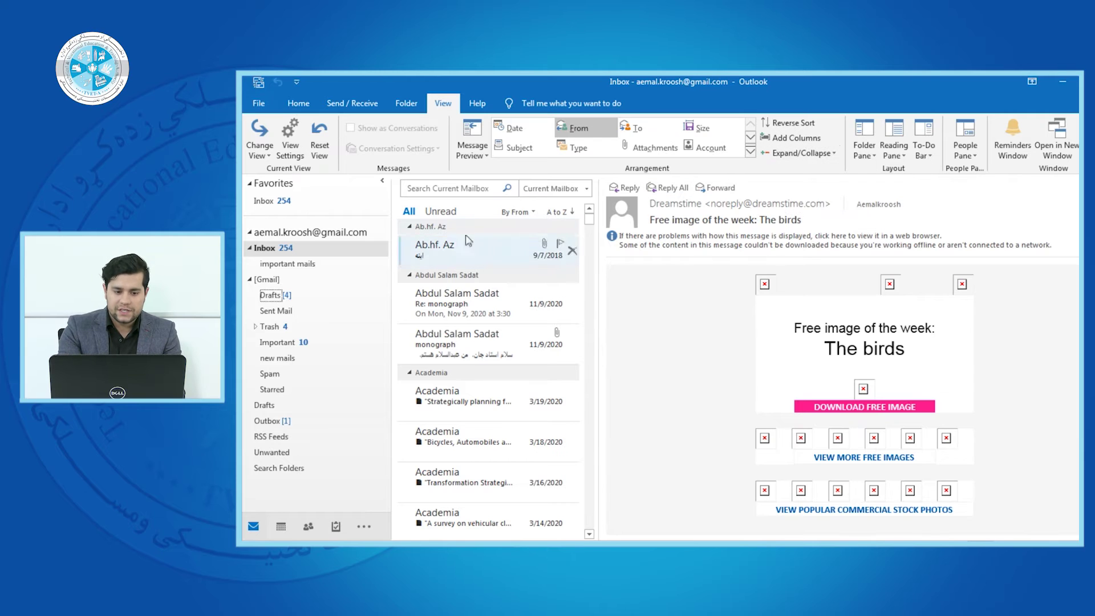
Collapse the first nine sender groups in the Inbox list one by one
left_click(411, 228)
left_click(409, 227)
left_click(410, 243)
left_click(410, 259)
left_click(410, 276)
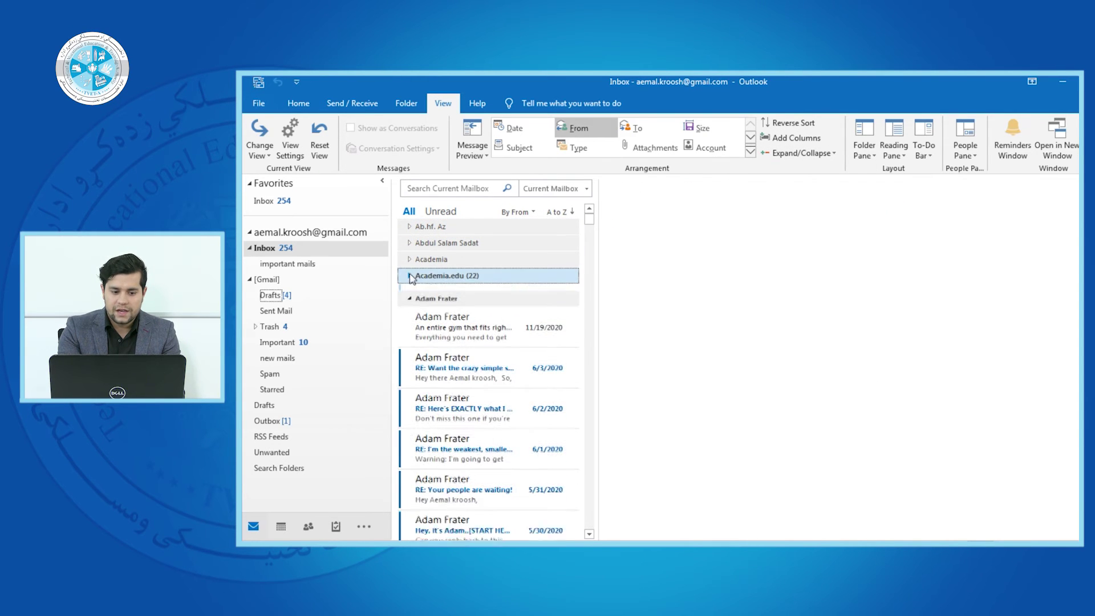
left_click(411, 292)
left_click(410, 307)
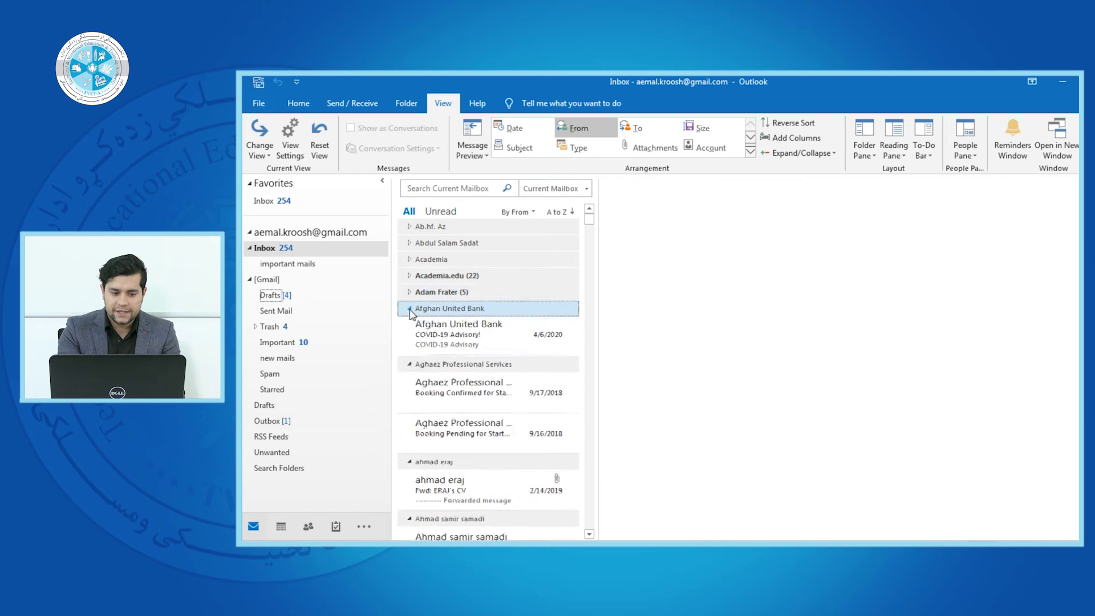
left_click(409, 324)
left_click(410, 341)
left_click(410, 357)
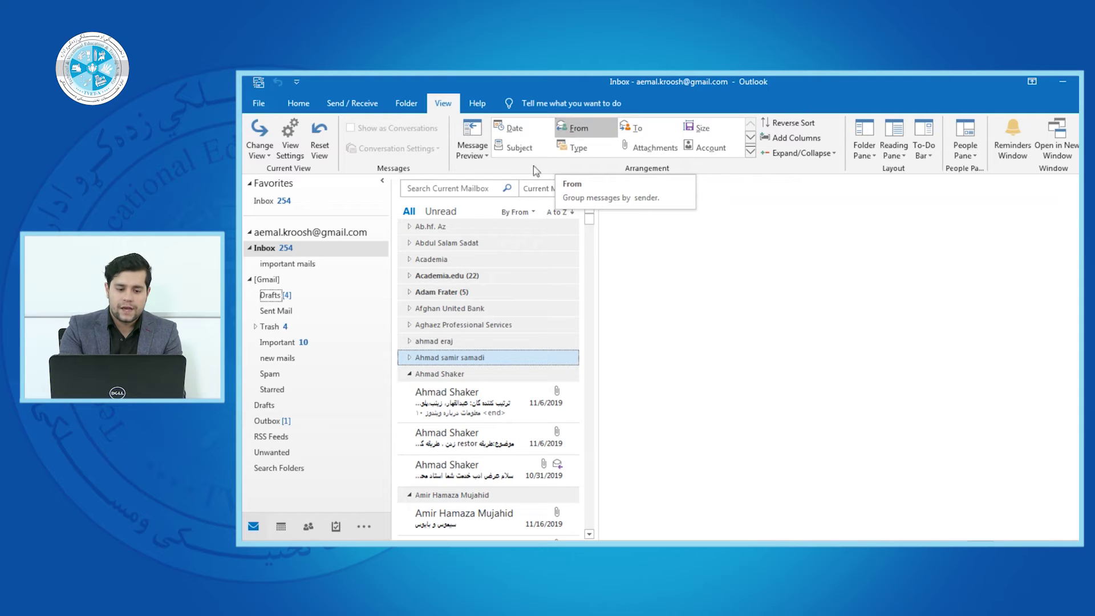
Arrange the Inbox by Date and collapse the Last Week, Three Weeks Ago, Last Month and Older groups individually
left_click(530, 137)
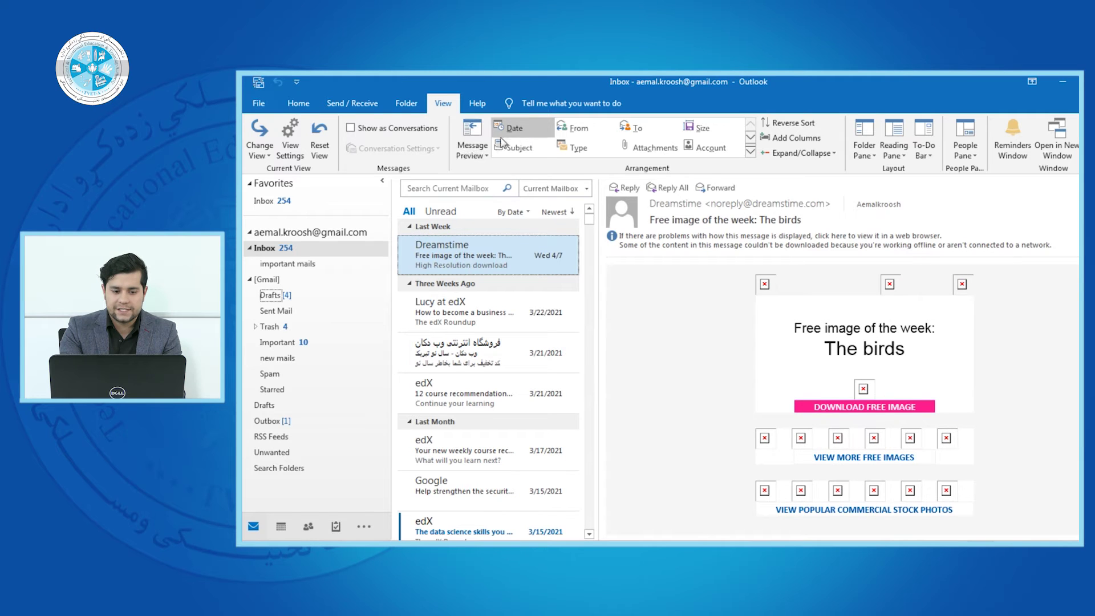
left_click(409, 228)
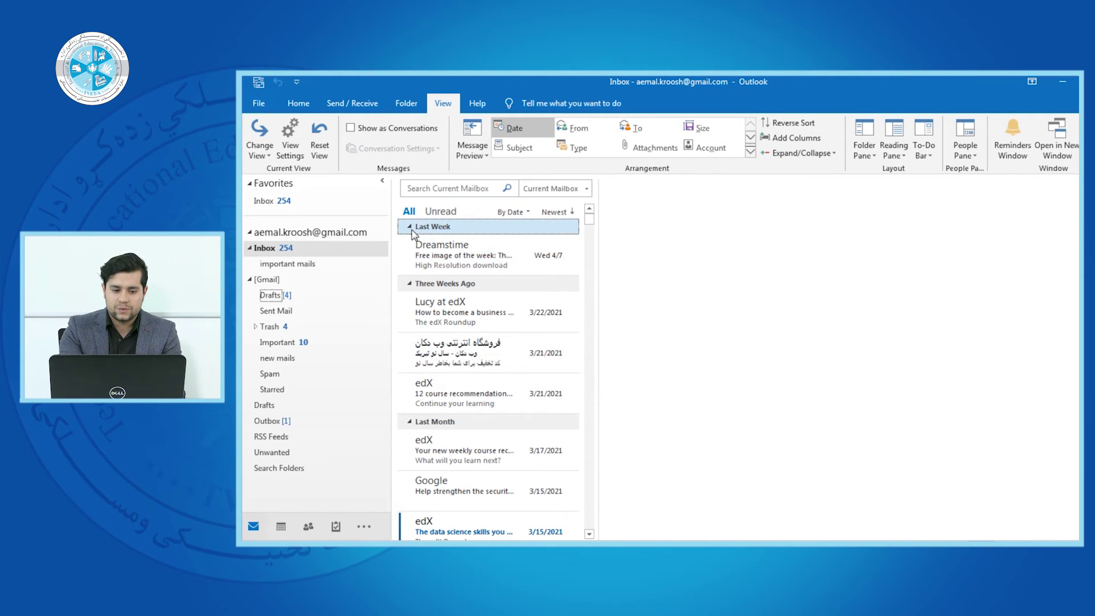
left_click(409, 244)
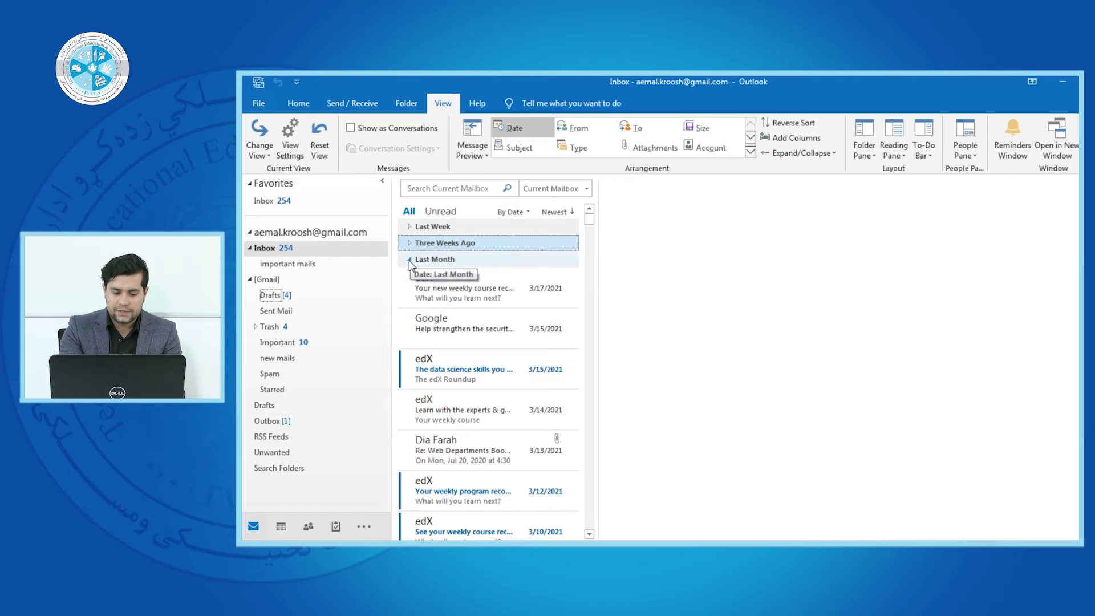
left_click(410, 259)
left_click(409, 276)
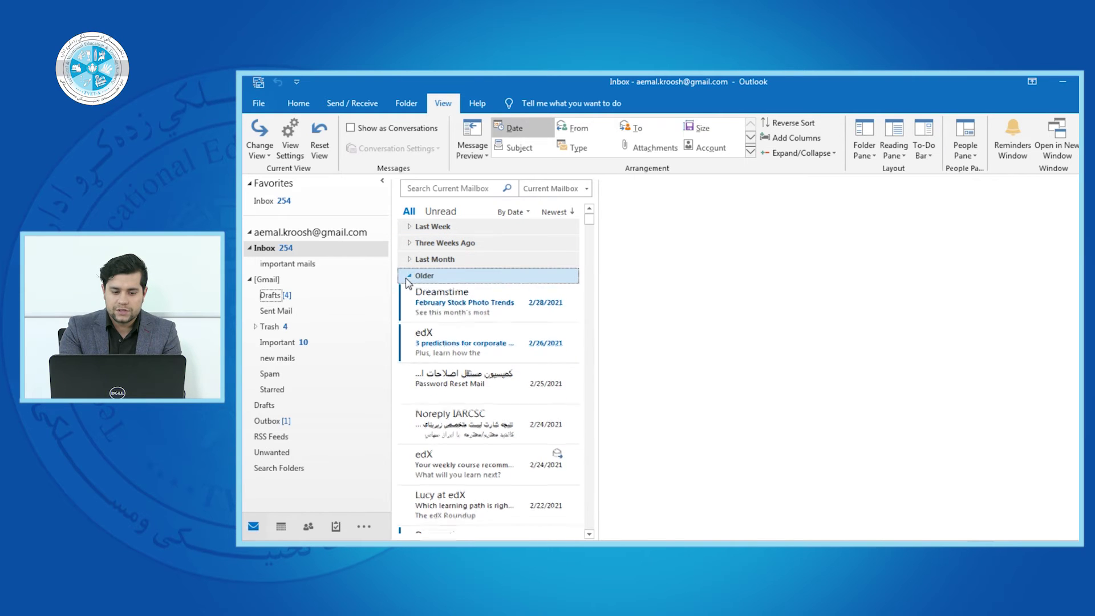
Expand the Older, Last Month, Three Weeks Ago and Last Week groups one at a time
left_click(409, 276)
left_click(409, 260)
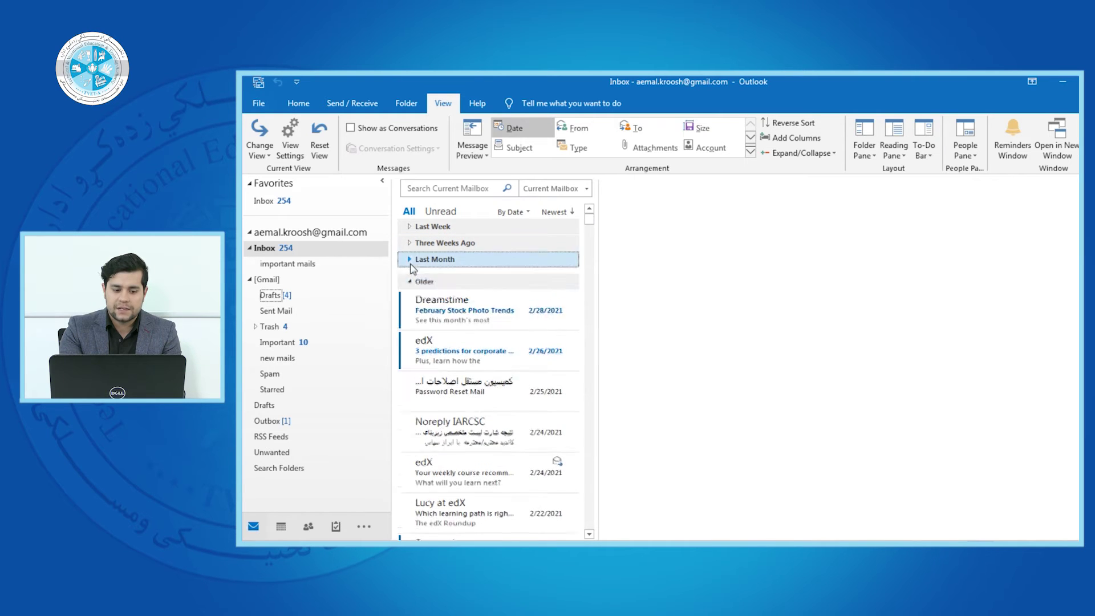
left_click(409, 243)
left_click(409, 226)
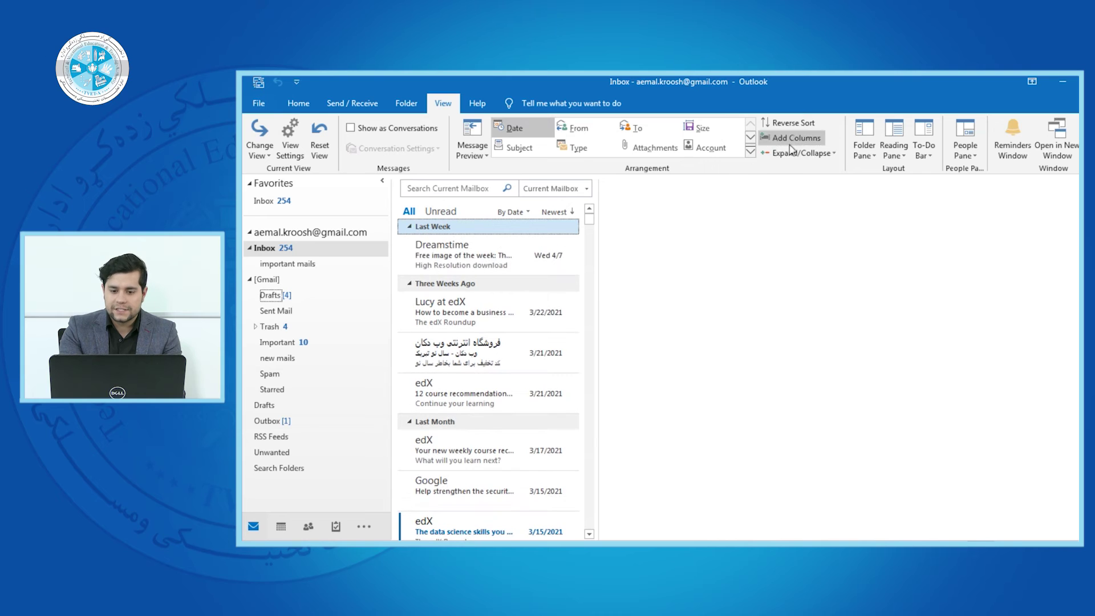
Collapse only the Last Week group with Collapse This Group and reopen it with Expand This Group
left_click(793, 138)
left_click(825, 194)
left_click(802, 154)
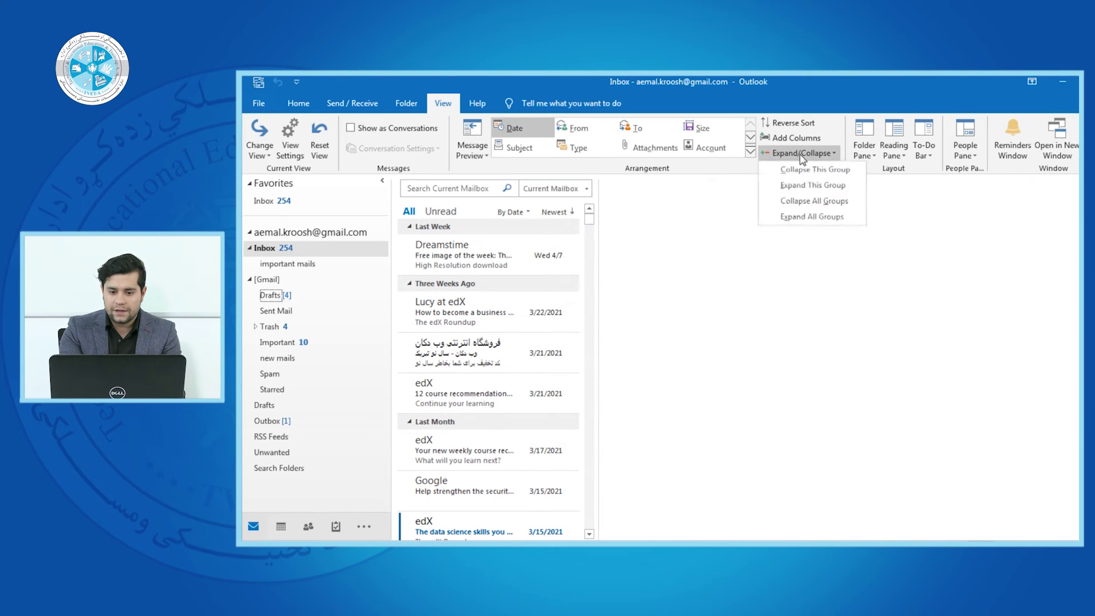
left_click(411, 228)
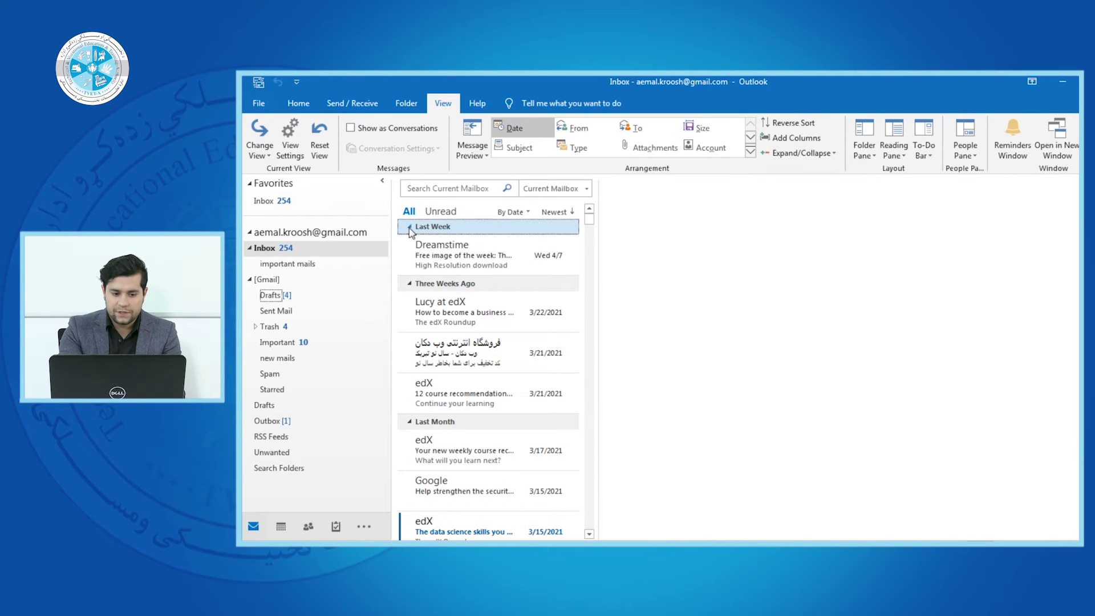
left_click(796, 153)
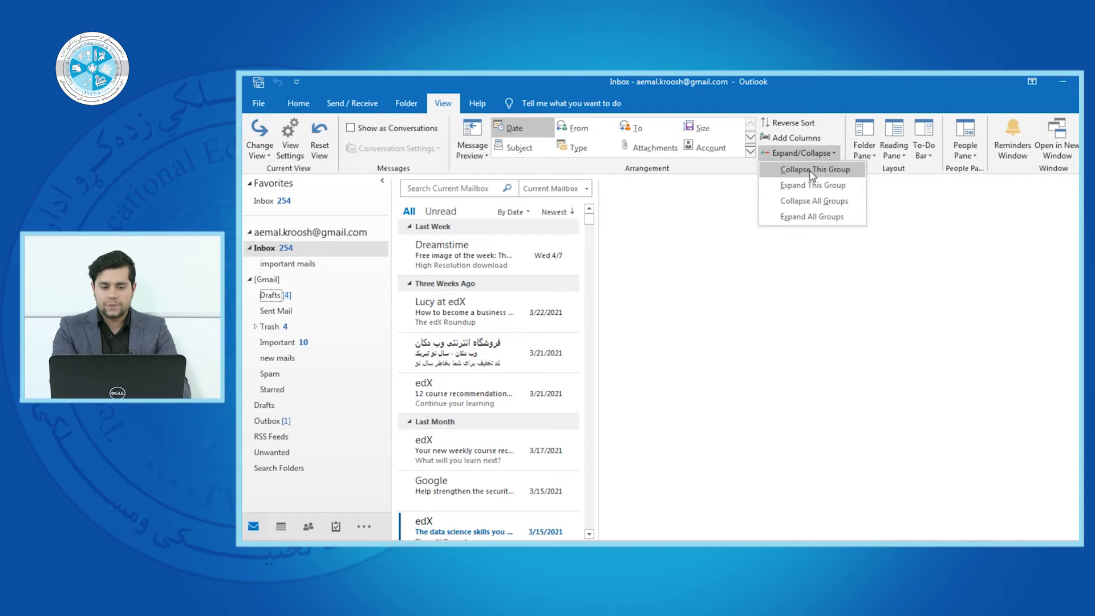
left_click(813, 171)
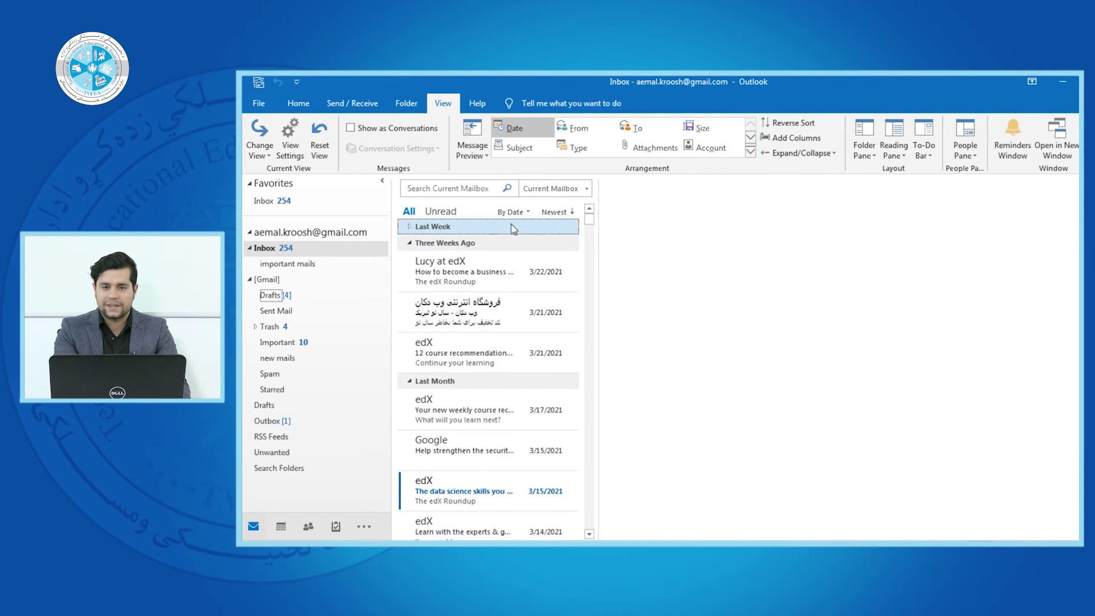
left_click(810, 158)
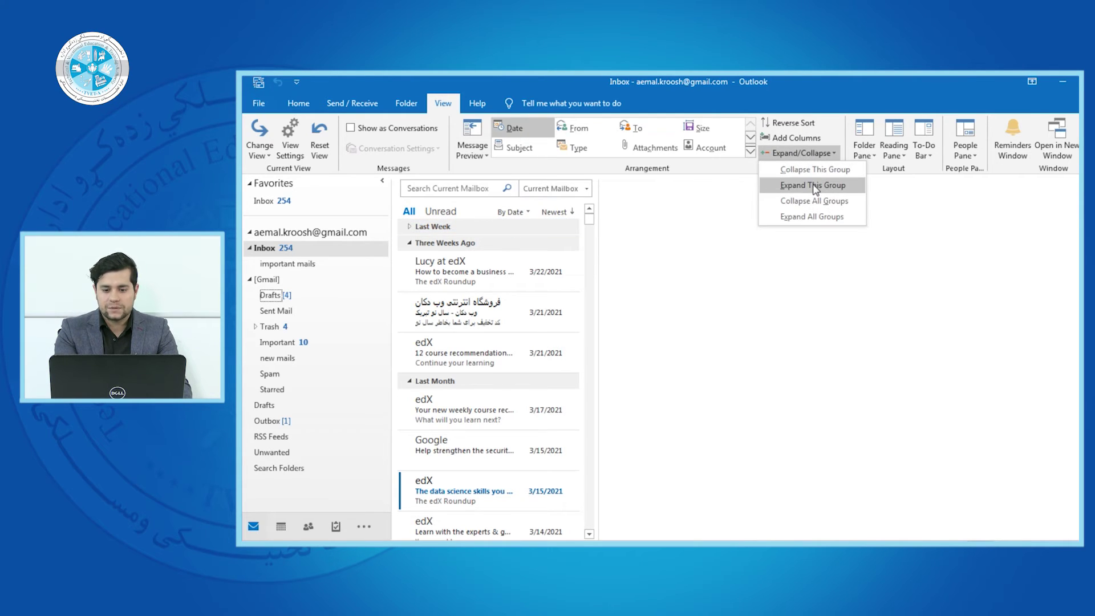
left_click(814, 186)
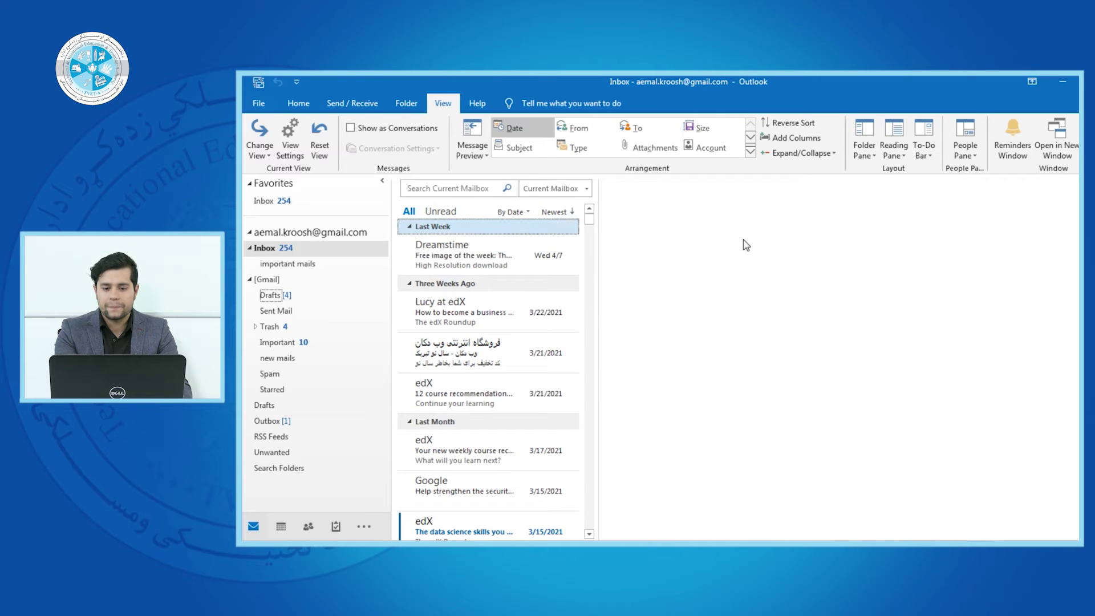
Collapse all date groups at once and expand them all again
left_click(809, 158)
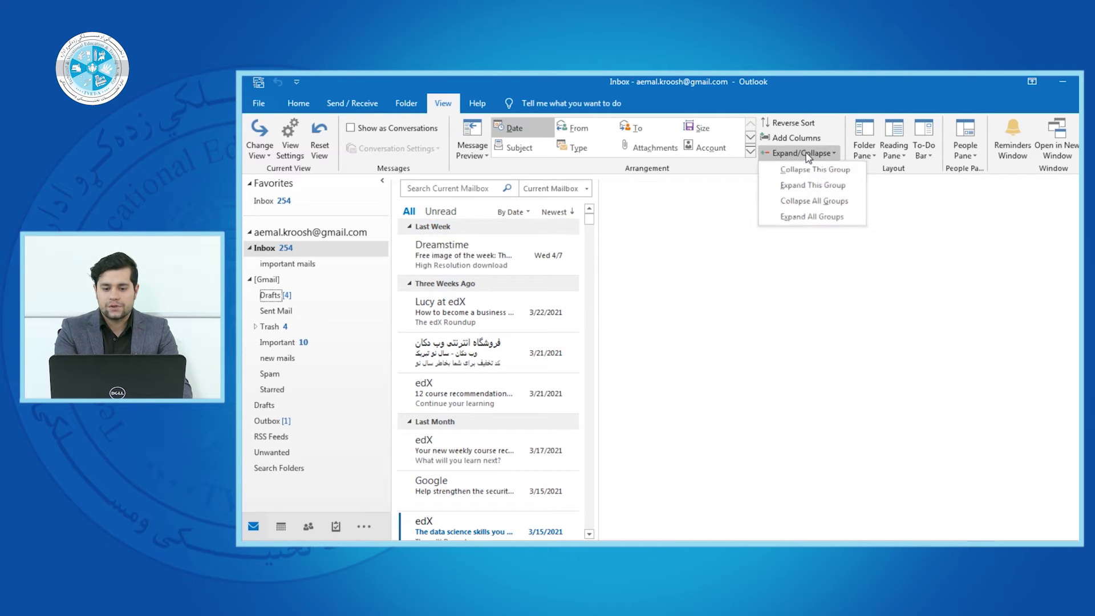
left_click(819, 202)
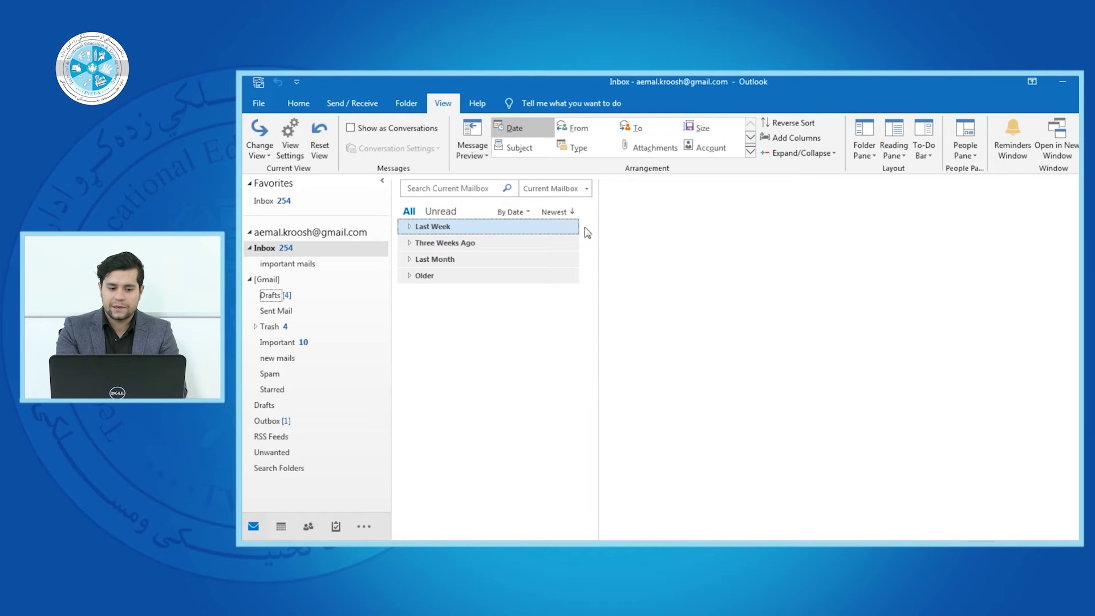
left_click(795, 154)
left_click(799, 210)
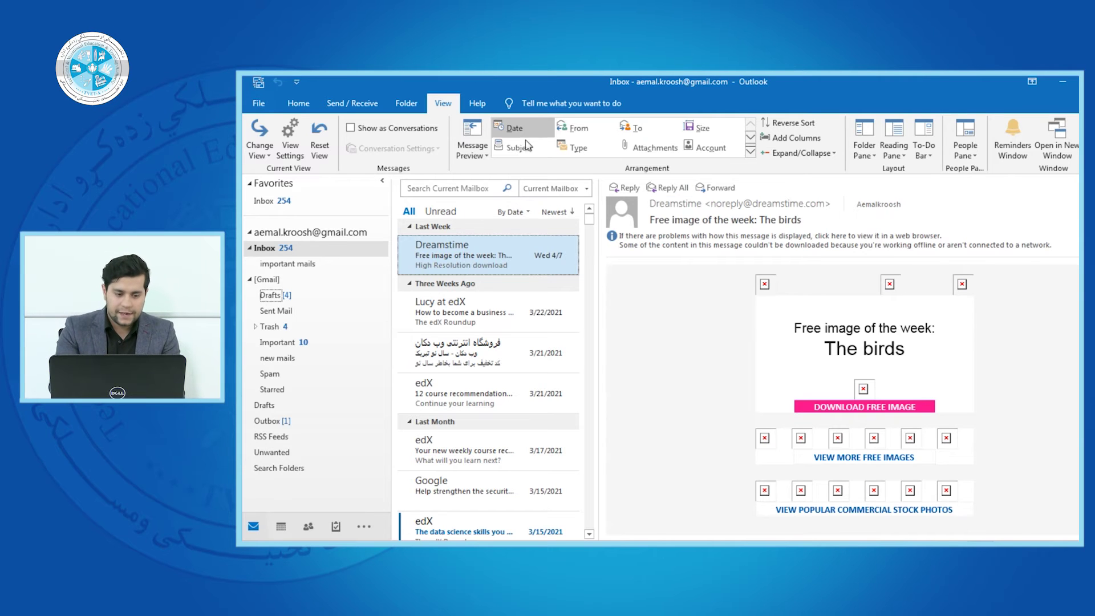
Collapse the Last Week and Three Weeks Ago groups individually, and reopen them with Expand All Groups
left_click(501, 226)
key("Left")
left_click(505, 243)
key("Left")
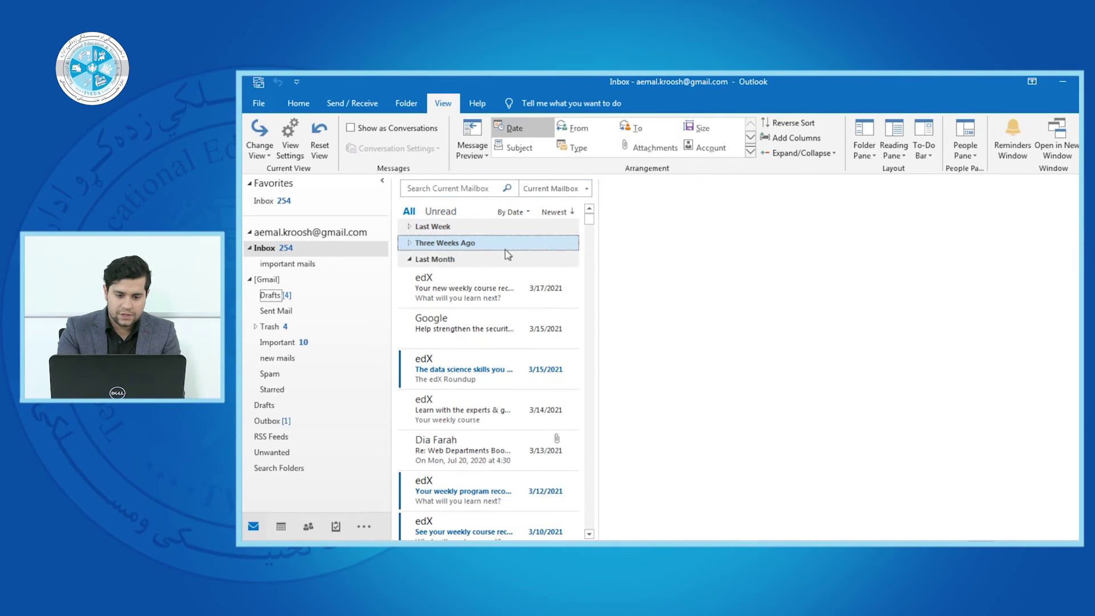
left_click(797, 153)
left_click(799, 216)
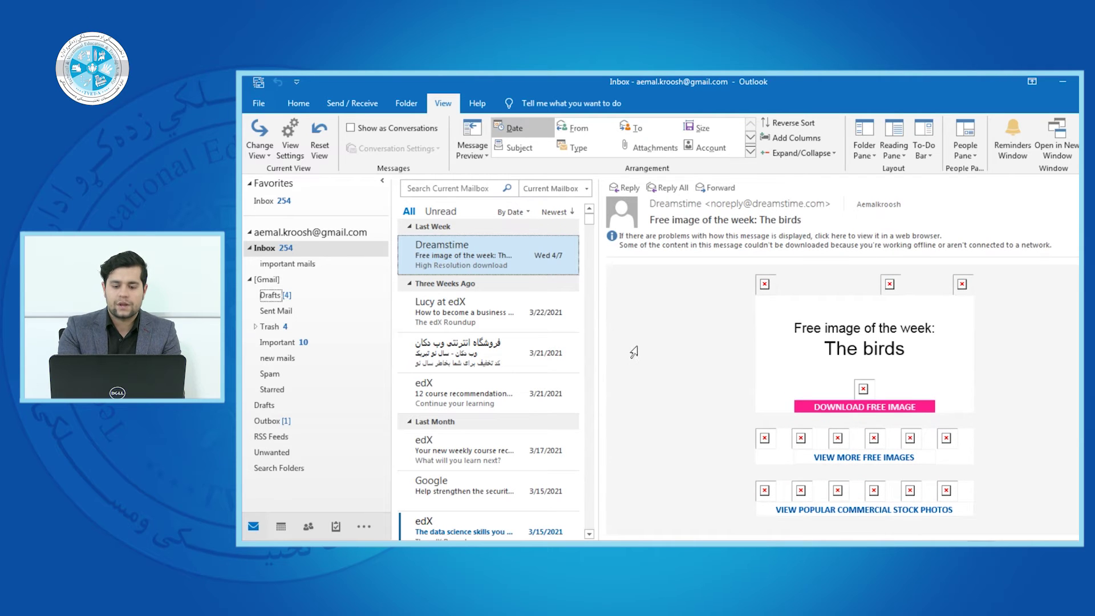
Arrange the Inbox by From and collapse all sender groups
left_click(575, 128)
left_click(794, 154)
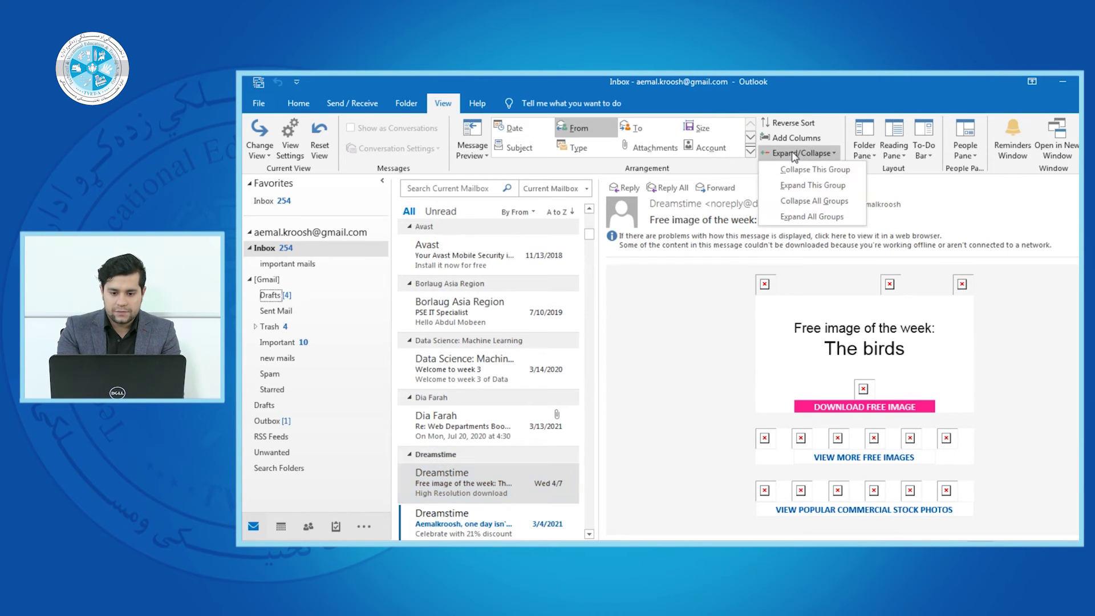
left_click(800, 201)
Expand and re-collapse the Academia group and the sender group directly above it
left_click_drag(593, 309, 590, 264)
left_click(410, 260)
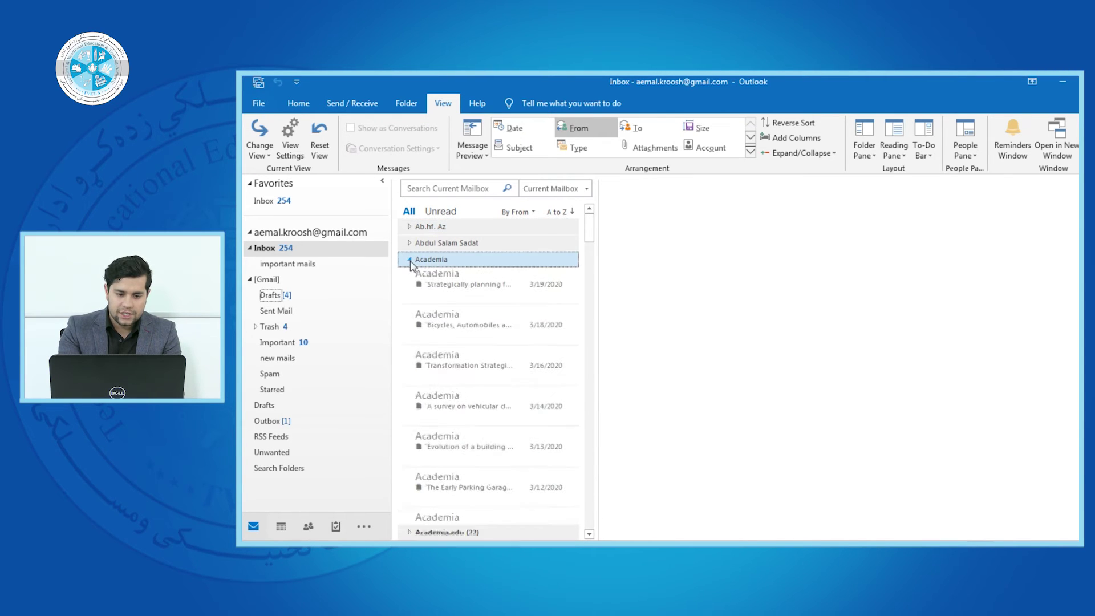
left_click_drag(591, 239, 590, 212)
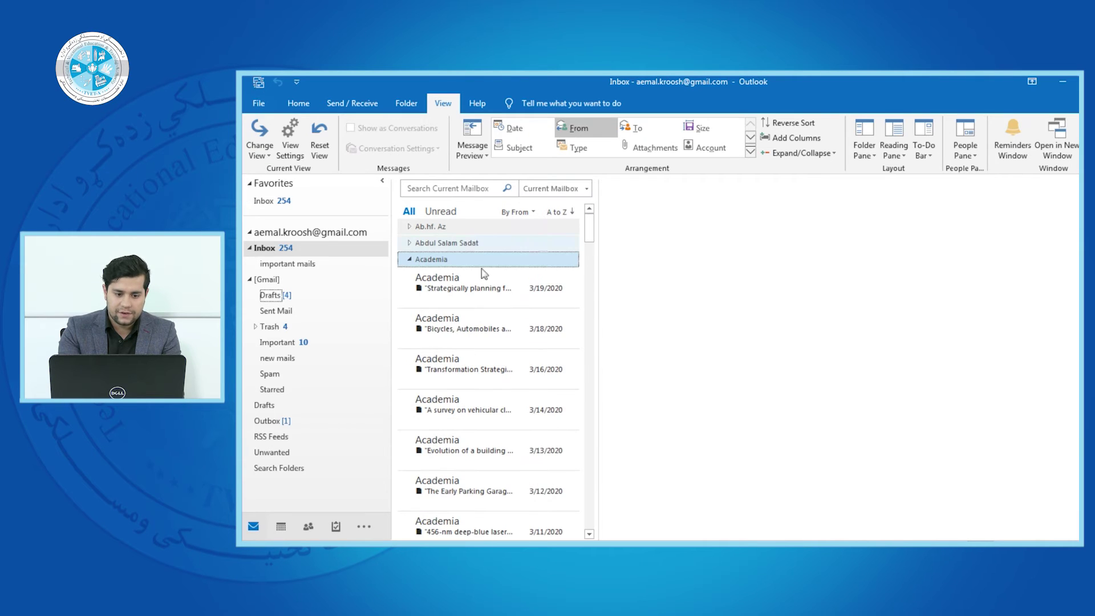
left_click(409, 259)
left_click(781, 153)
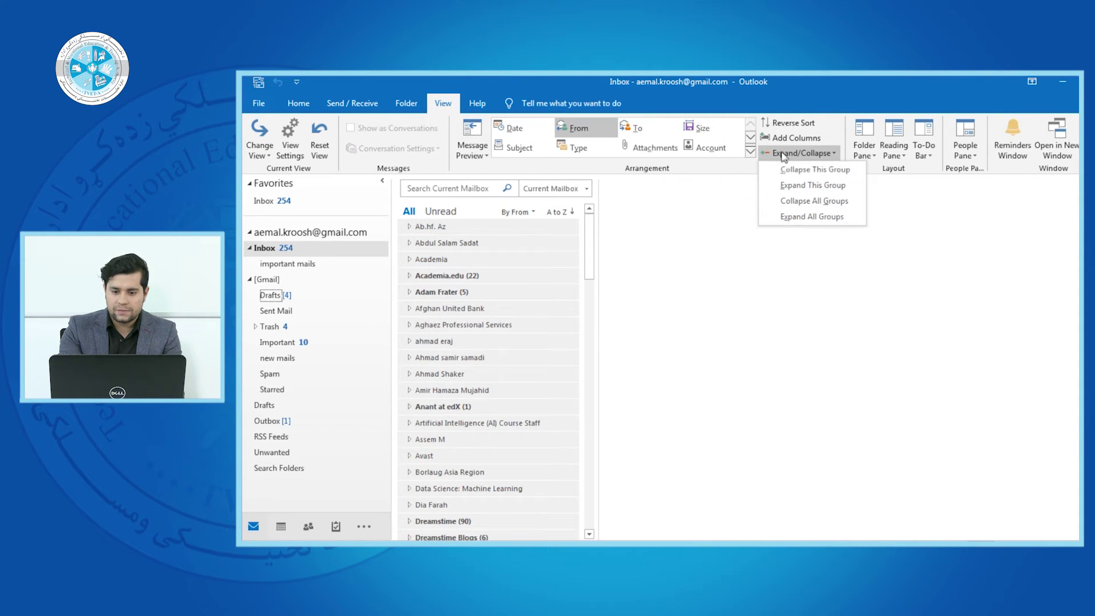
left_click(590, 234)
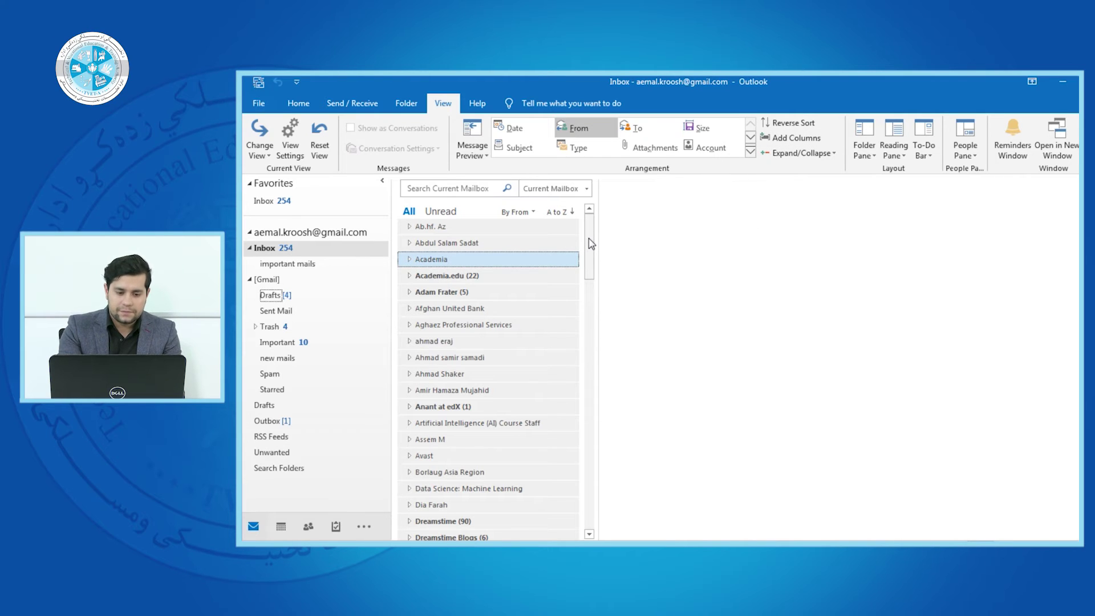
left_click(409, 243)
left_click(409, 243)
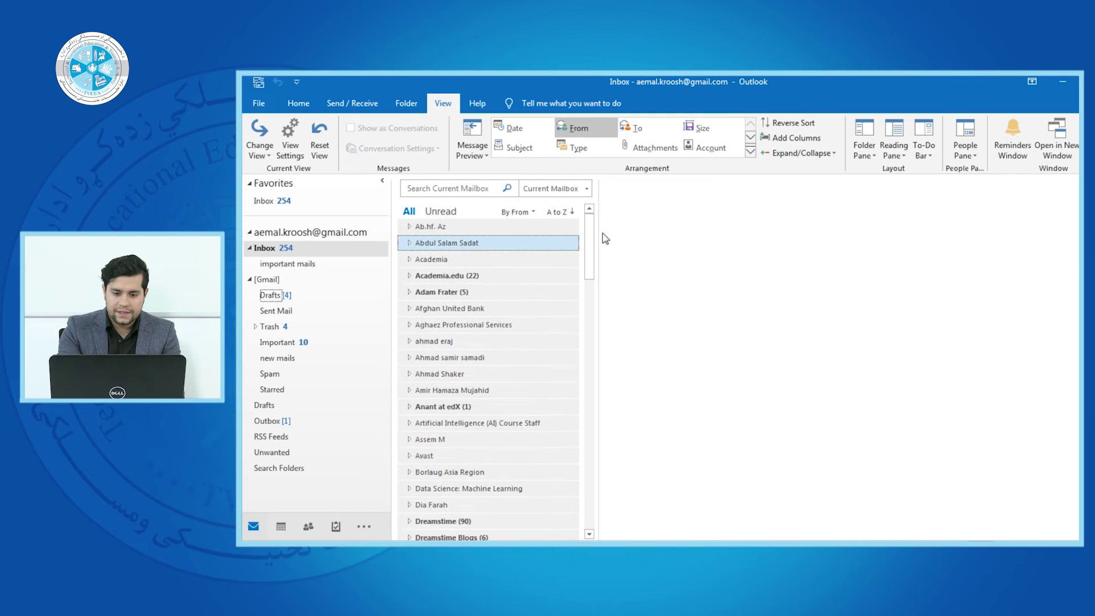
Expand only the sender group directly below Academia.edu with Expand This Group
left_click(814, 153)
left_click(815, 166)
left_click(814, 152)
left_click(809, 180)
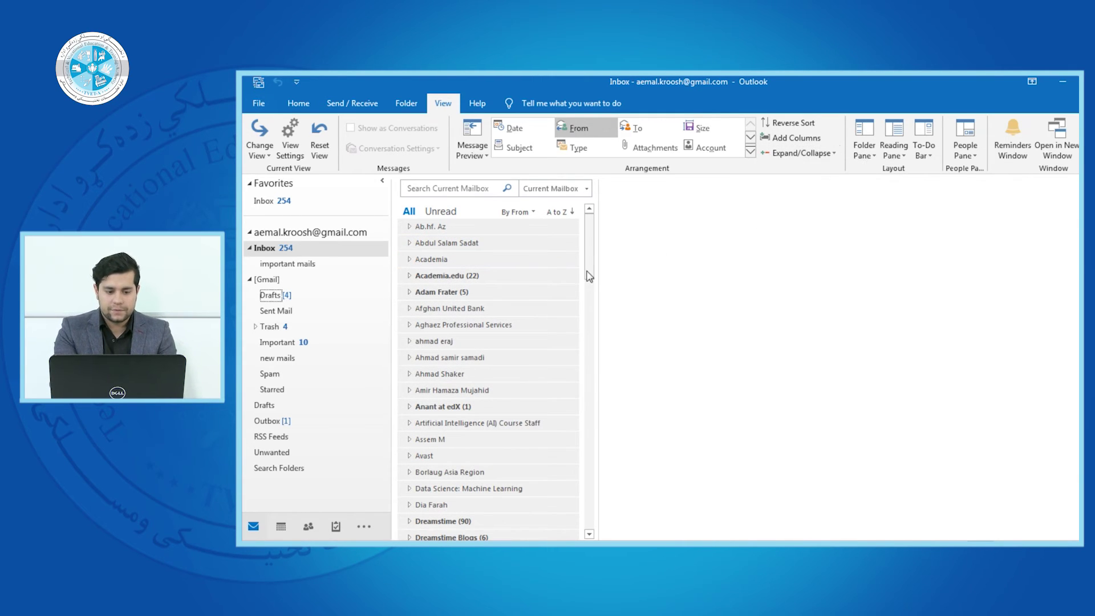
left_click(479, 291)
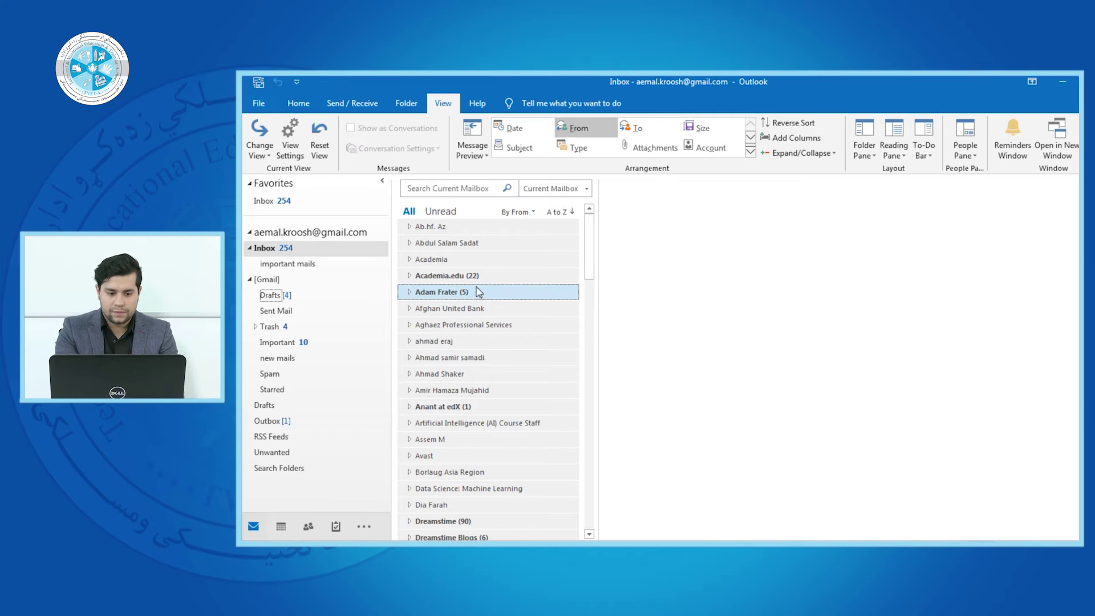
left_click(812, 152)
left_click(813, 183)
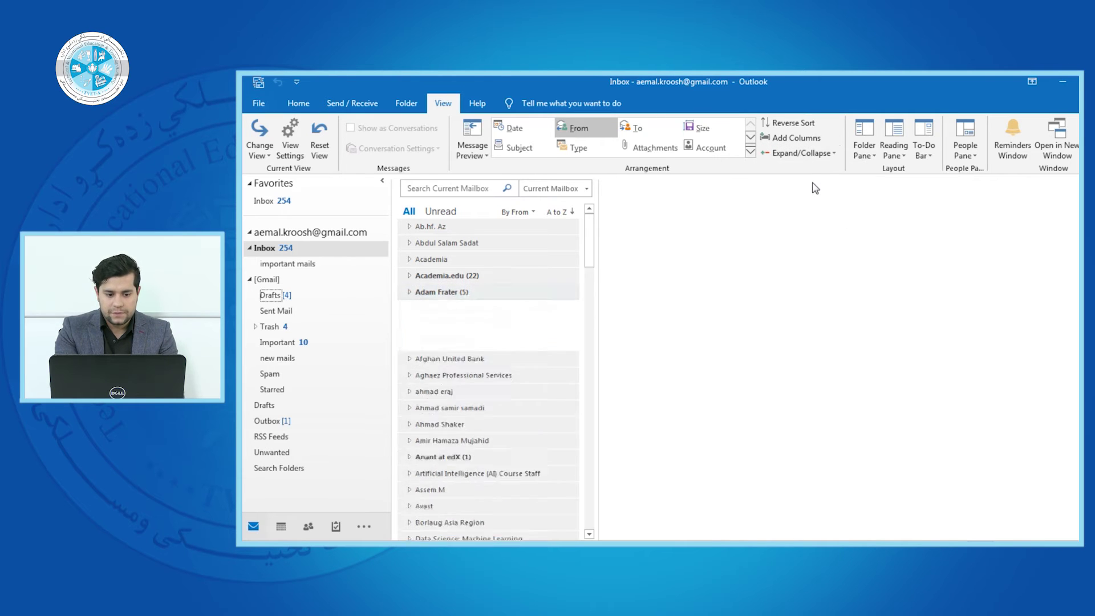
Expand all sender groups at once and collapse them all again
left_click(820, 154)
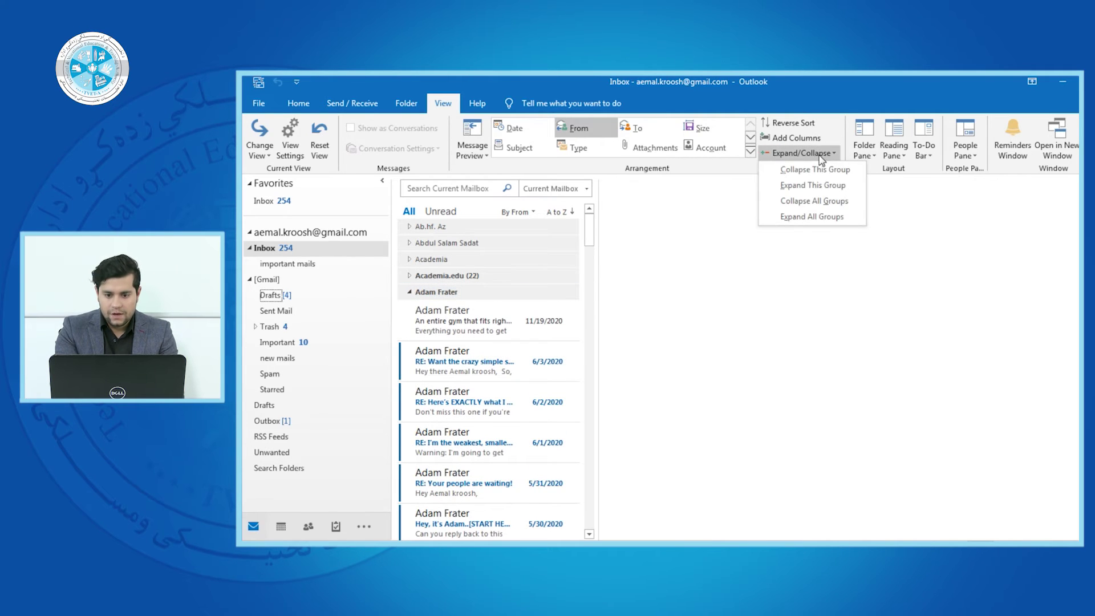
left_click(819, 216)
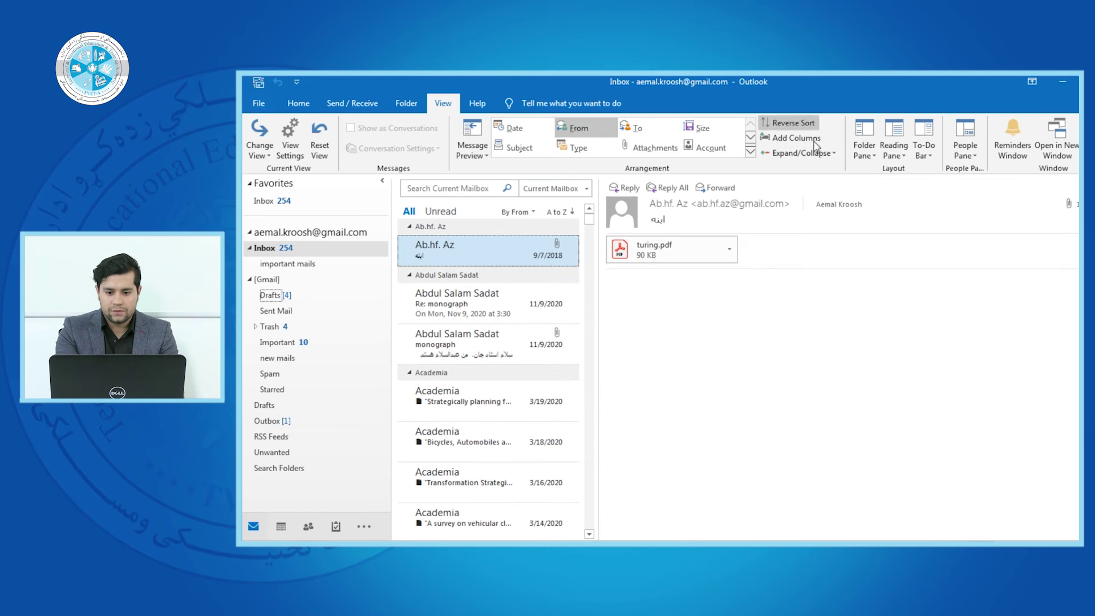
left_click(818, 153)
left_click(809, 204)
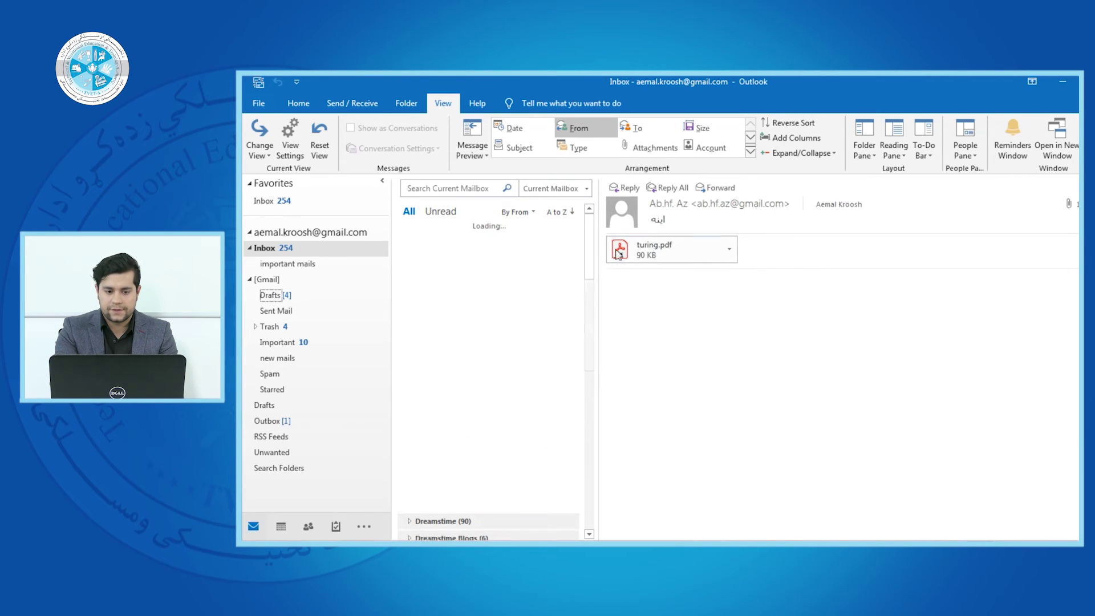
Arrange the Inbox by Date and collapse all date groups
left_click(516, 134)
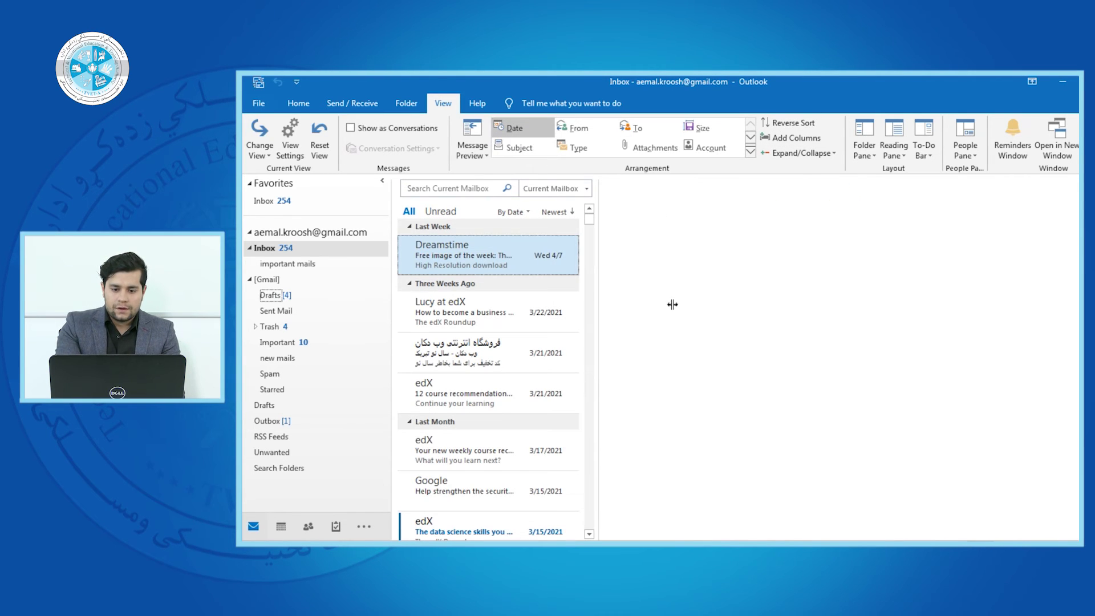
left_click(801, 153)
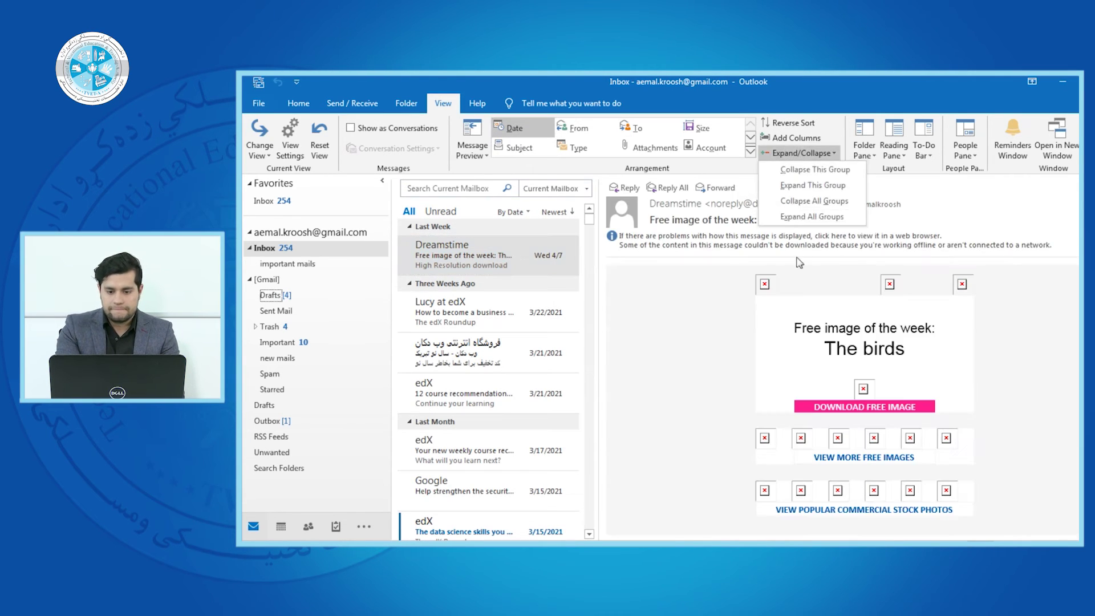
left_click(813, 205)
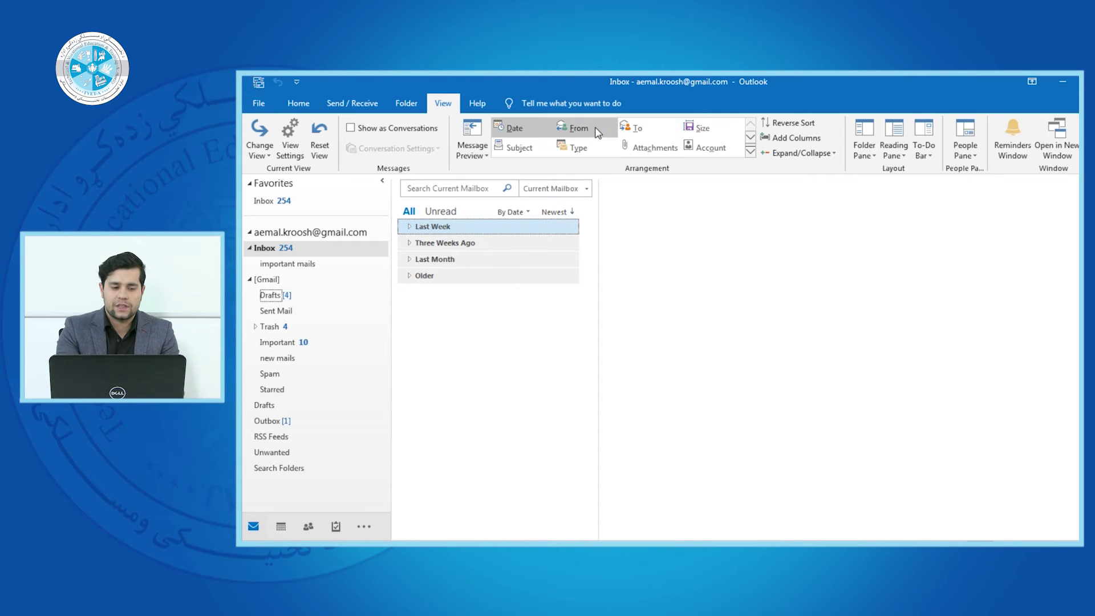
Expand the Last Week group and flag its Dreamstime message for follow-up
left_click(410, 227)
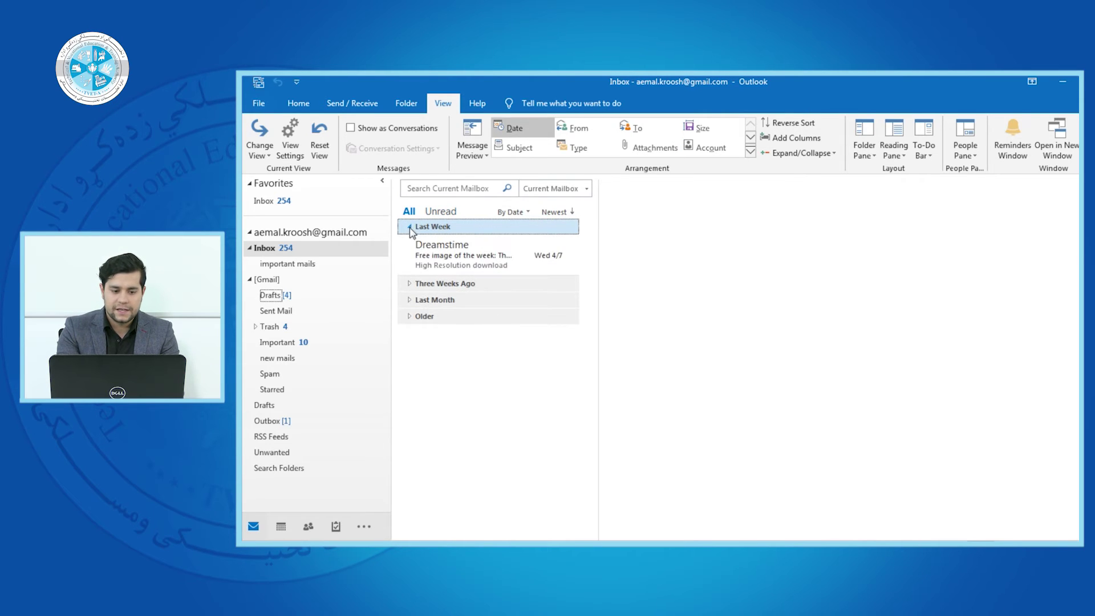
left_click(540, 252)
left_click(560, 244)
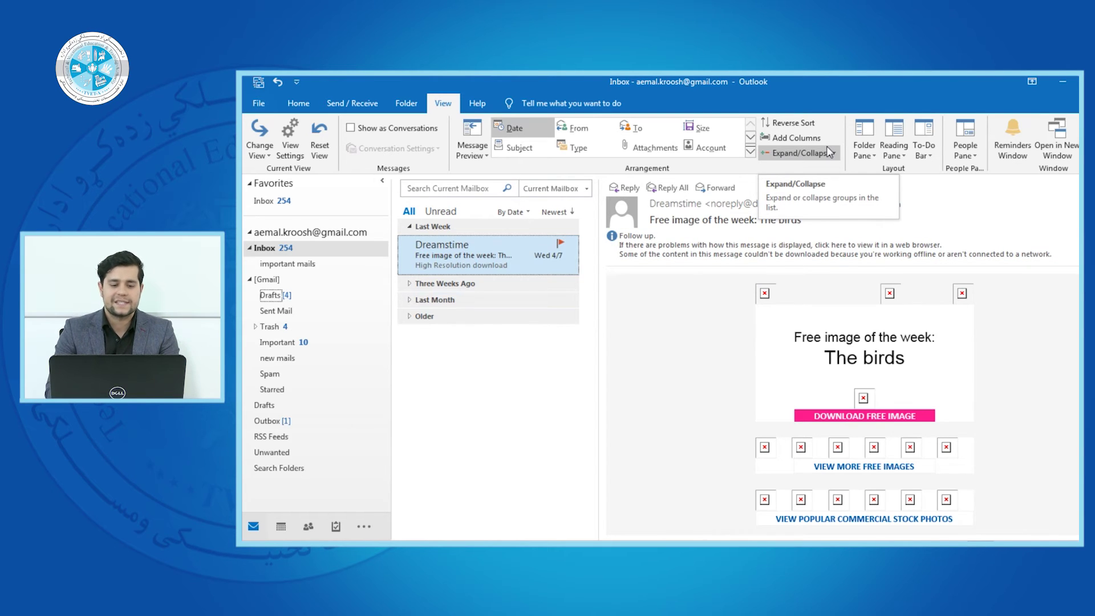
Show Tasks in the To-Do Bar
left_click(898, 155)
left_click(925, 151)
left_click(927, 149)
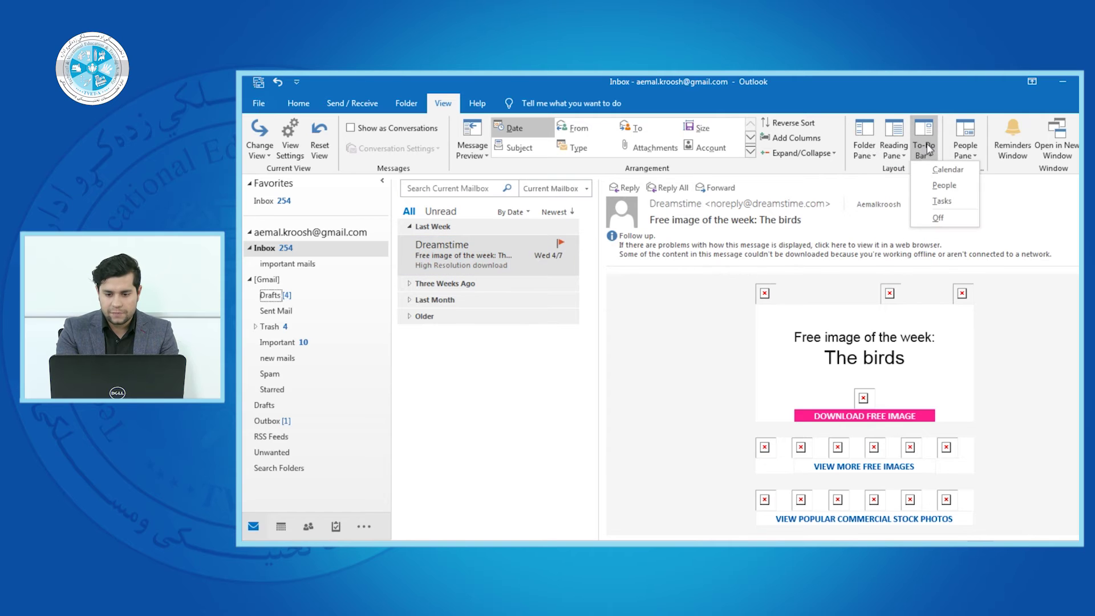
left_click(942, 201)
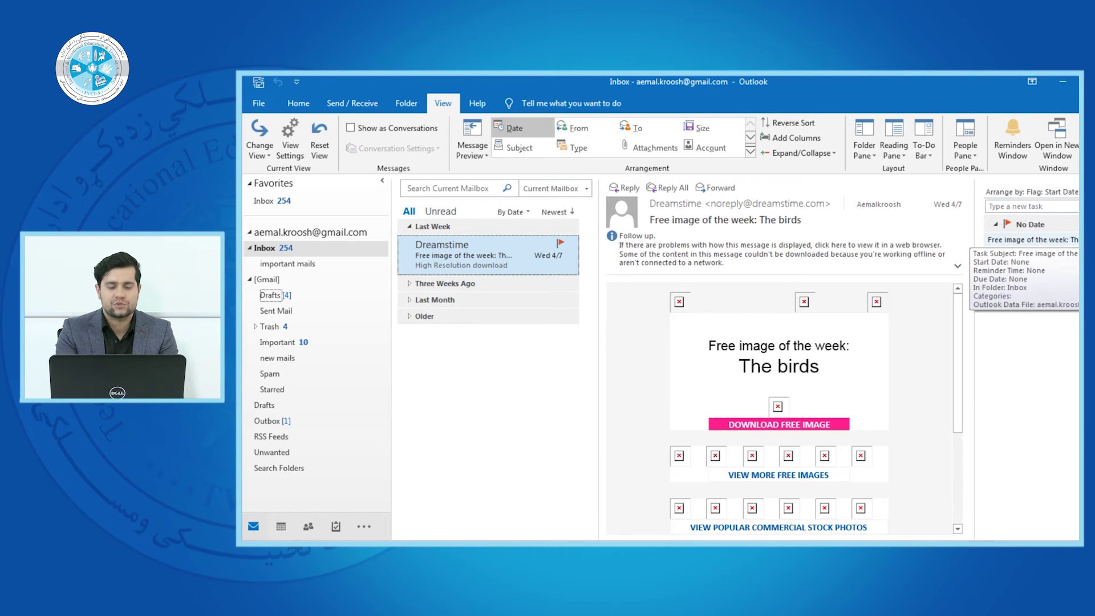
Assign the Blue Category to the No Date group in the task list
right_click(1060, 241)
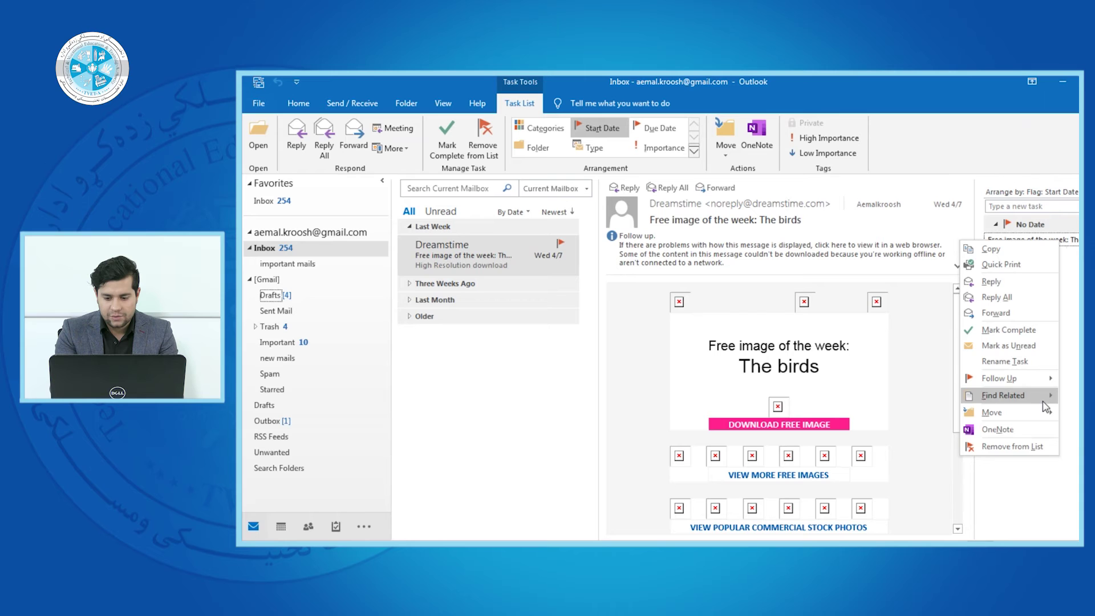
left_click(1046, 233)
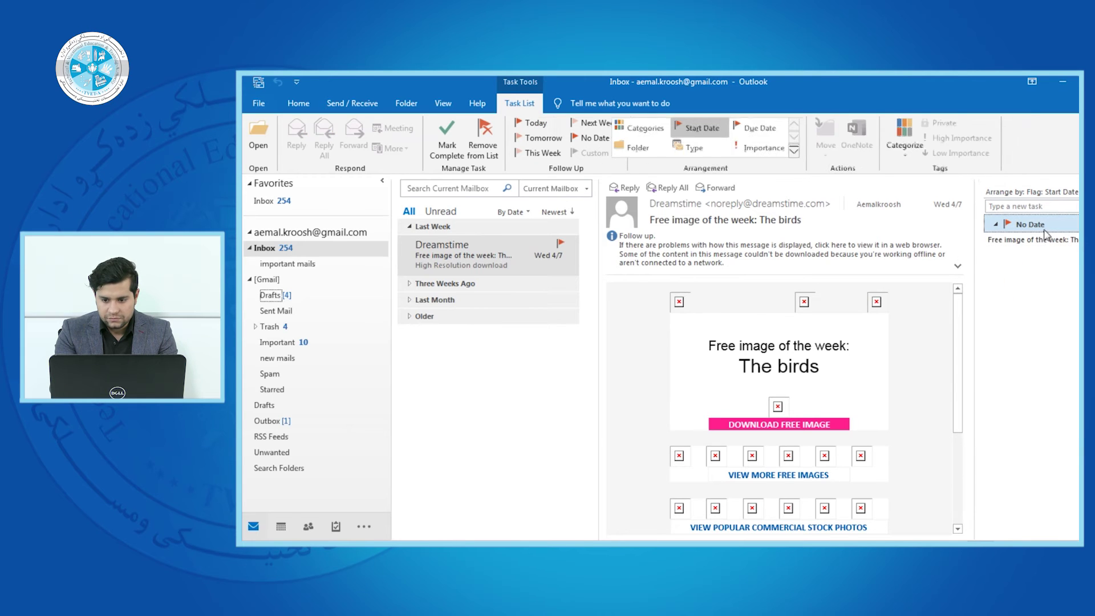
right_click(1046, 232)
mouse_move(1009, 340)
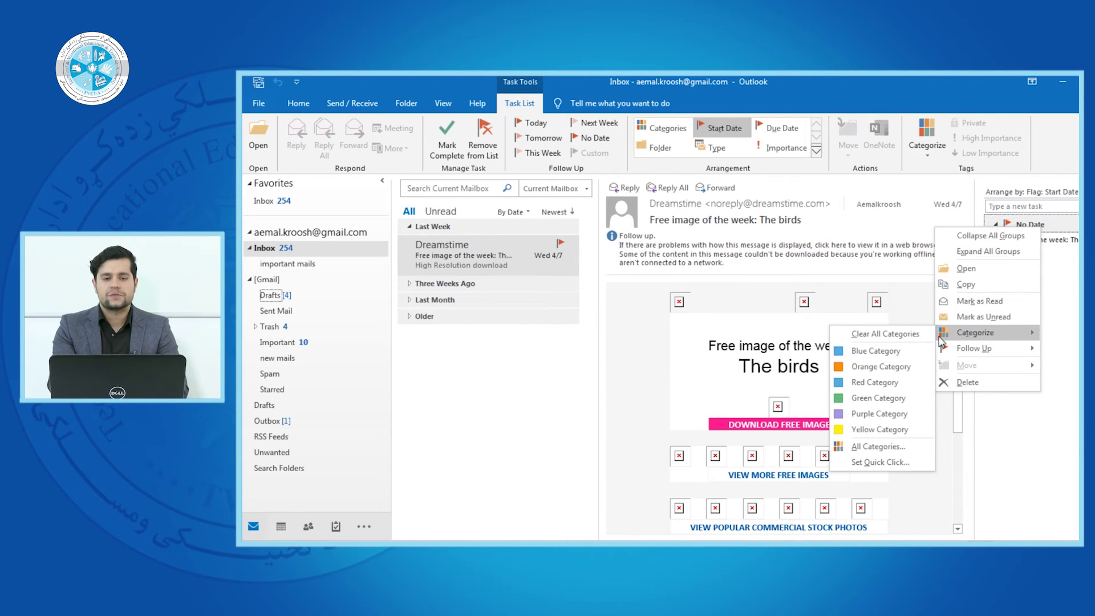
left_click(880, 351)
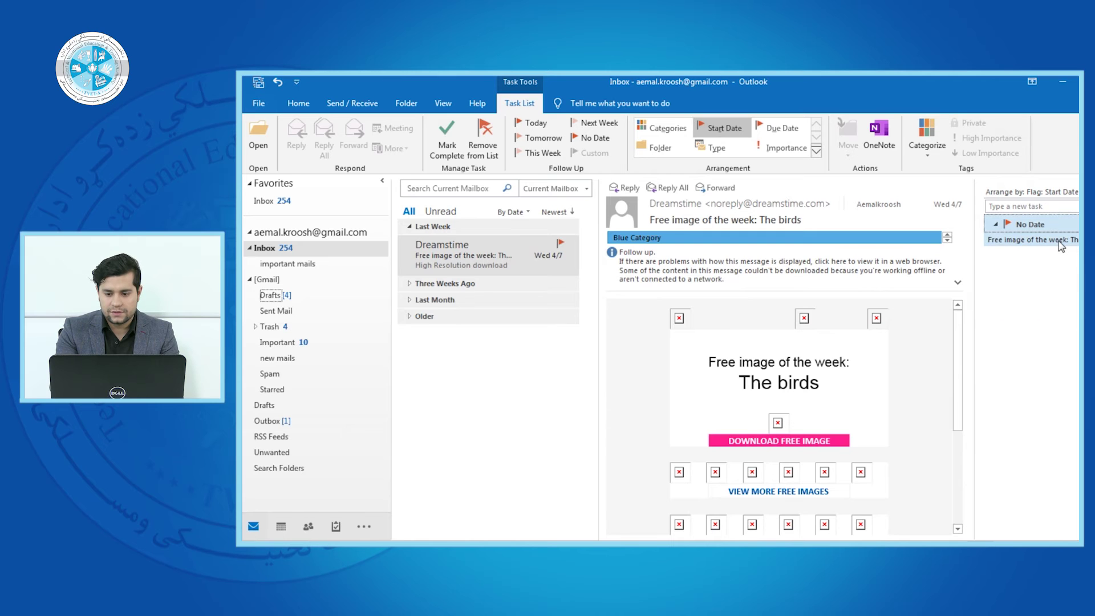
Categorize the flagged "Free image of the week" item as Yellow Category, keeping the category's default name, yellow color and no shortcut key
right_click(1029, 238)
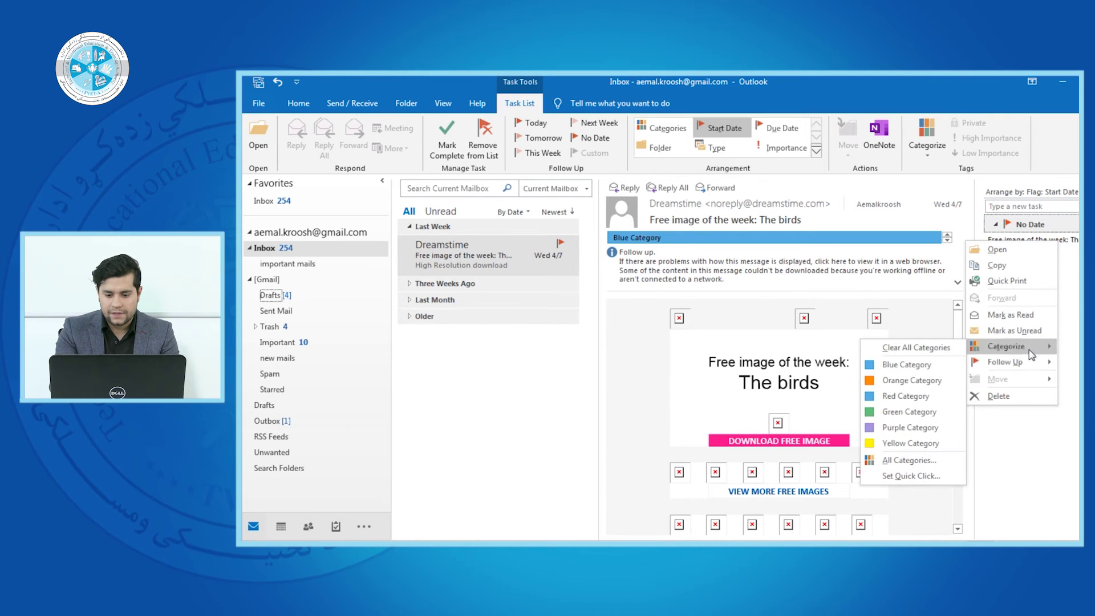
left_click(925, 442)
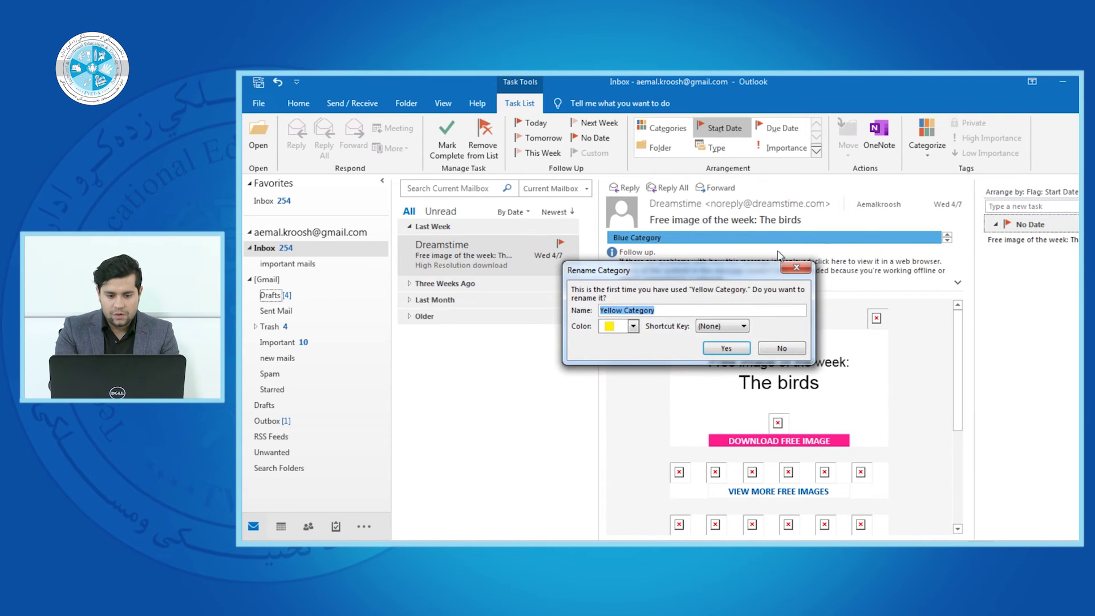
left_click_drag(670, 266, 691, 265)
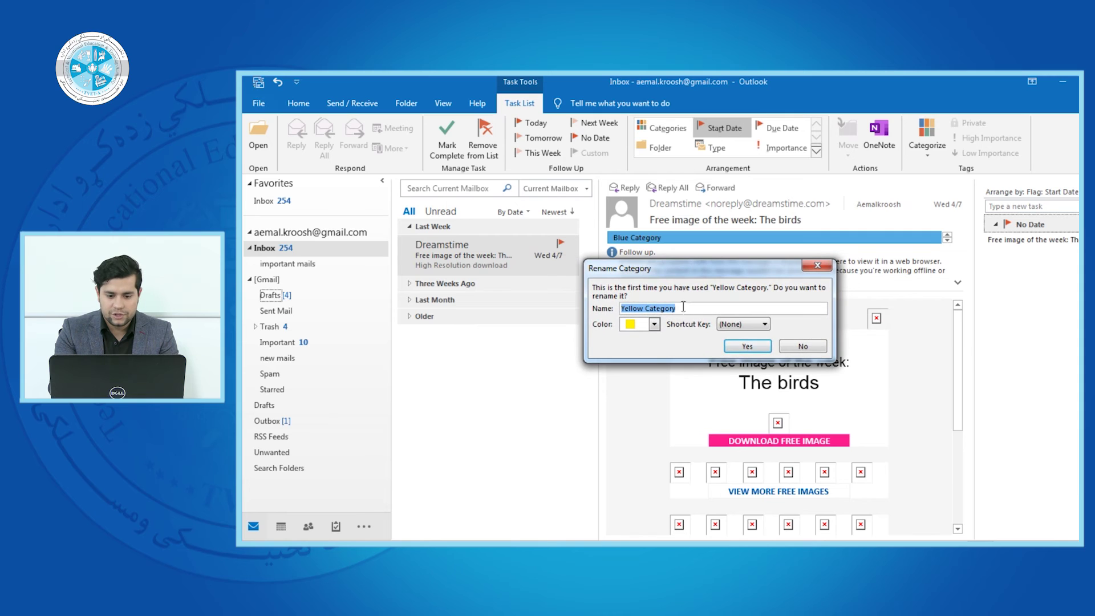
left_click(733, 325)
left_click(734, 325)
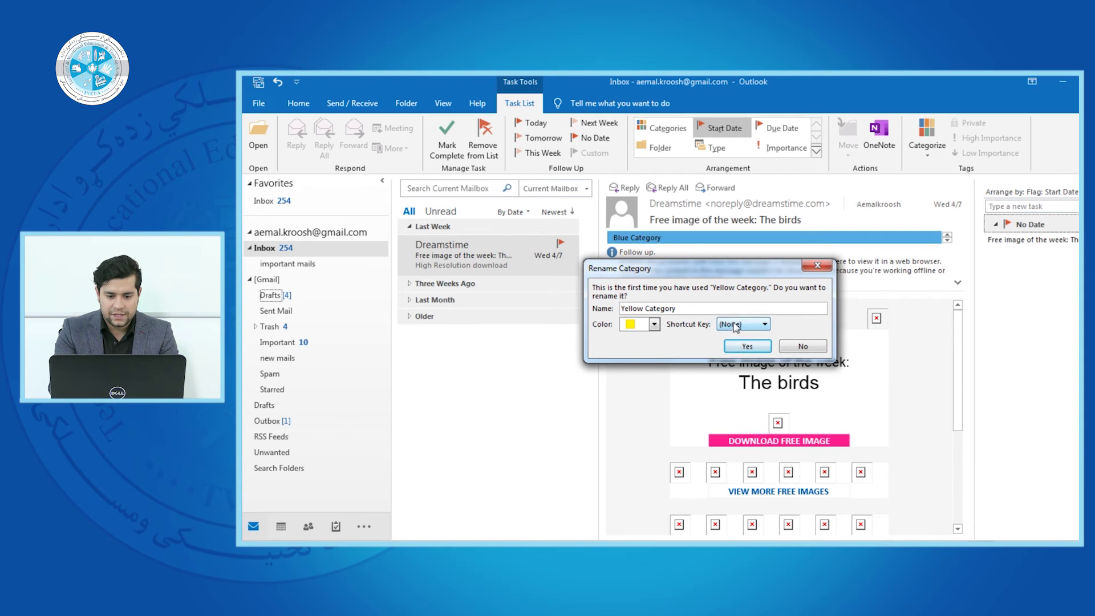
left_click(654, 324)
left_click(655, 324)
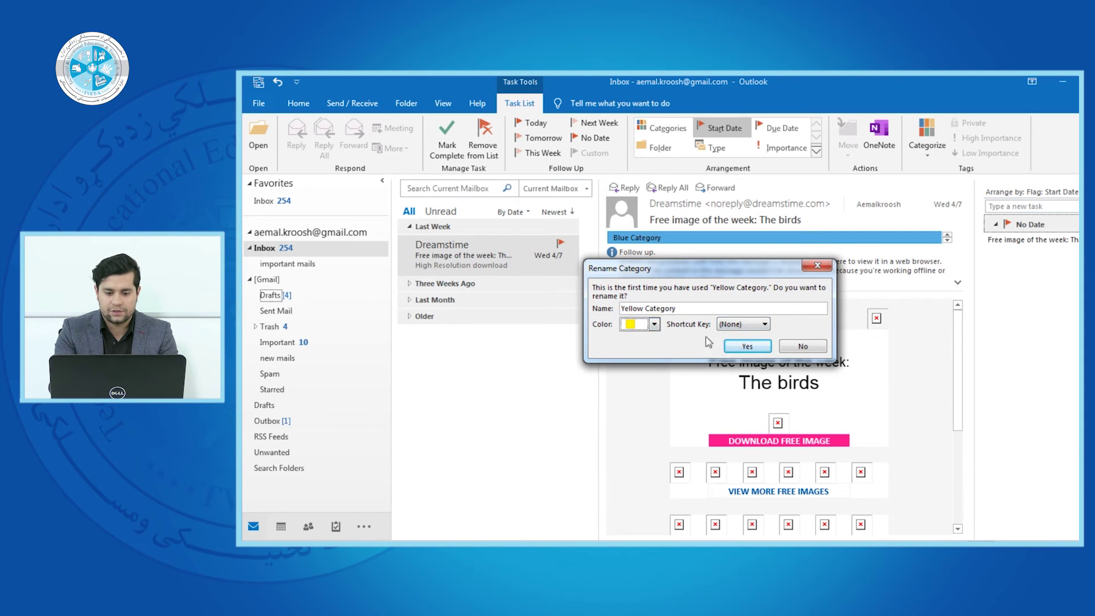
left_click(746, 346)
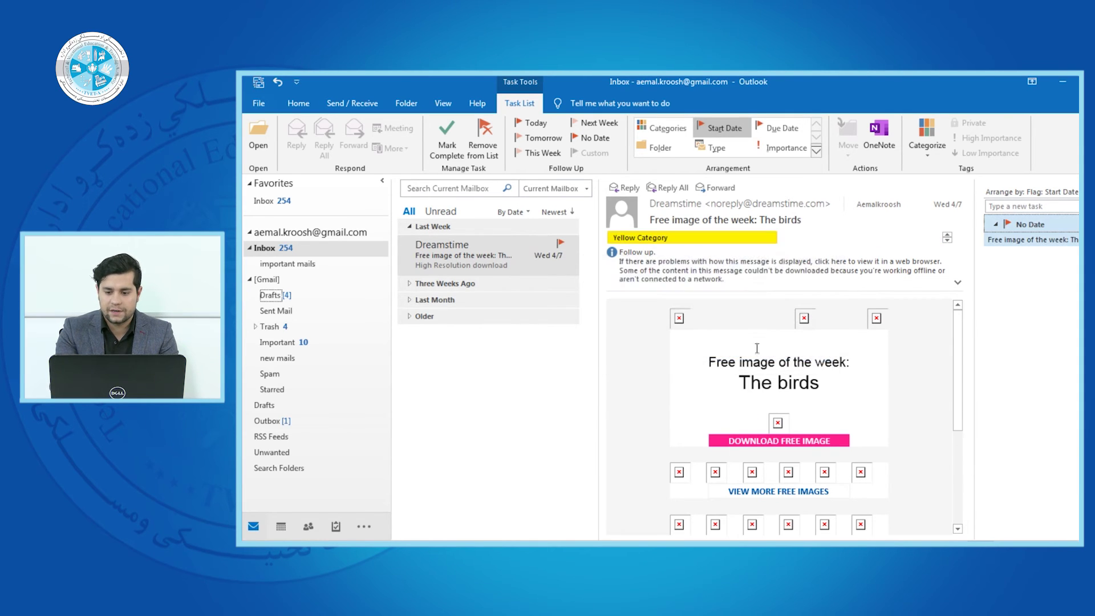
Clear all categories from the No Date group in the task list
left_click(1072, 241)
left_click(1052, 229)
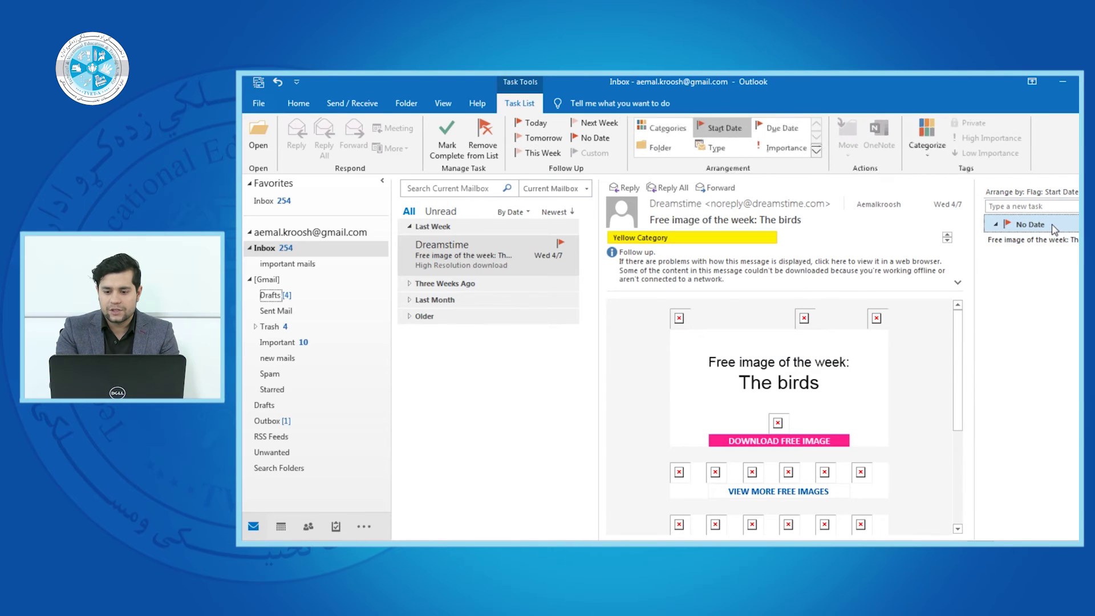
right_click(1052, 228)
mouse_move(1024, 324)
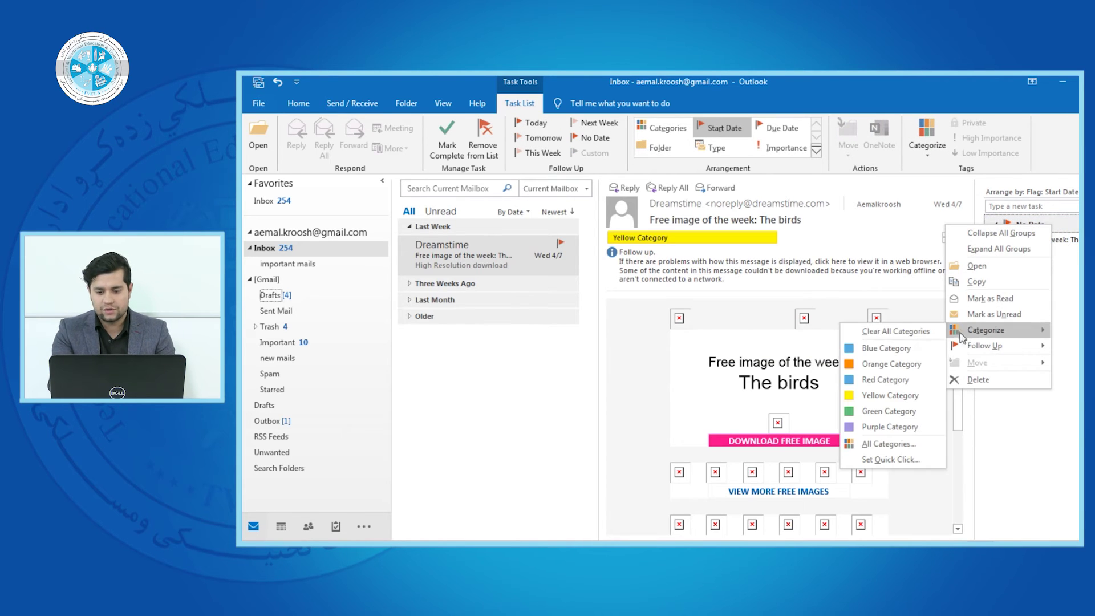
left_click(924, 338)
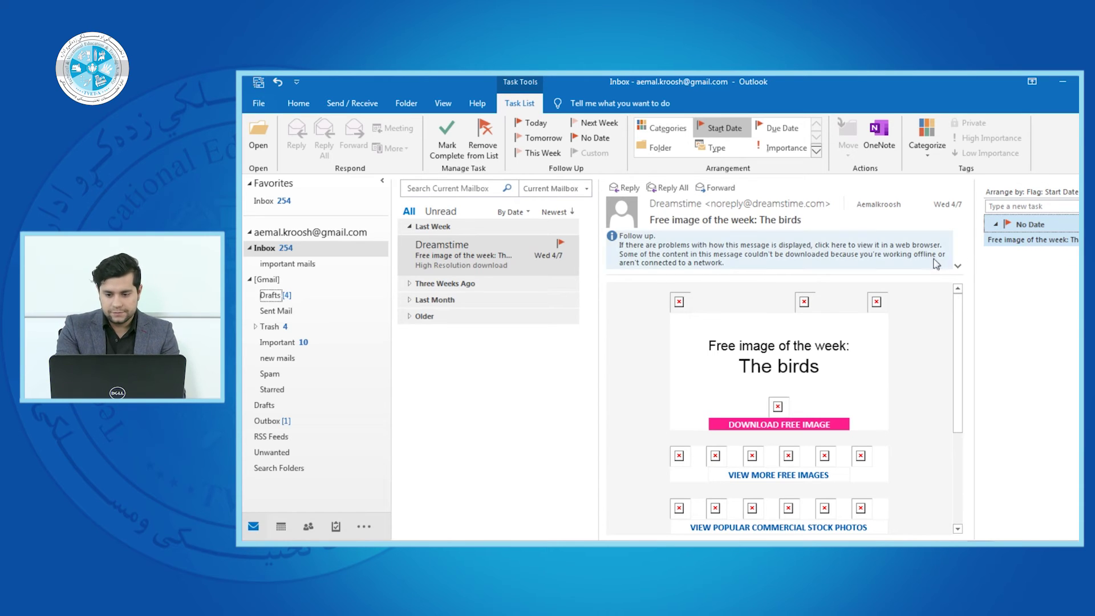
Review the commands available for the flagged "Free image of the week" item in the task list
left_click(1076, 241)
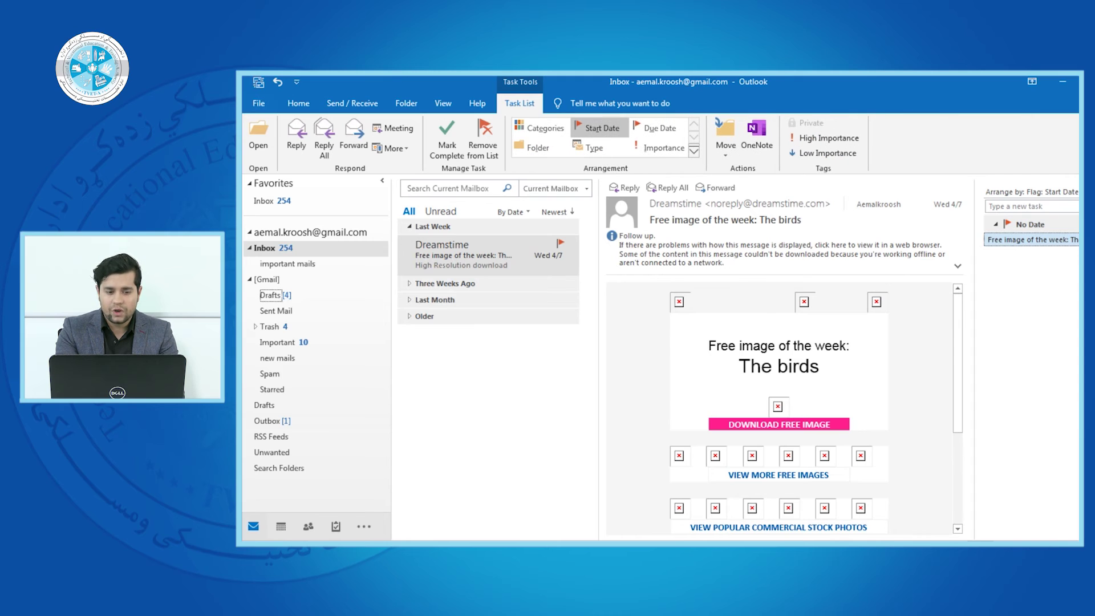
right_click(1045, 245)
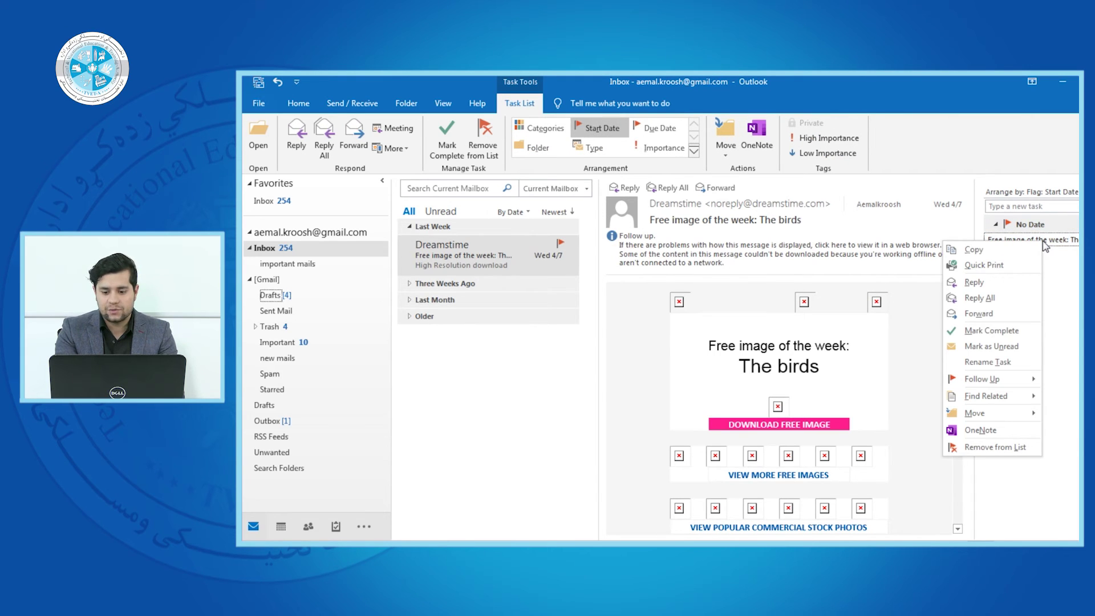
left_click(1069, 233)
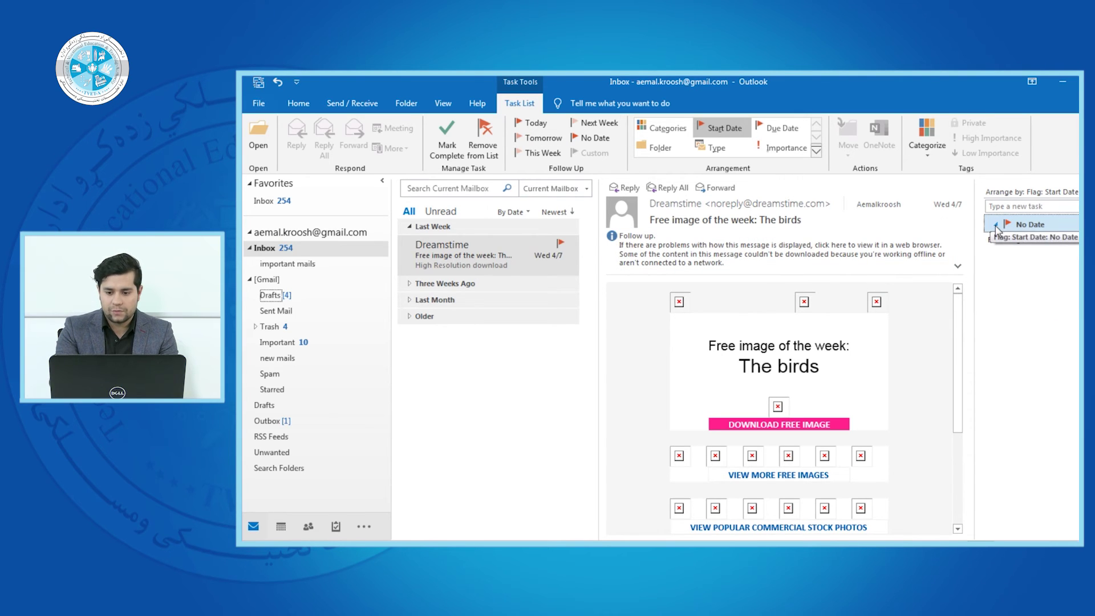
Check the follow-up choices for the No Date group and try to set its follow-up to This Week
right_click(1012, 225)
mouse_move(1054, 353)
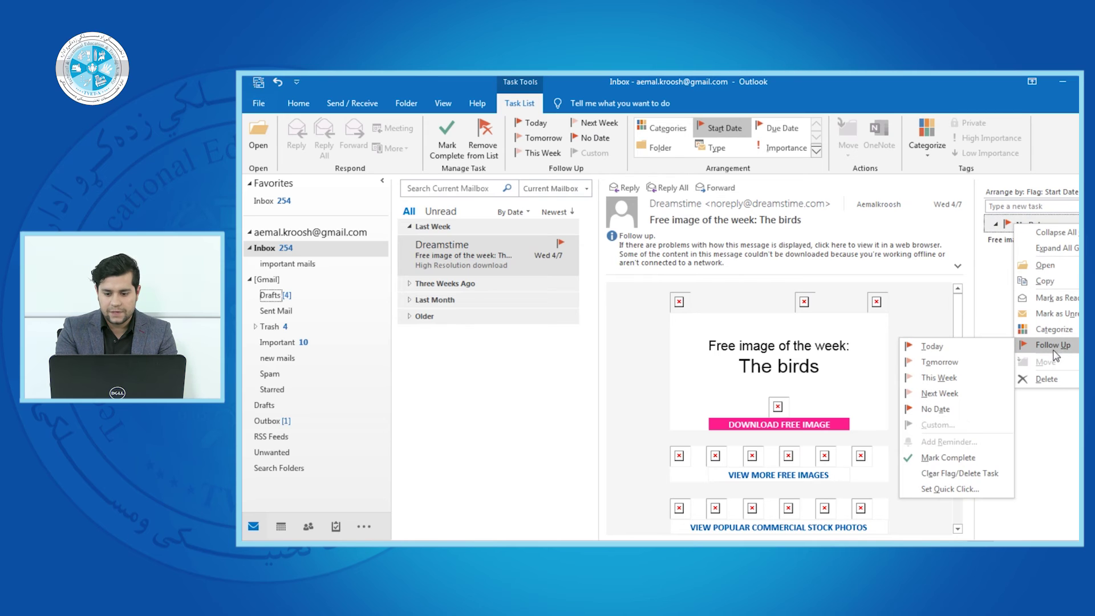
left_click(556, 169)
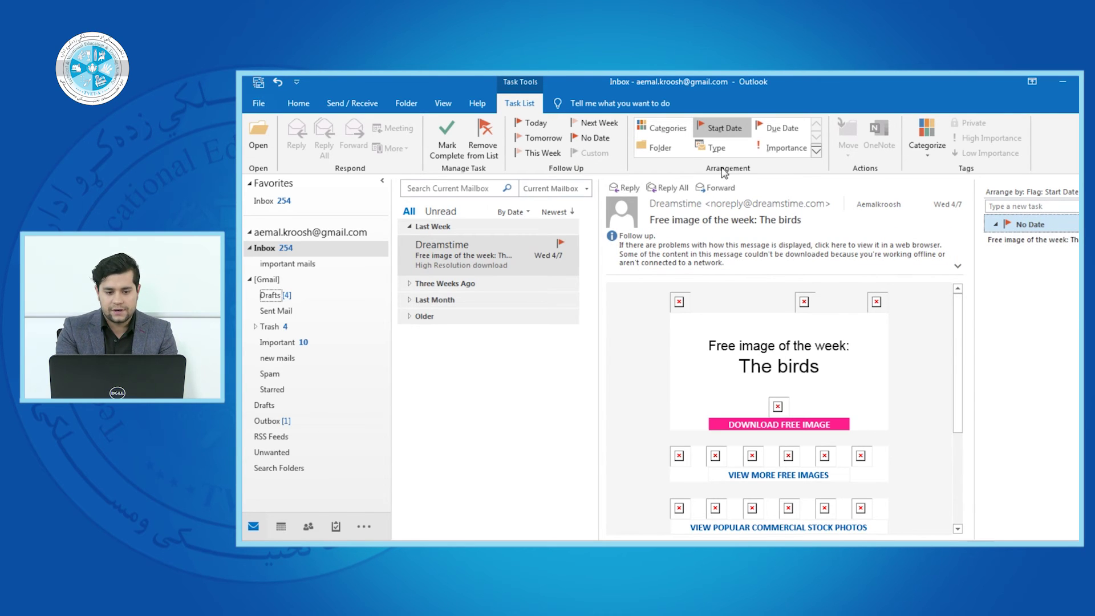
left_click(535, 144)
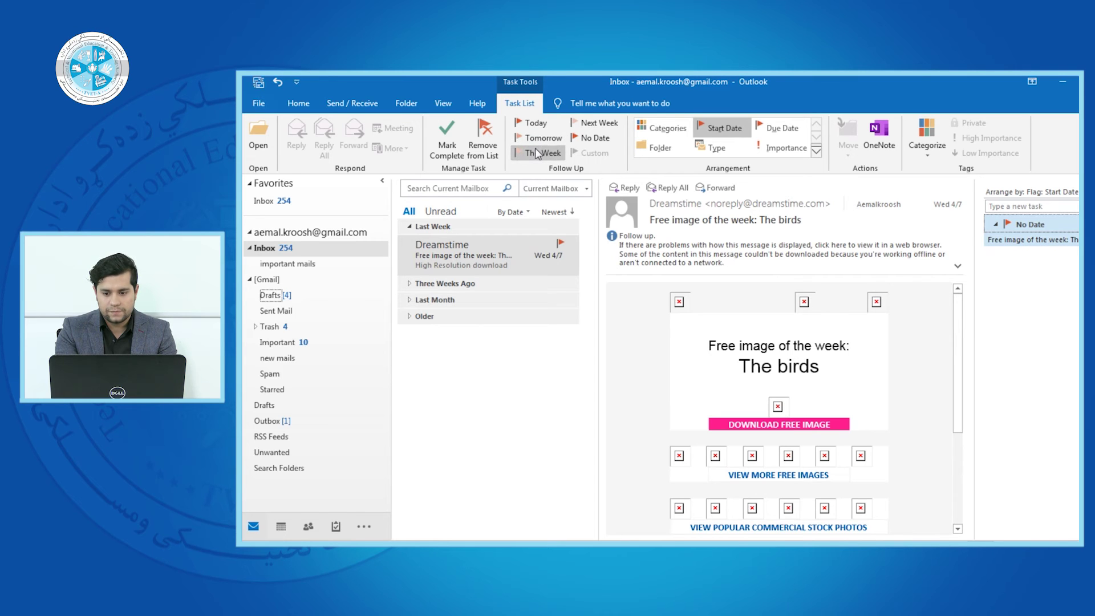
left_click(1049, 226)
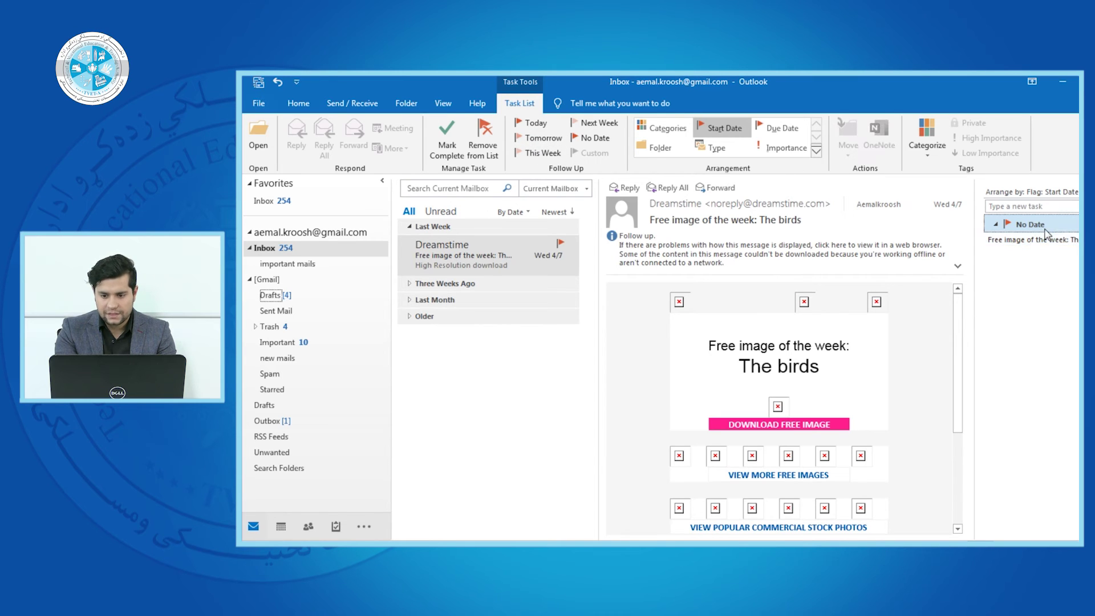
Create a task with the subject "calling to friends" and the body text "Yu have to call.", and save it
left_click(297, 103)
left_click(286, 150)
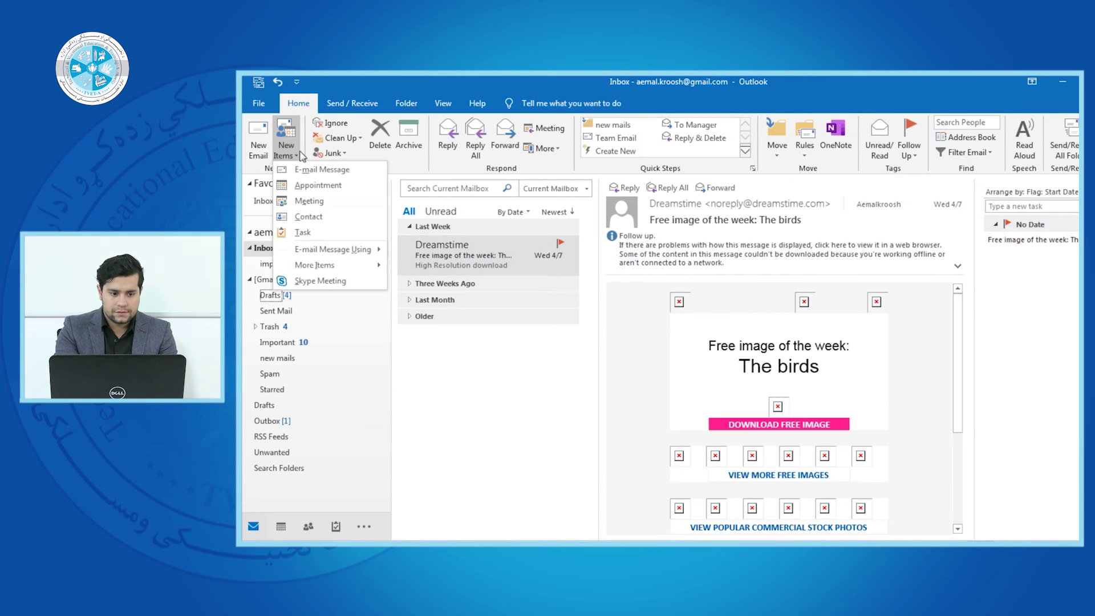
left_click(310, 233)
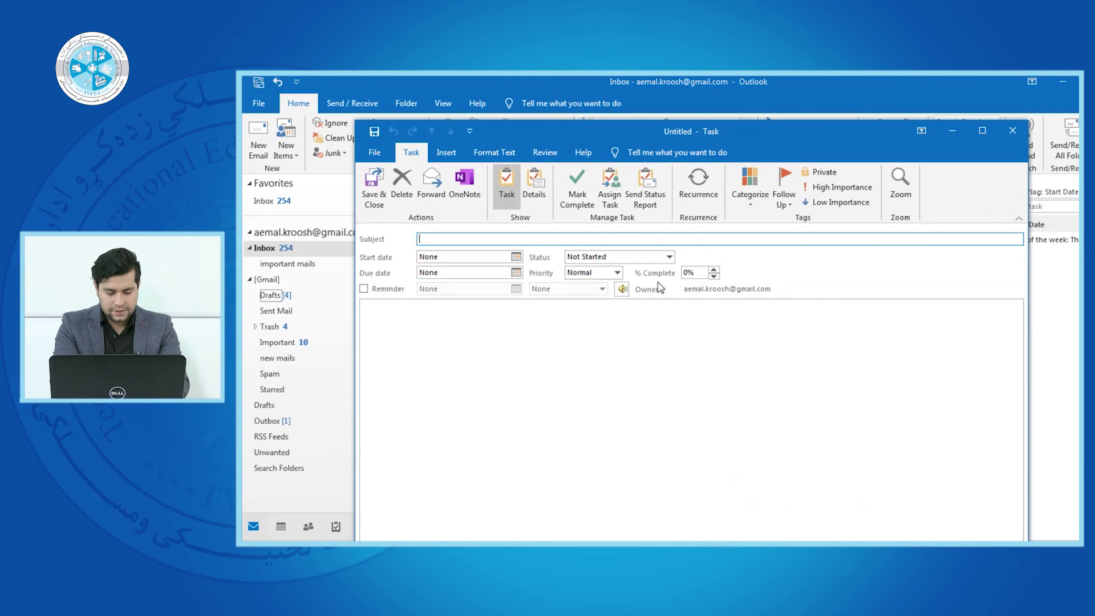
type("yo")
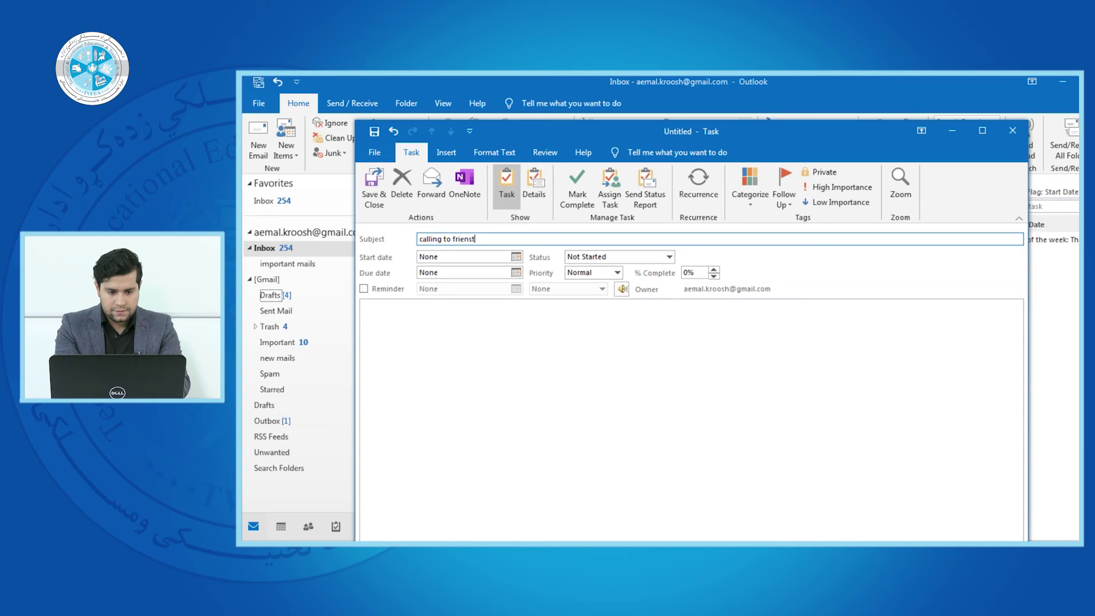
left_click(628, 349)
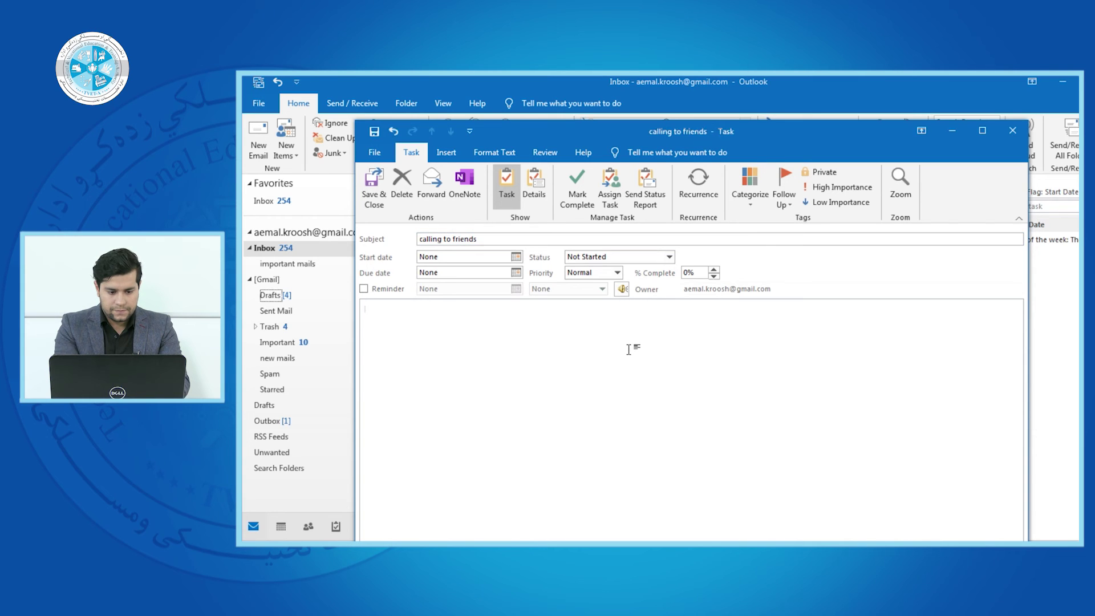
key("BackSpace")
key("BackSpace")
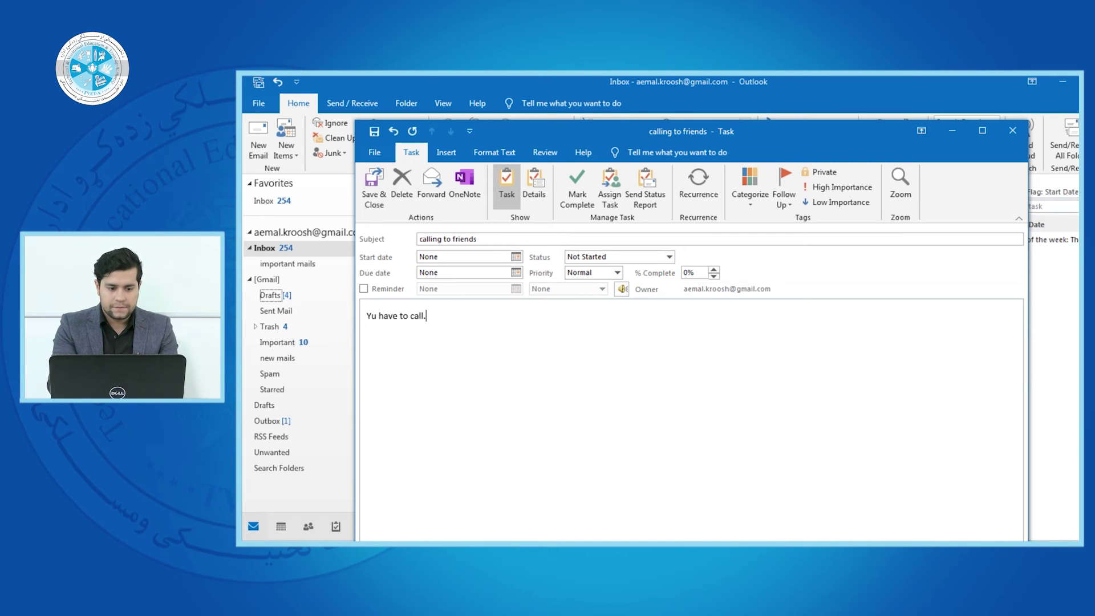
left_click(374, 188)
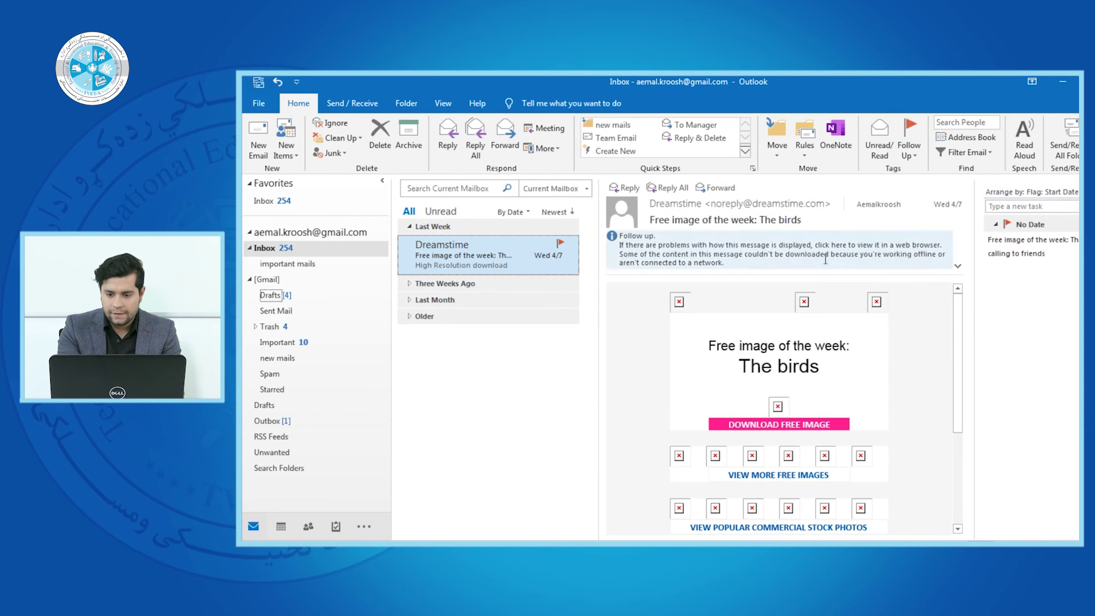
Set the follow-up of the No Date group to Tomorrow, and change the "calling to friends" task's group to This Week
left_click(1052, 235)
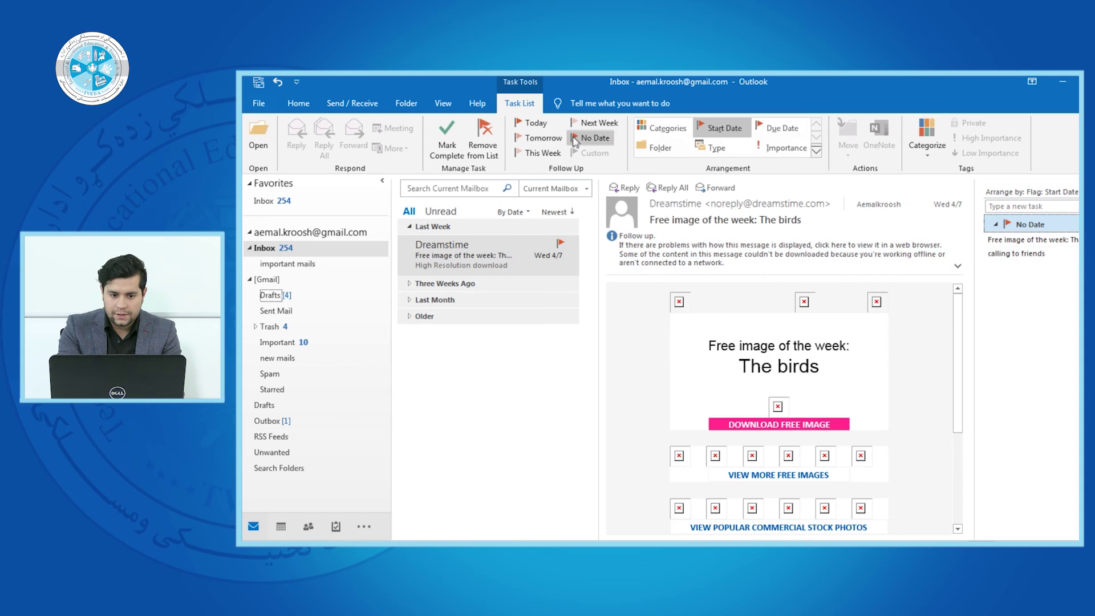
left_click(542, 138)
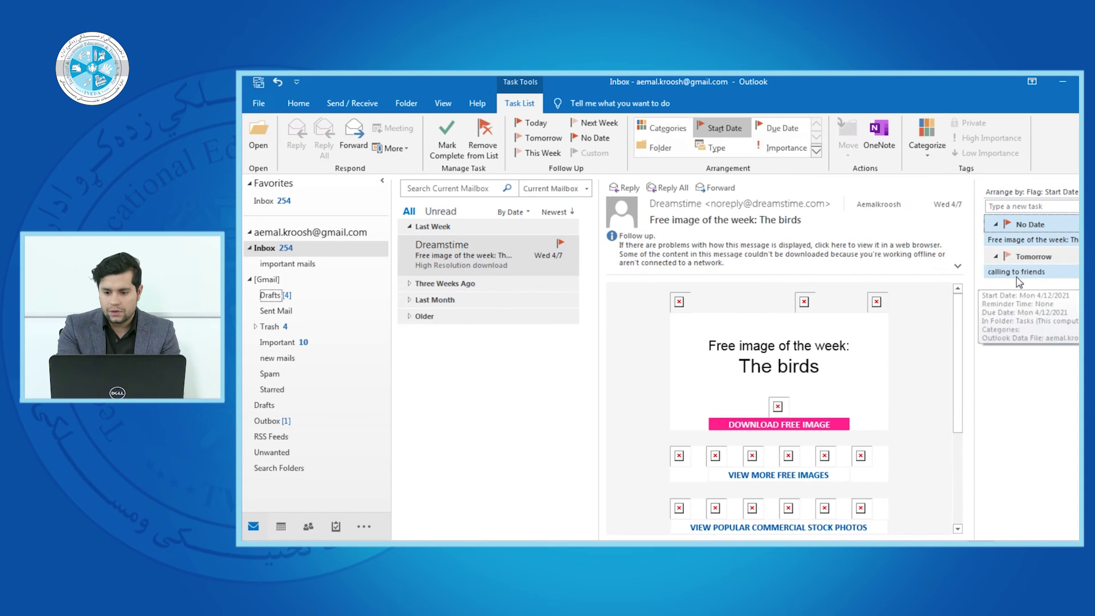
left_click(1034, 256)
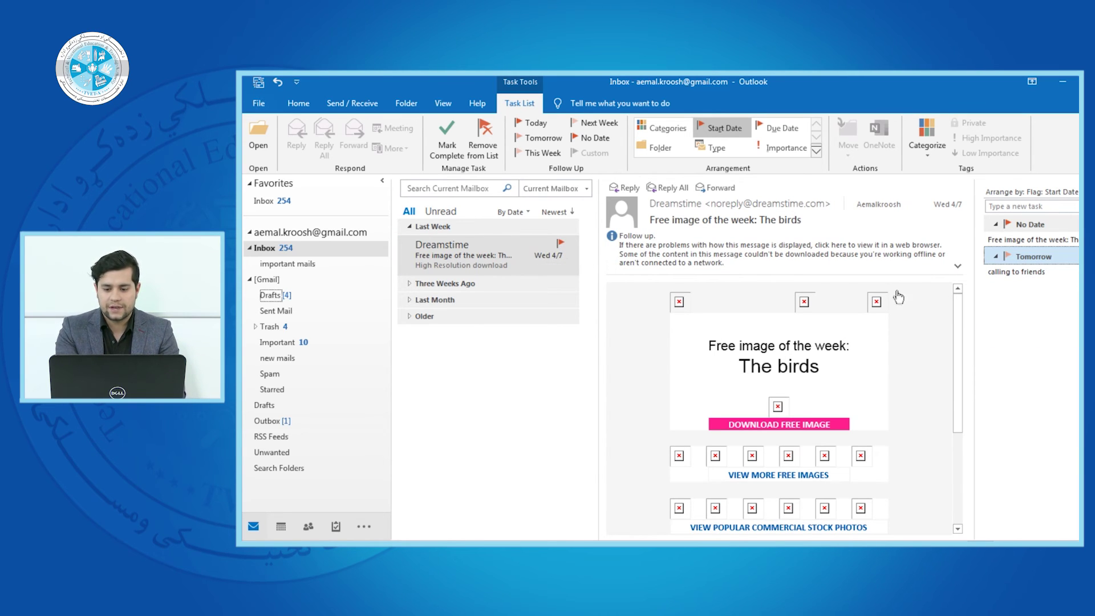
left_click(546, 153)
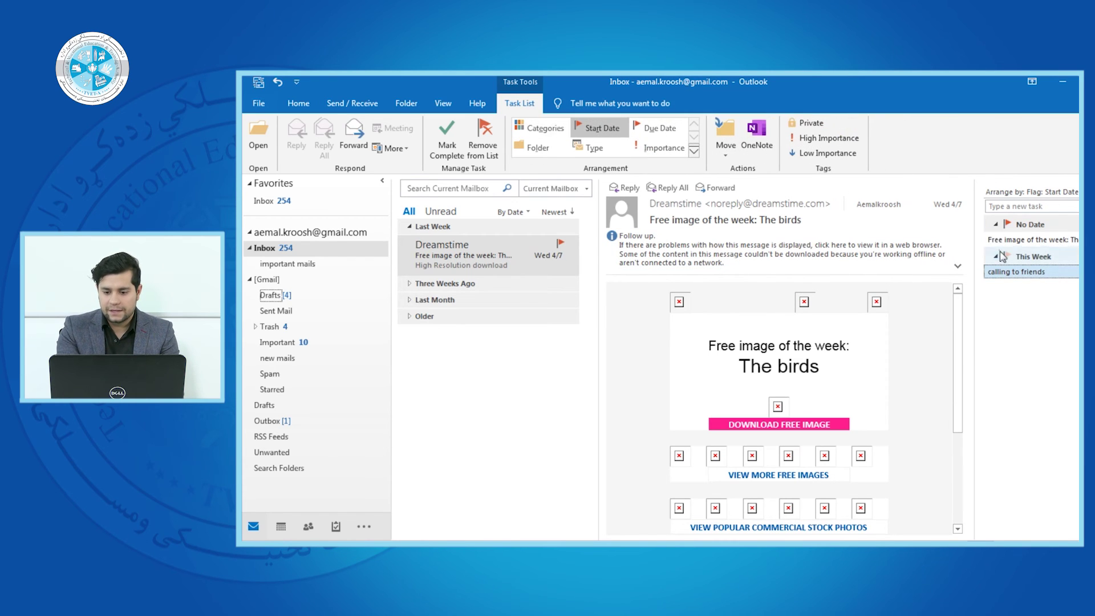
left_click(1004, 256)
left_click(542, 153)
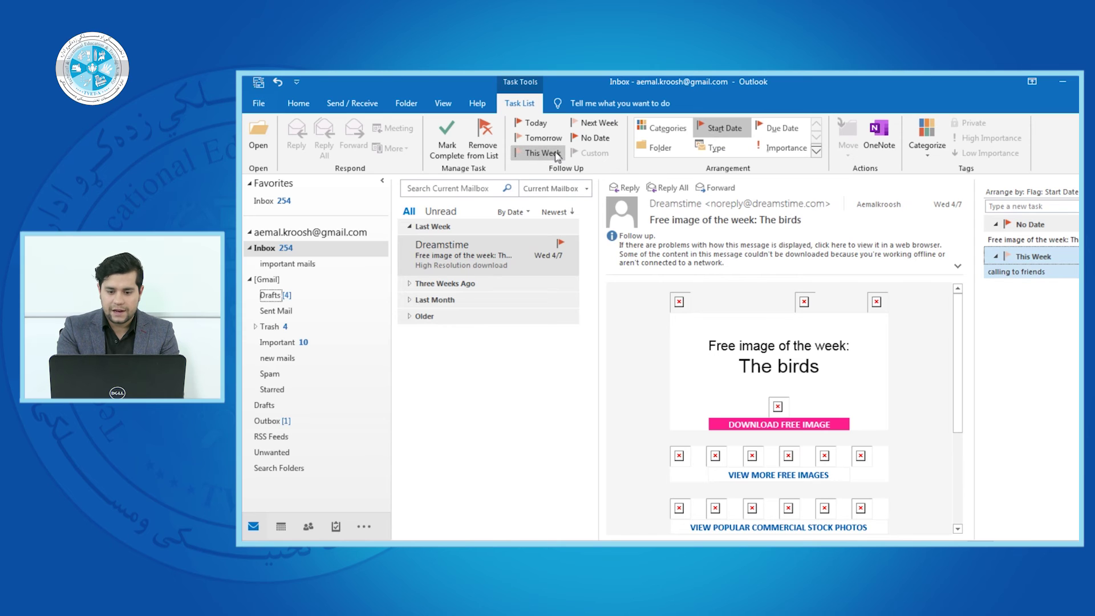
Switch the follow-up of the "calling to friends" task's group through Next Week and No Date, ending on Tomorrow
left_click(599, 123)
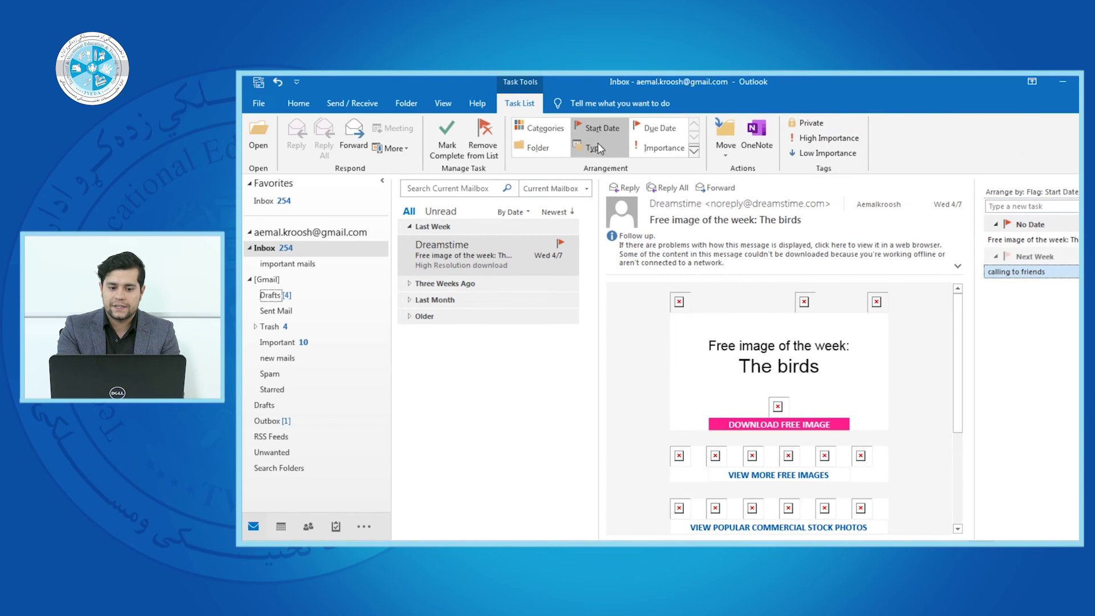
left_click(1002, 256)
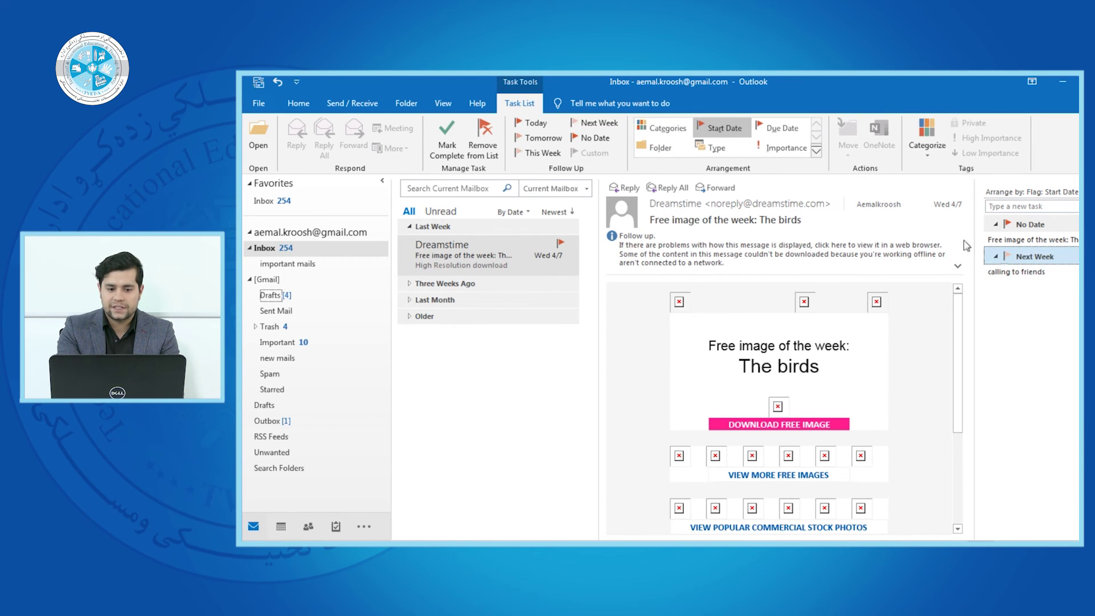
left_click(595, 138)
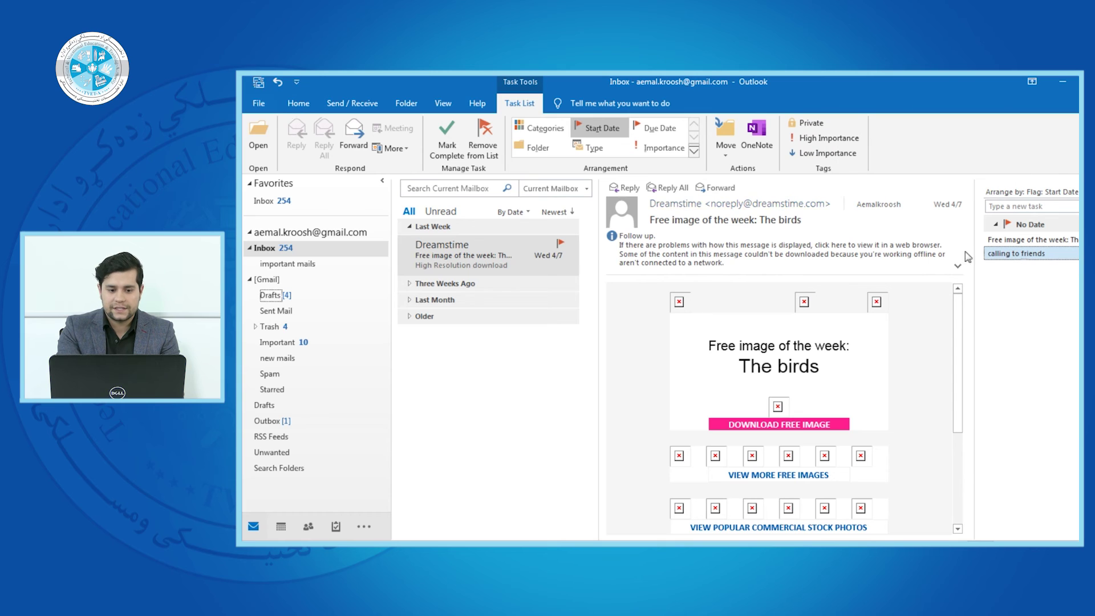
left_click(992, 222)
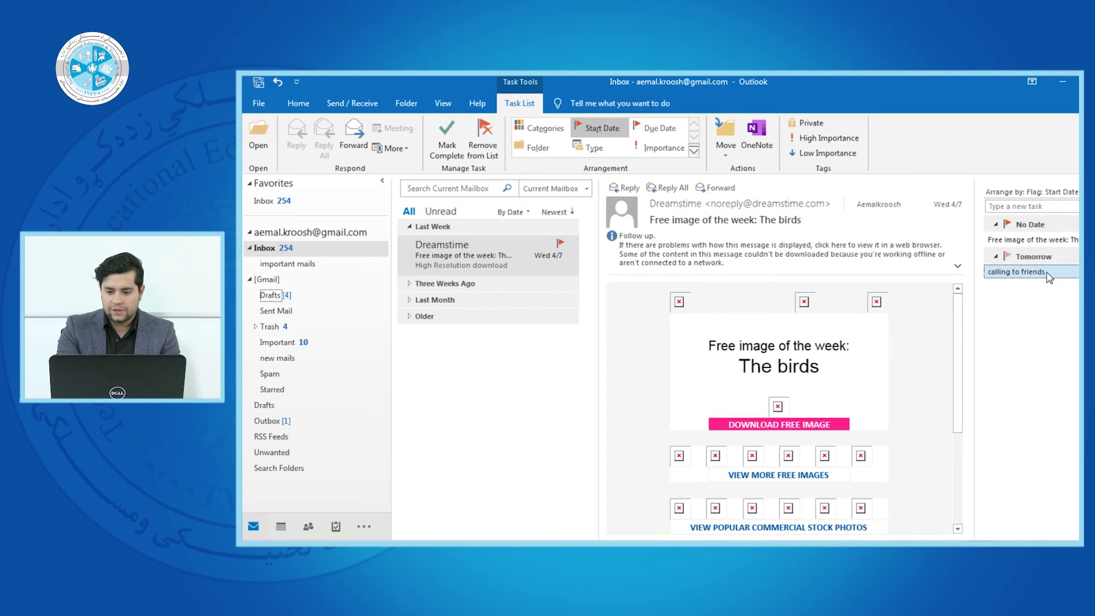
Mark the "calling to friends" task complete through its own follow-up choices
right_click(1046, 272)
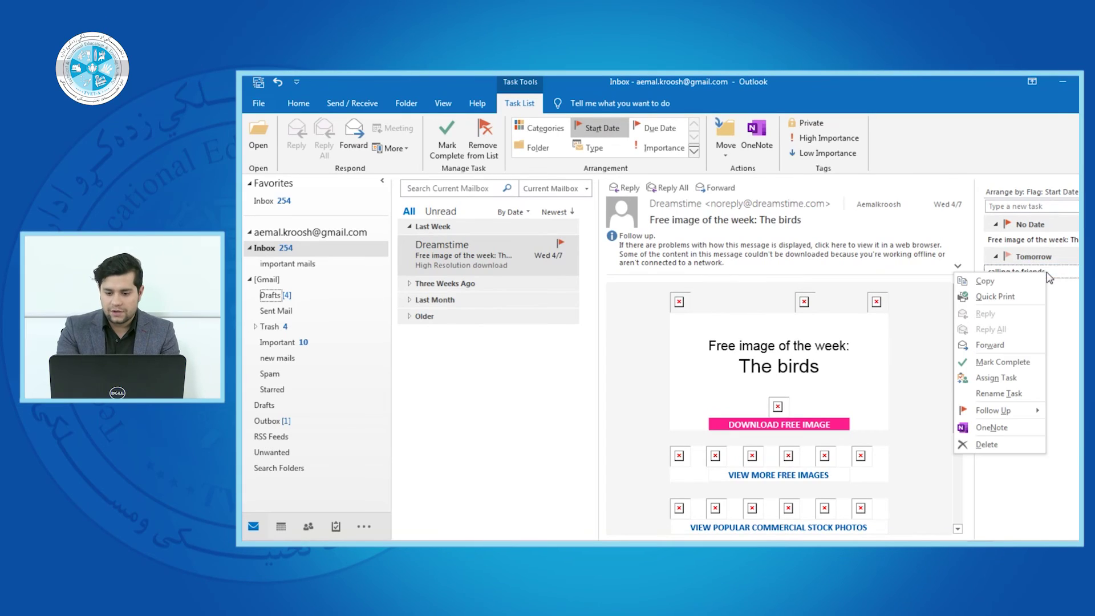
mouse_move(996, 412)
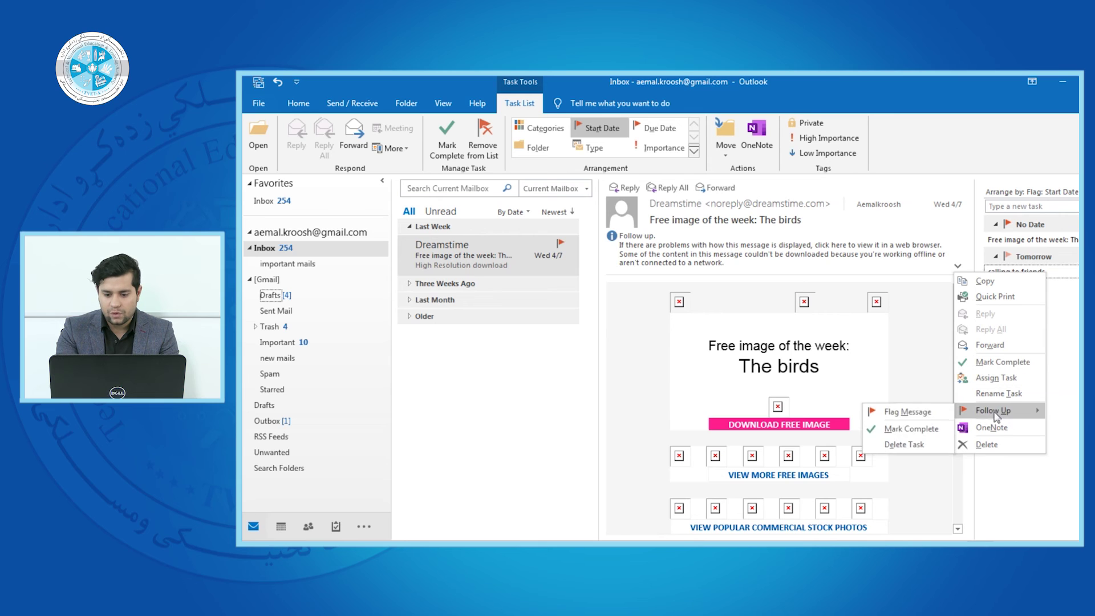
left_click(911, 429)
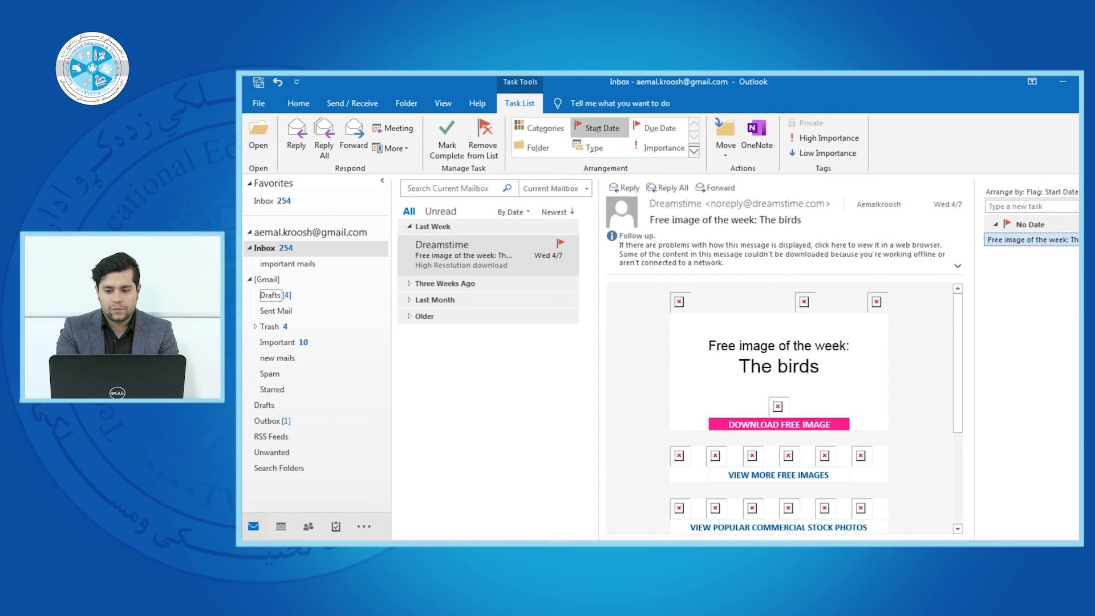
View the flagged "Free image of the week" item from the task list in its own window, close it, and clear the Dreamstime message's follow-up flag
left_click(547, 254)
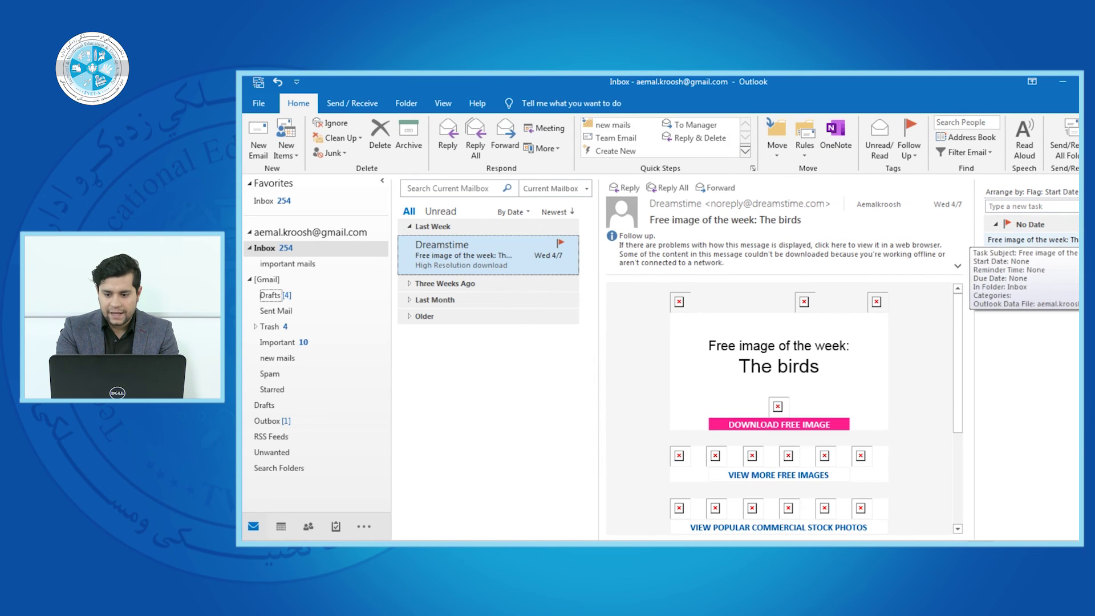
left_click(1030, 239)
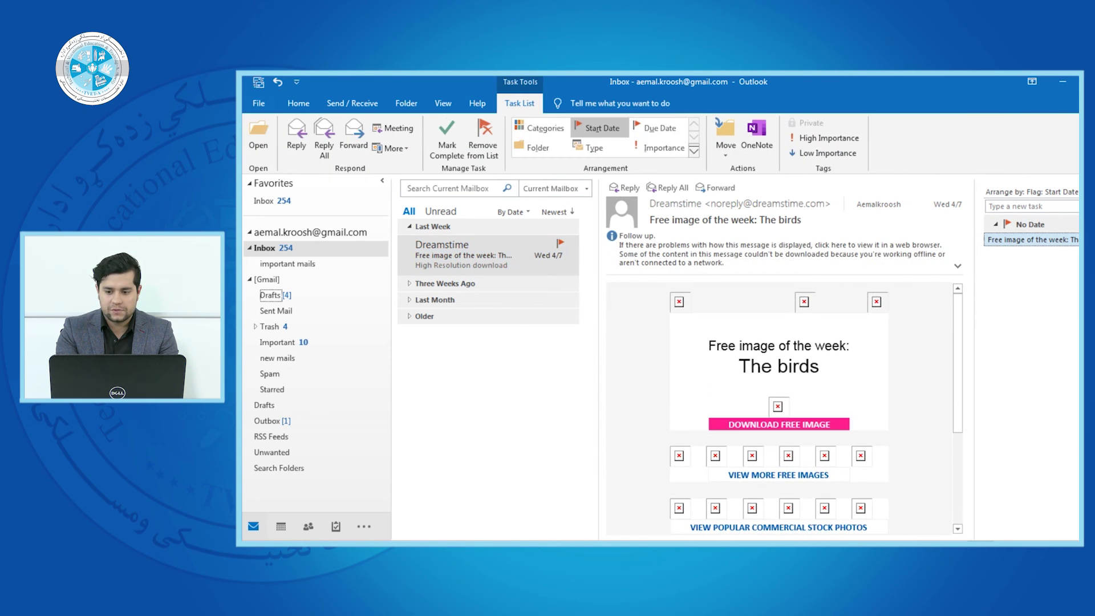
key("Return")
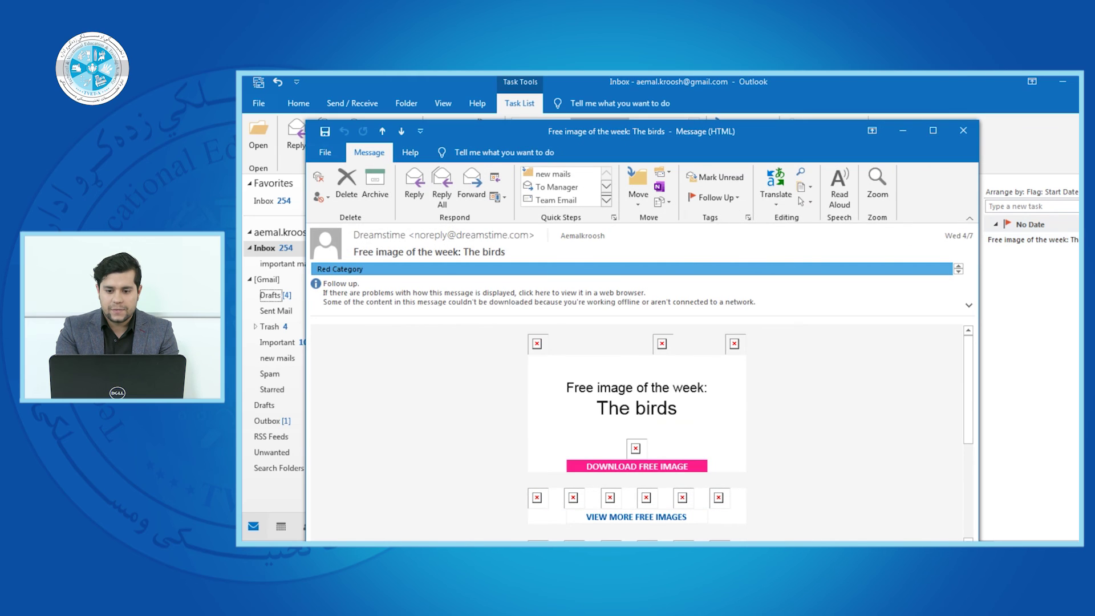
left_click(962, 132)
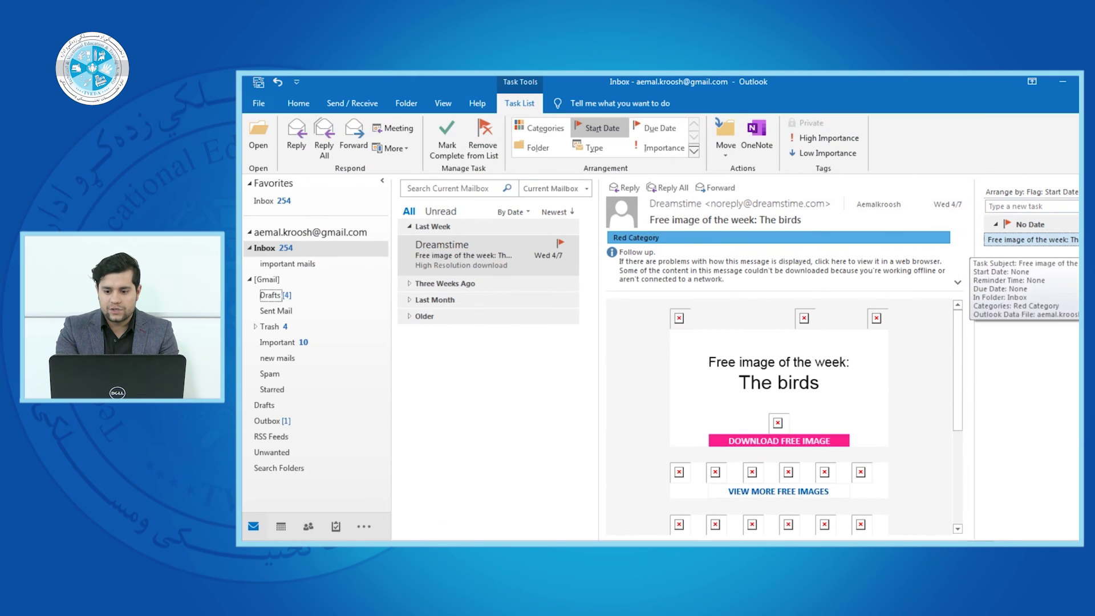
left_click(562, 244)
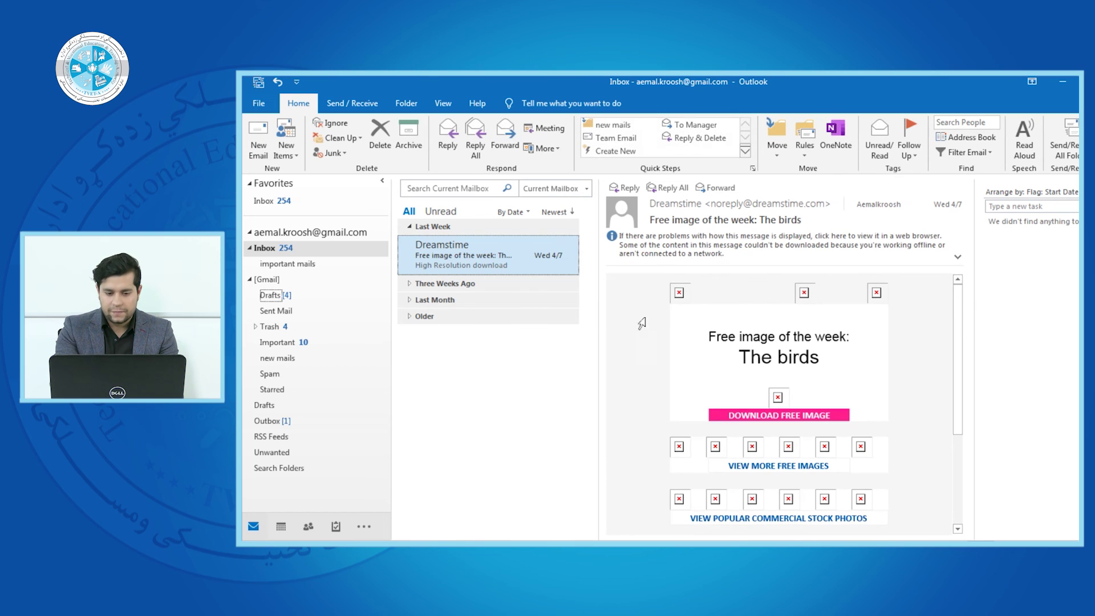
Expand the Three Weeks Ago group in the Inbox and open the Persian-language shop message dated 3/21/2021
left_click(417, 226)
left_click(422, 283)
left_click(422, 283)
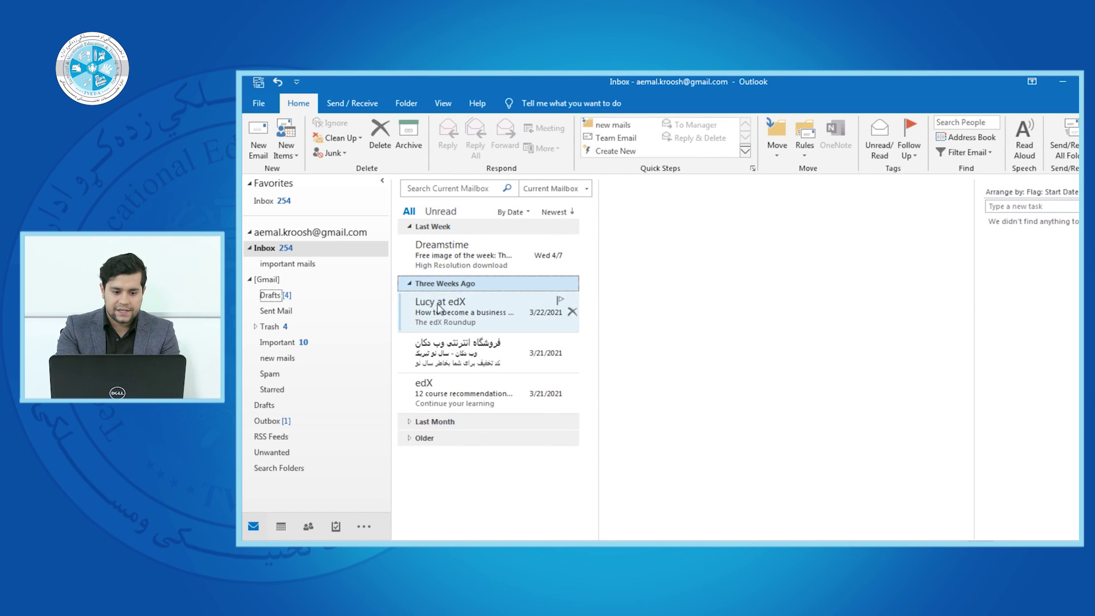
left_click(449, 320)
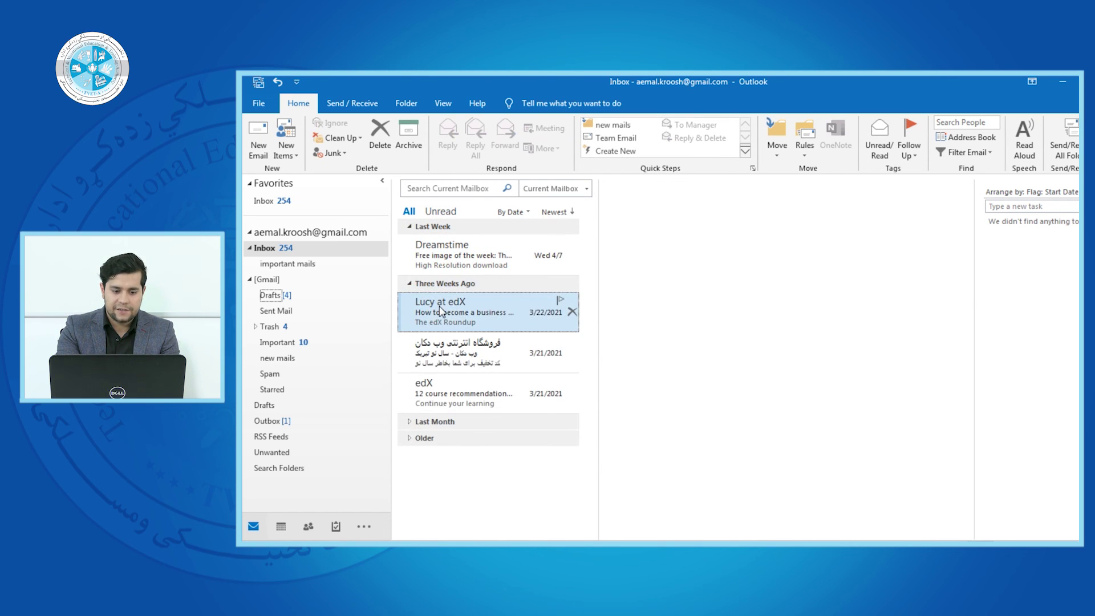
left_click(540, 349)
double_click(494, 350)
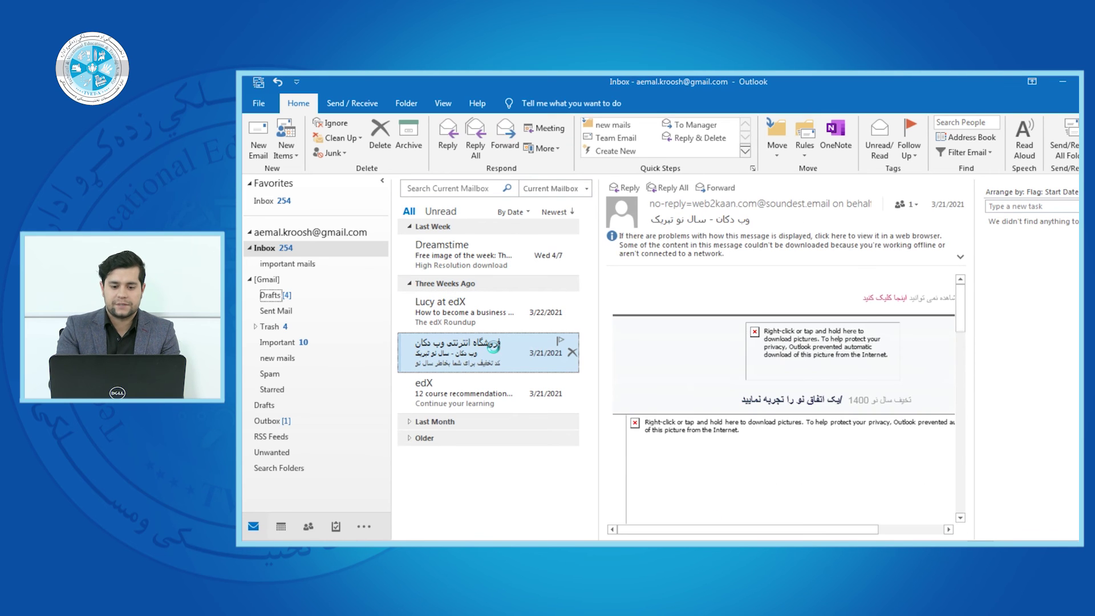